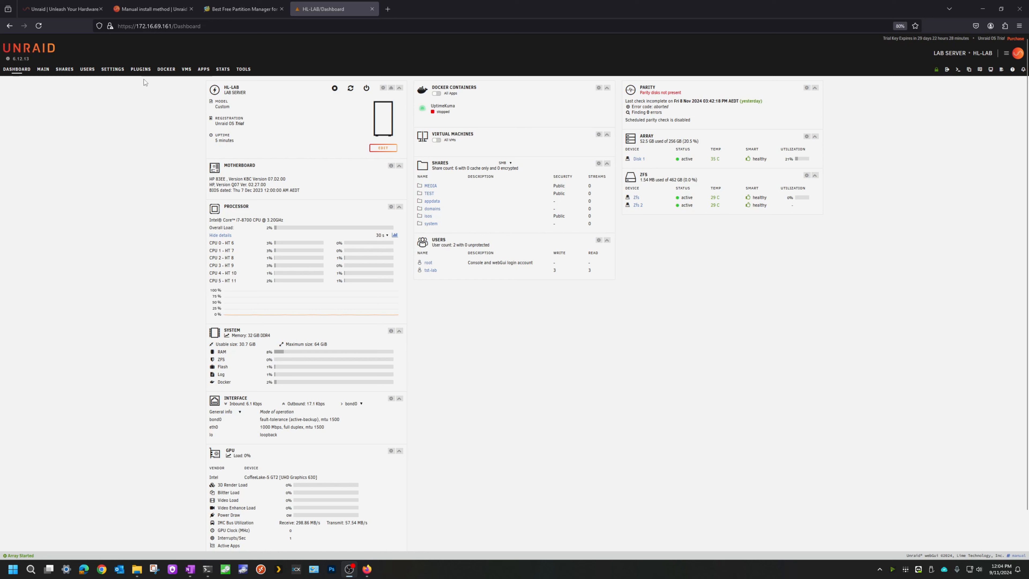
- Search the community apps for plex, sort the results by downloads and start installing the linuxserver plex container
left_click(204, 70)
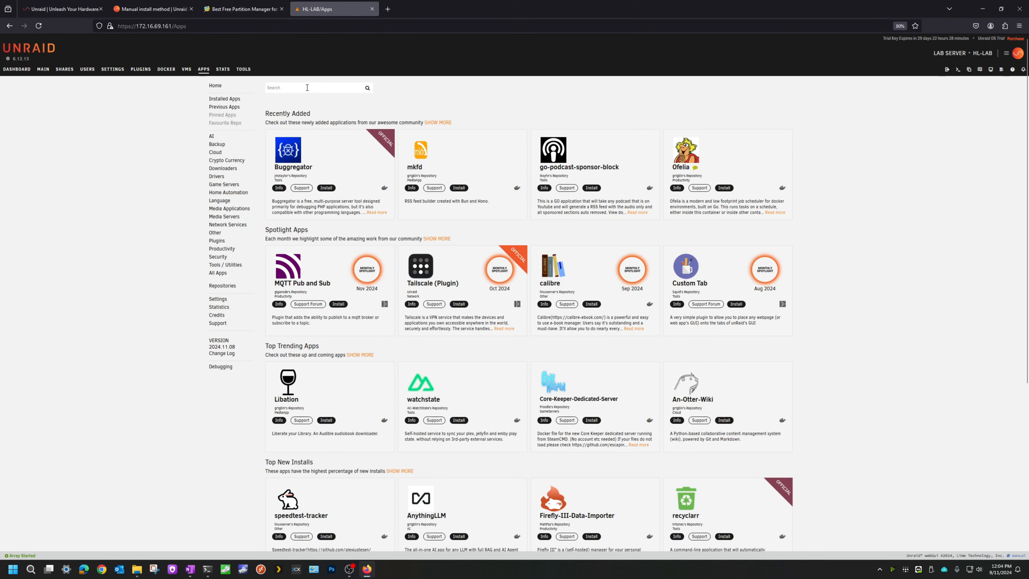
left_click(307, 87)
type("plex")
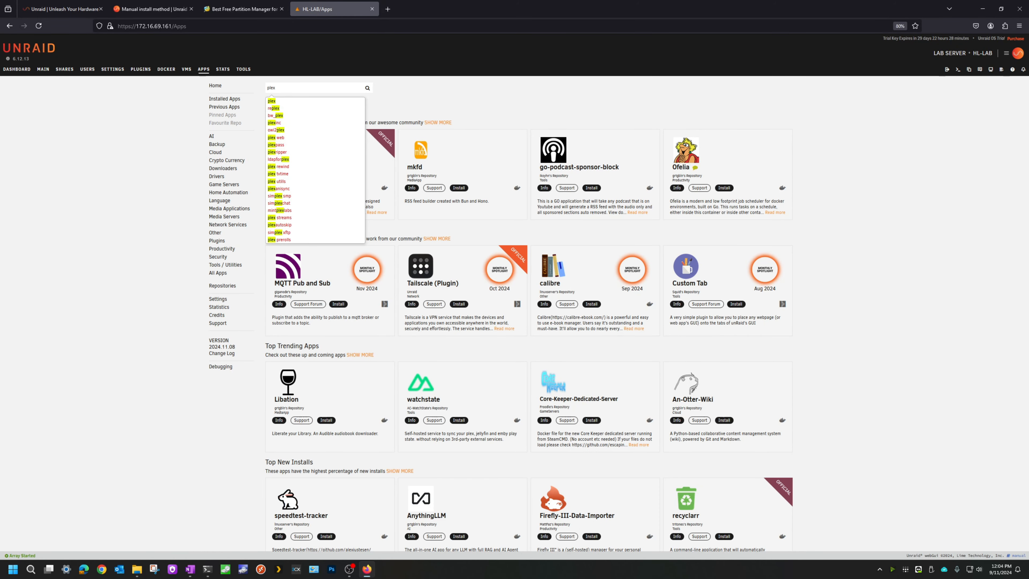
key("Return")
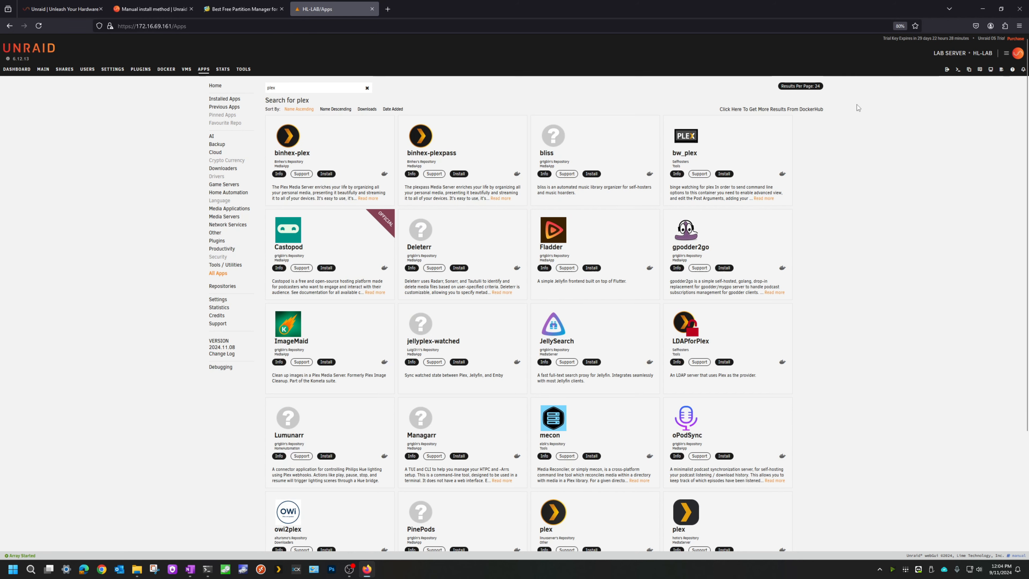
left_click(366, 109)
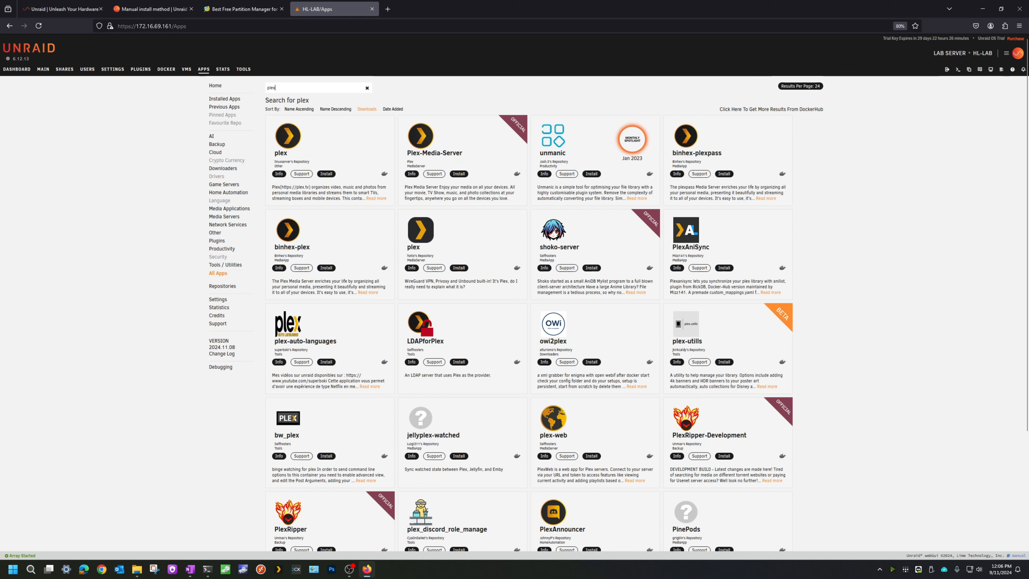
left_click(326, 173)
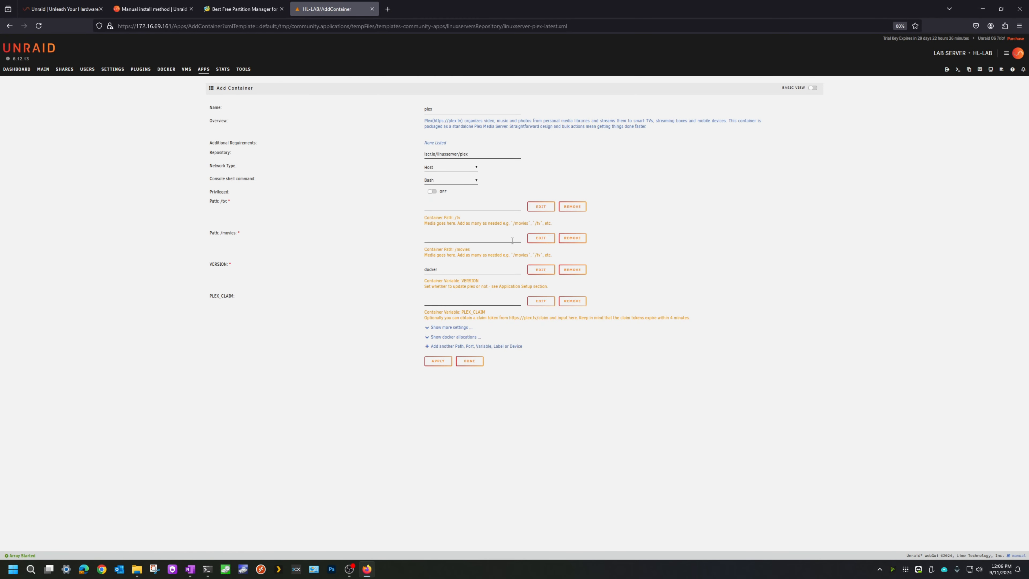
- Set the plex container's /tv path to /mnt/user/MEDIA/TV
left_click(464, 206)
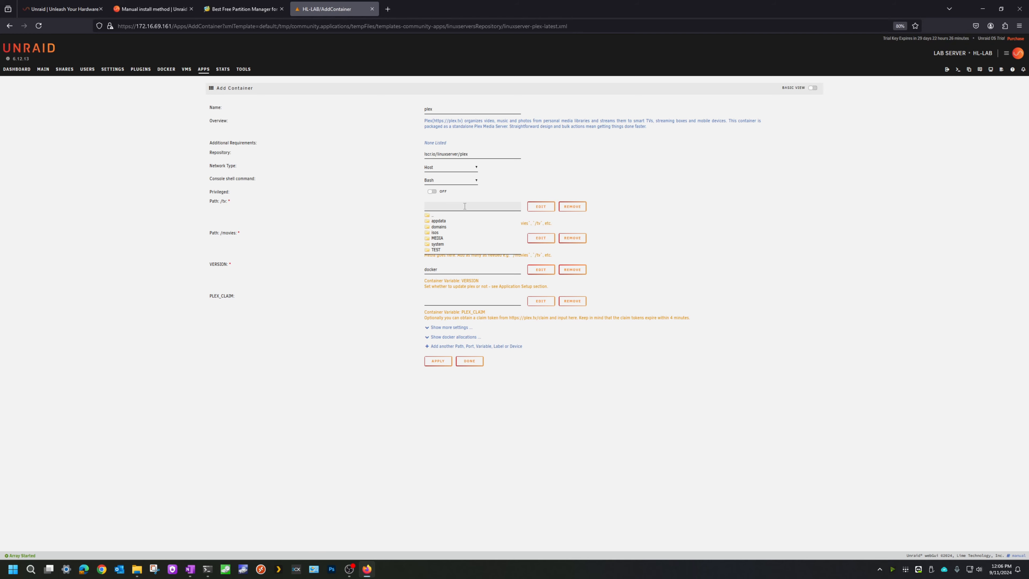
left_click(443, 242)
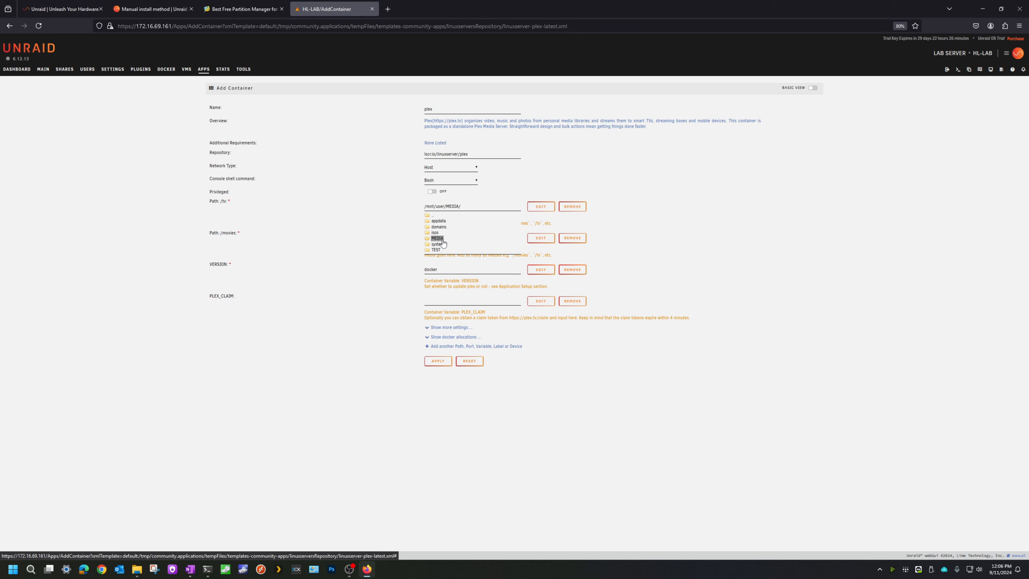
left_click(493, 207)
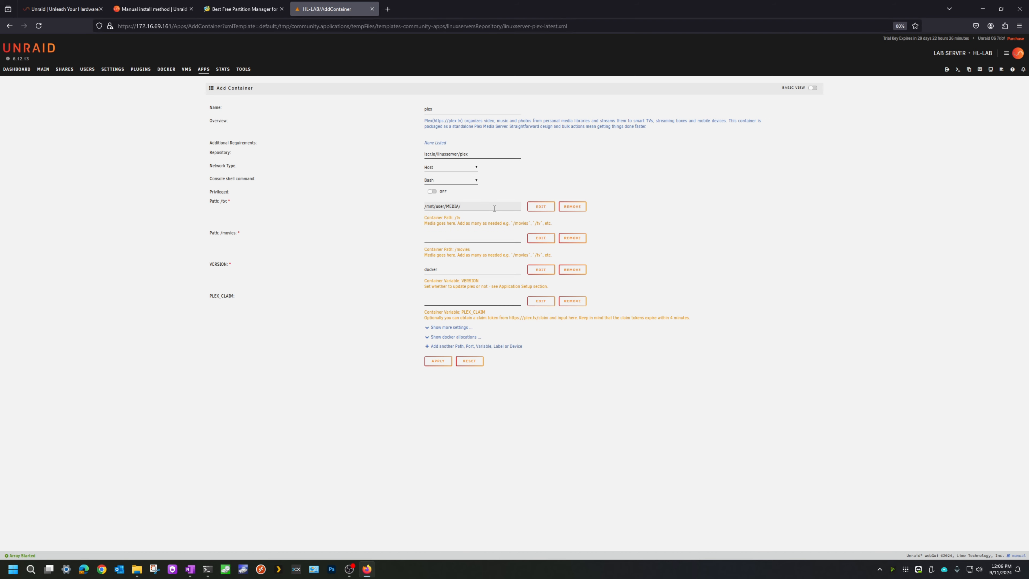
key("Caps_Lock")
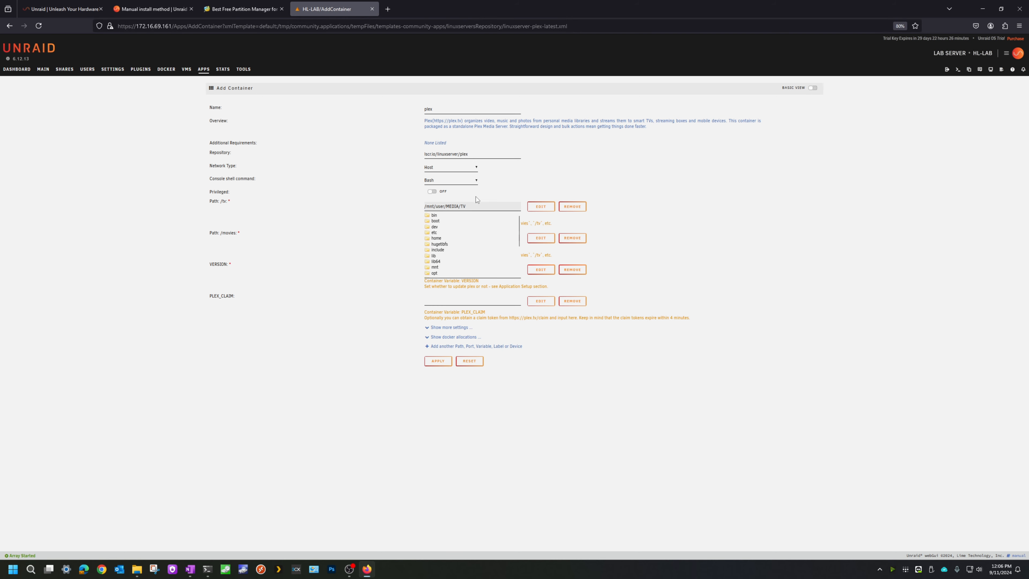
double_click(473, 205)
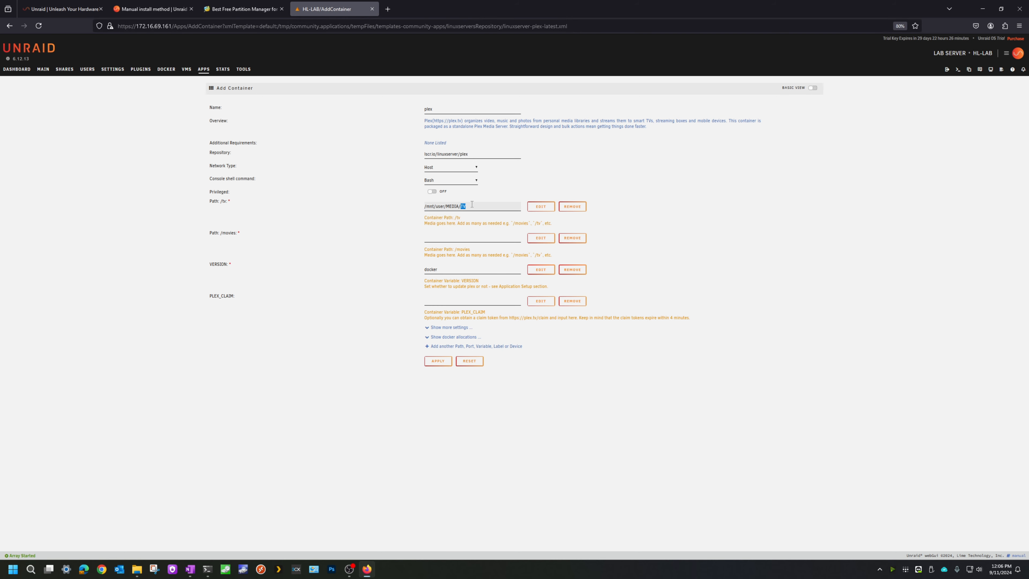
- Browse the contents of the MEDIA user share and create a folder named TV in it
left_click(64, 71)
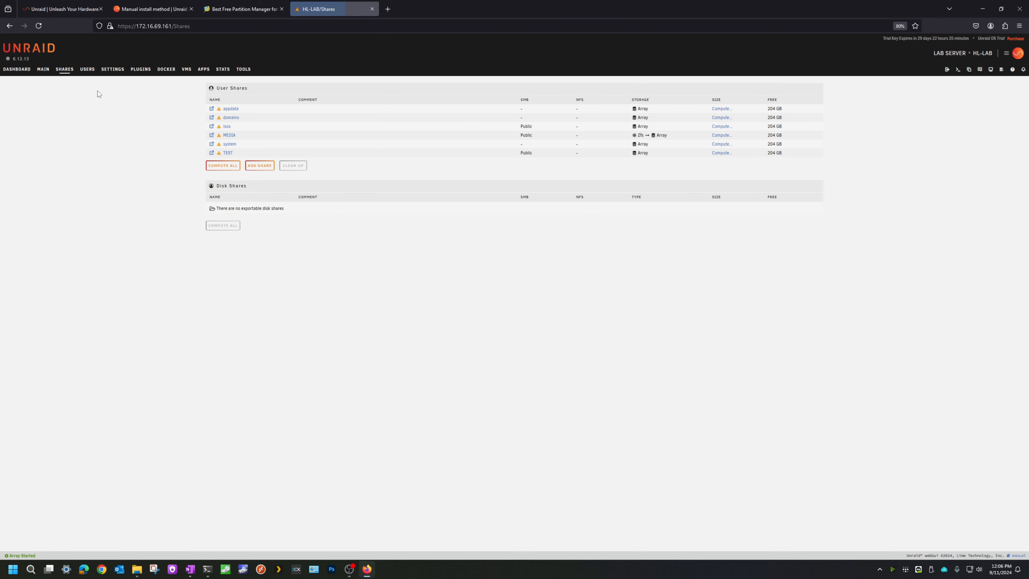
left_click(229, 135)
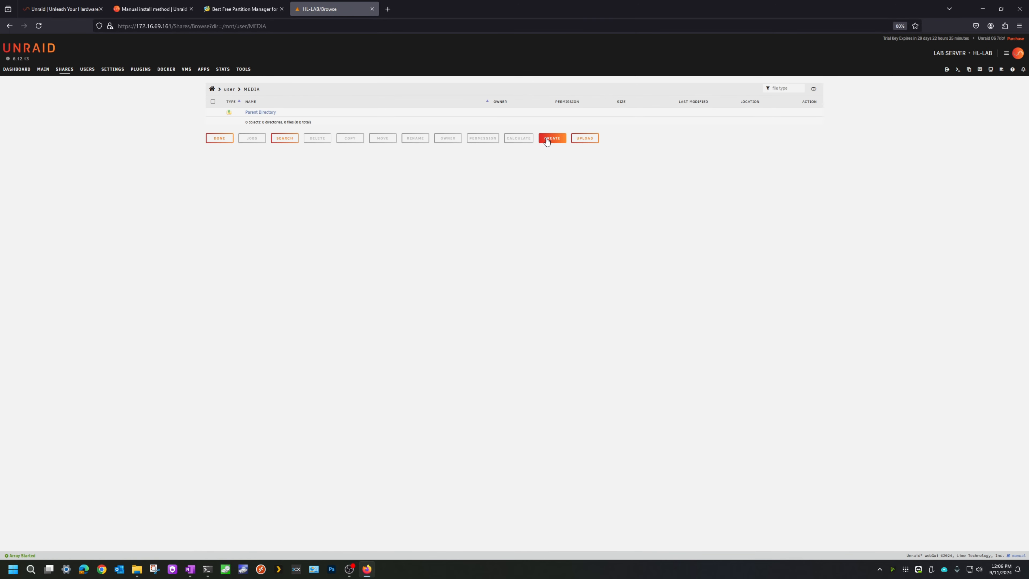
left_click(552, 138)
type("TV")
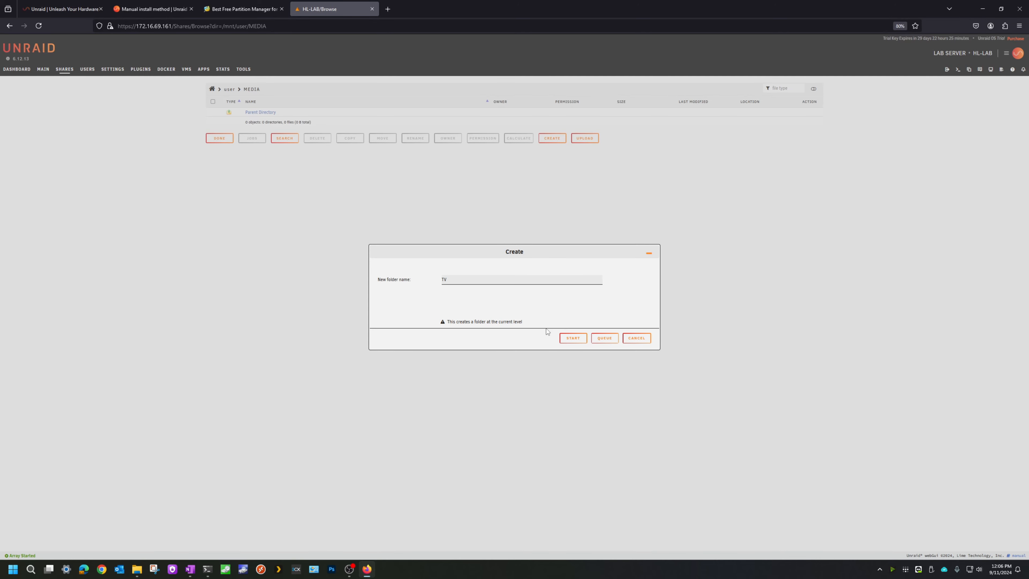
left_click(573, 338)
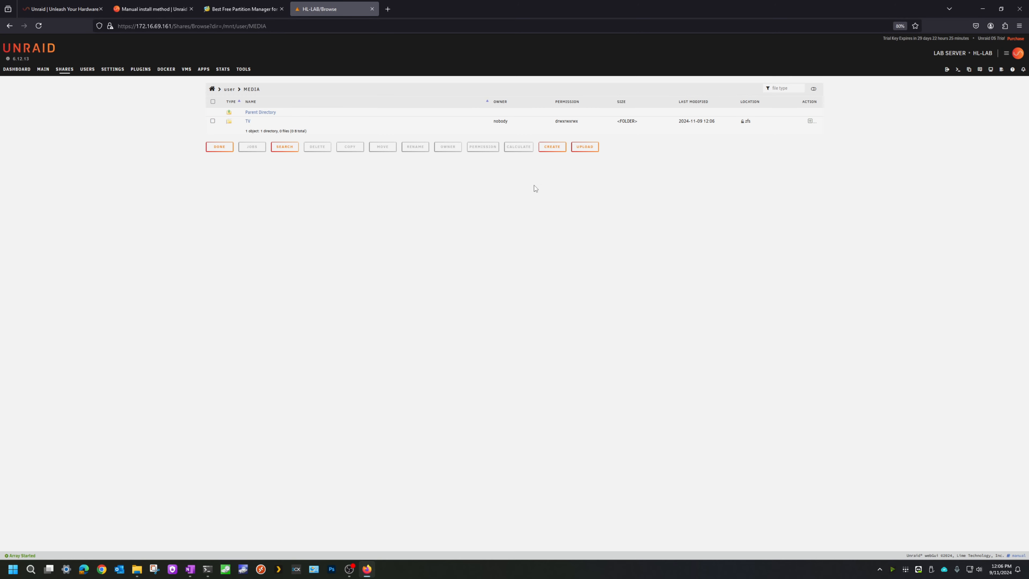
- Create two more folders in the MEDIA share, named MOVIES and ANIME
left_click(551, 148)
type("M")
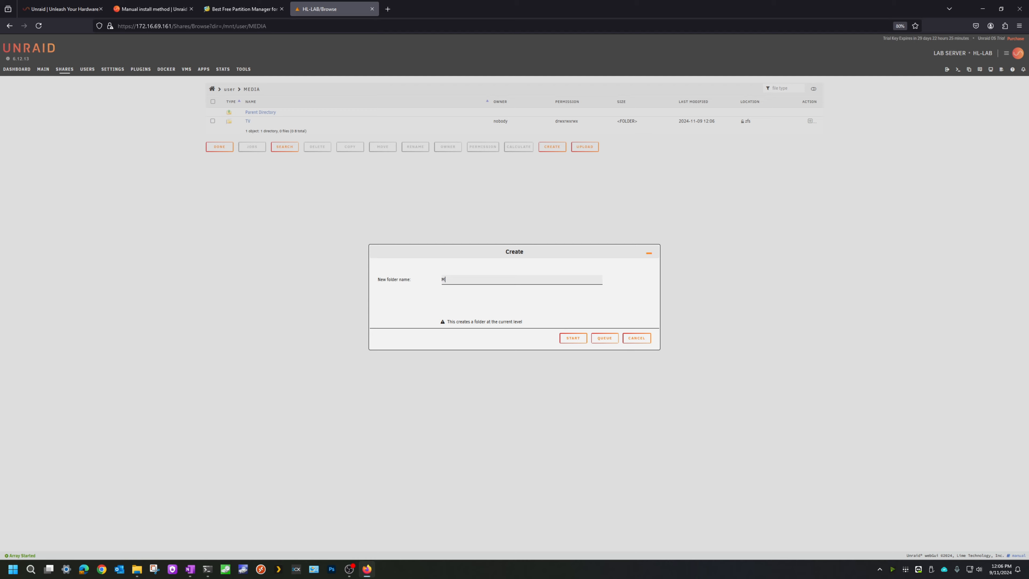
type("OVIES")
left_click(573, 337)
left_click(552, 156)
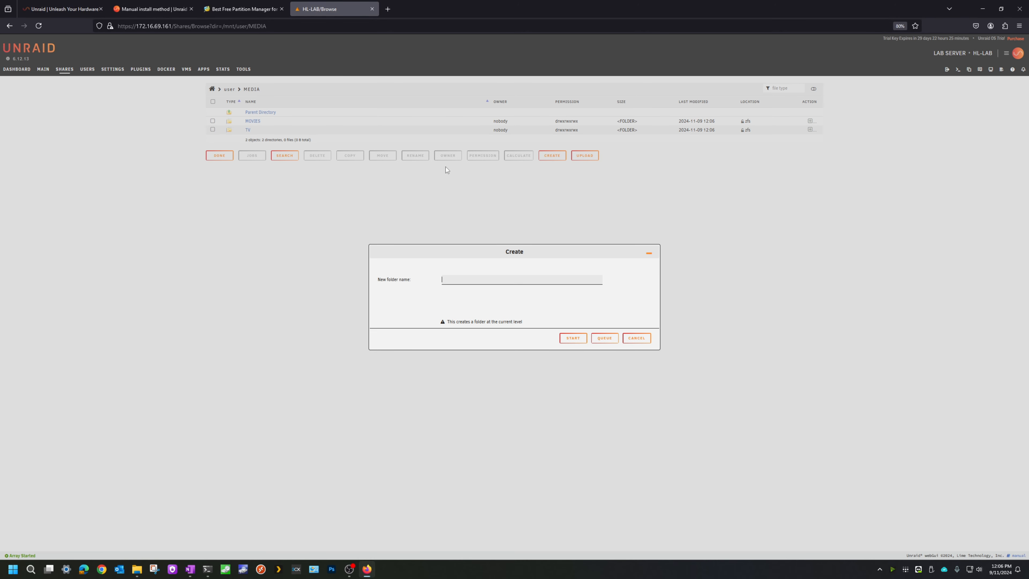
type("ANIME")
left_click(573, 338)
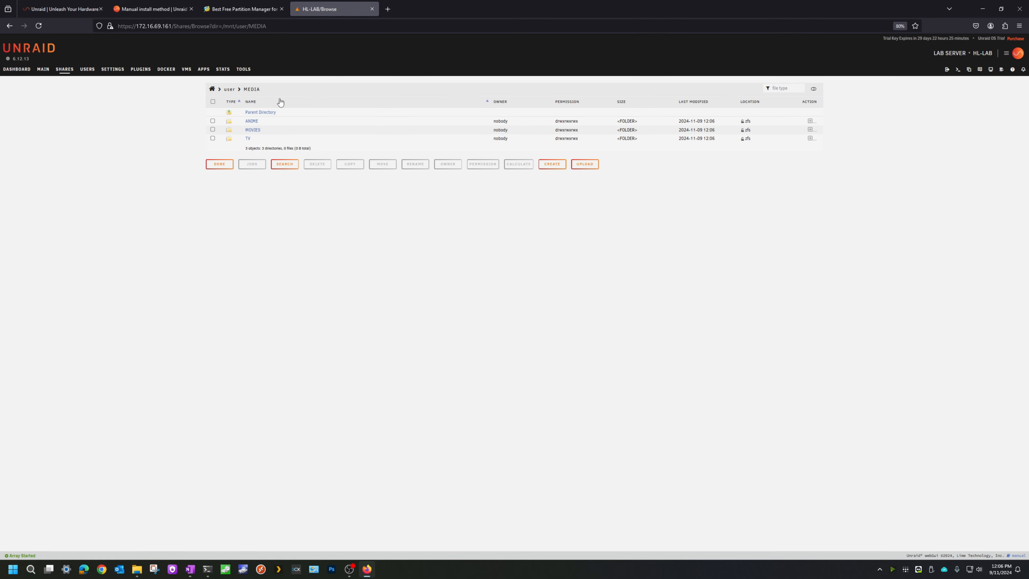
- Switch to File Explorer, examine the network path and contents of the server's MOVIES folder, and minimise the Explorer windows
left_click(113, 70)
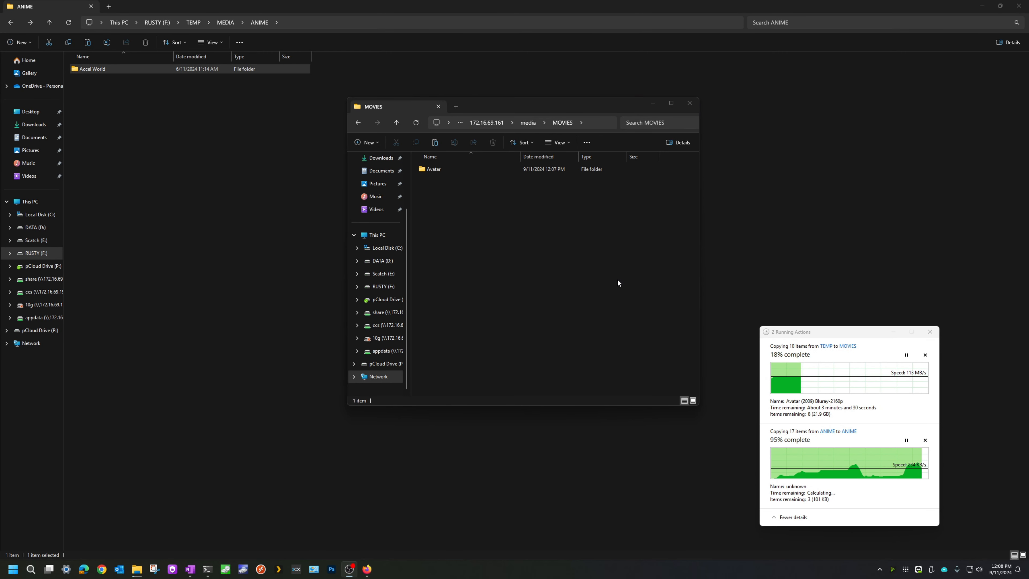
left_click_drag(394, 132, 393, 133)
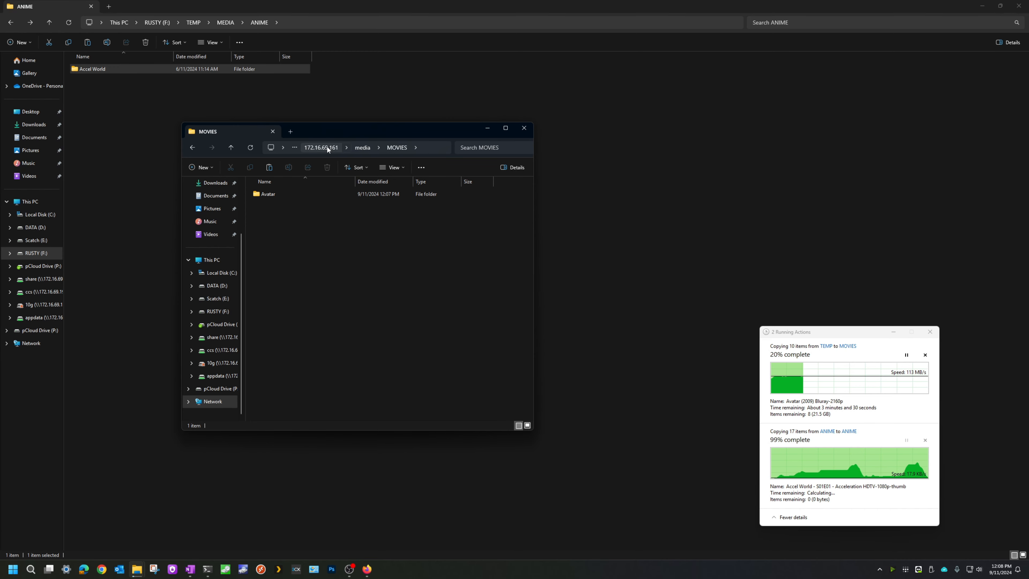
left_click(431, 147)
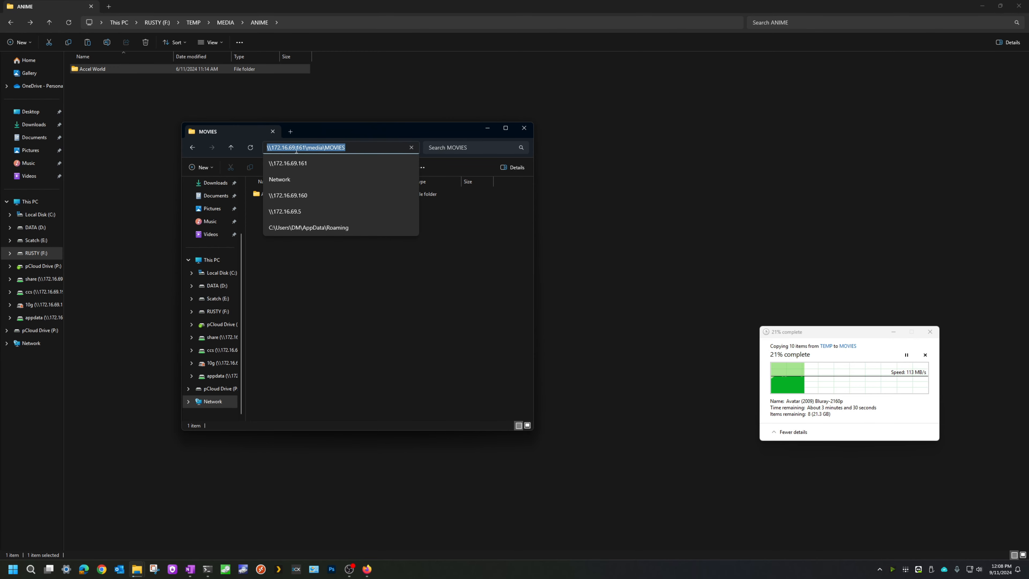
left_click(306, 147)
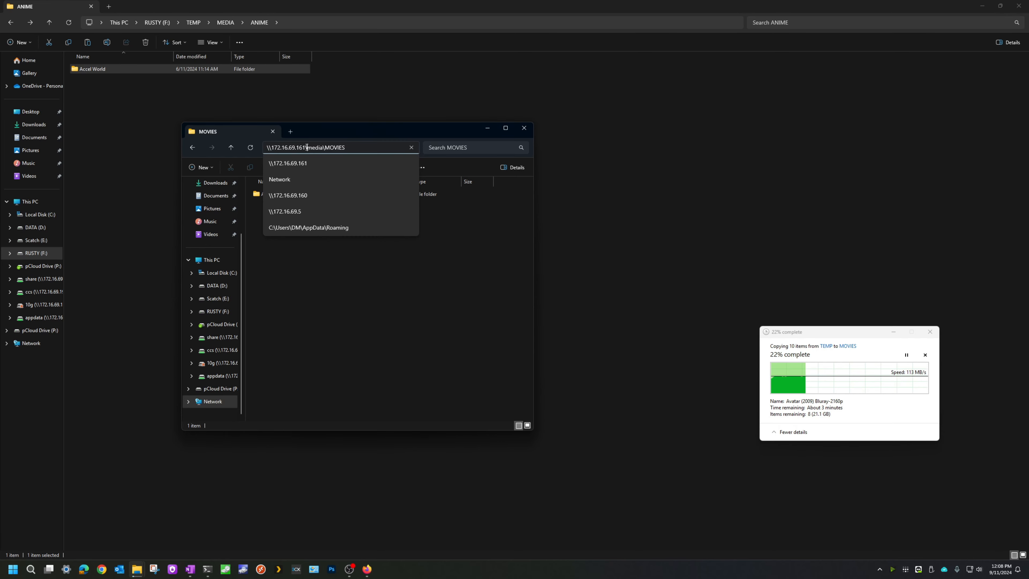
left_click_drag(305, 147, 272, 148)
left_click(493, 256)
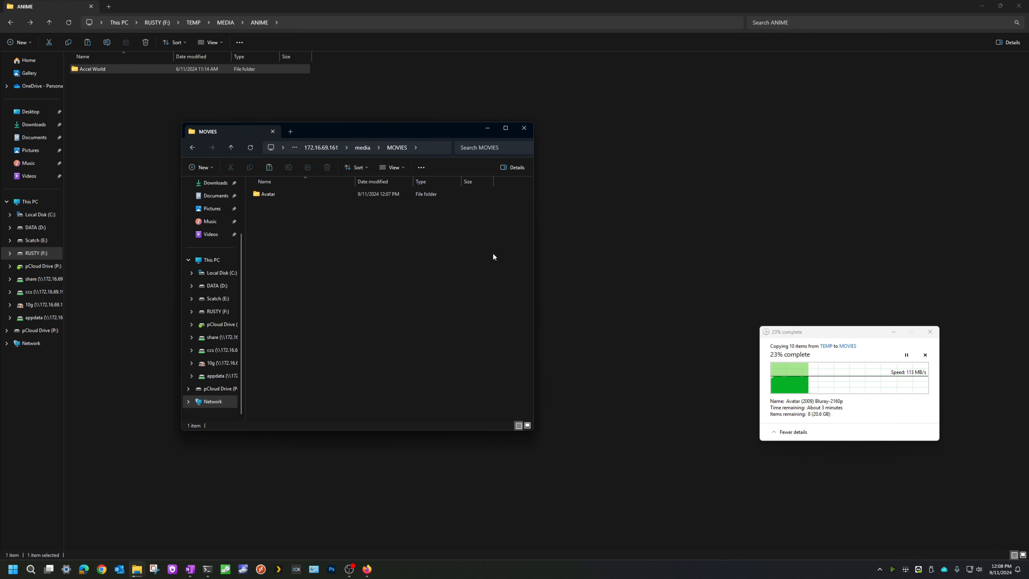
left_click(284, 195)
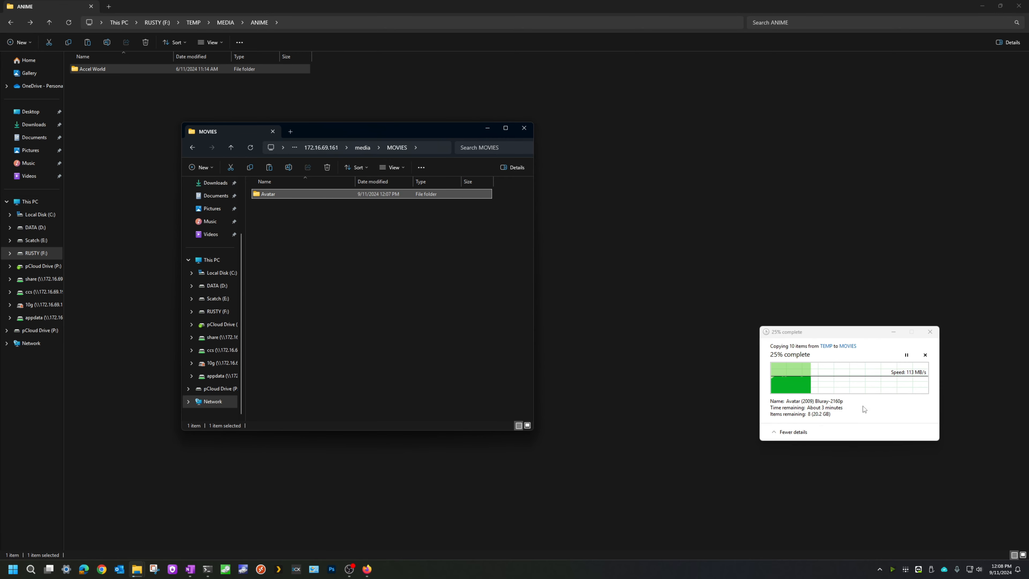
left_click(488, 128)
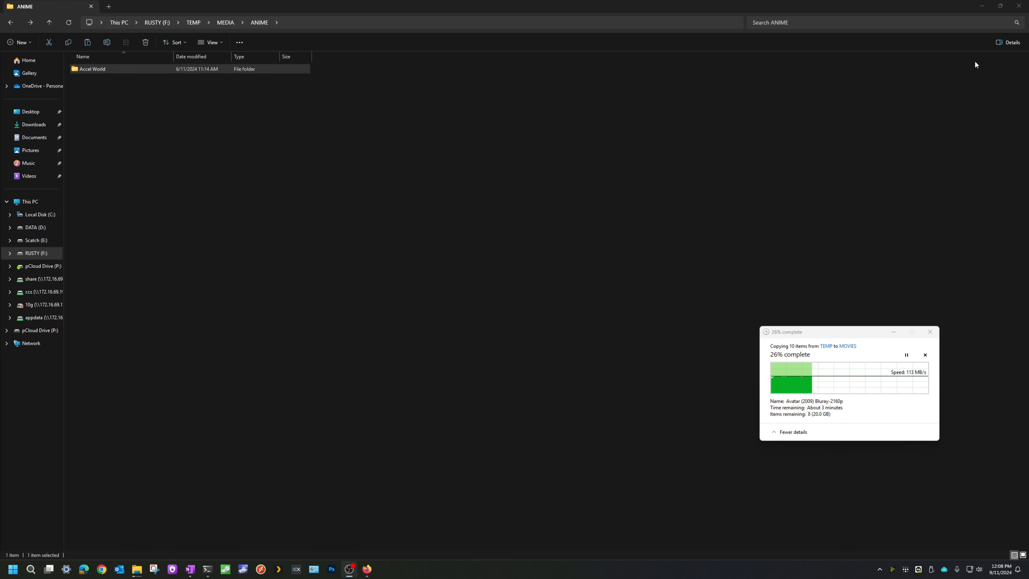
left_click(982, 6)
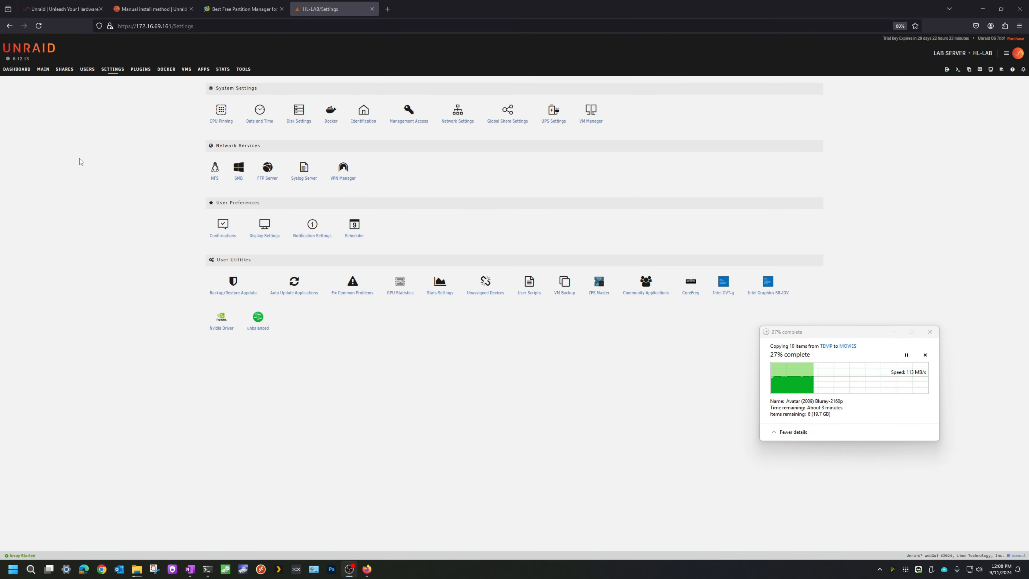
- Find PLEX again among the server's apps, sorted by downloads, and open the install form of the linuxserver version
left_click(203, 70)
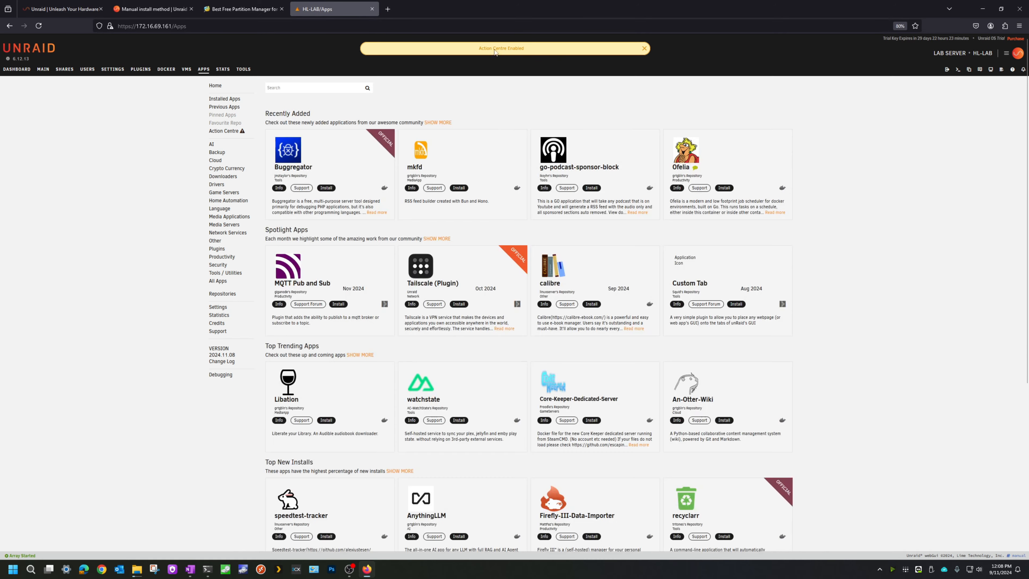
left_click(301, 89)
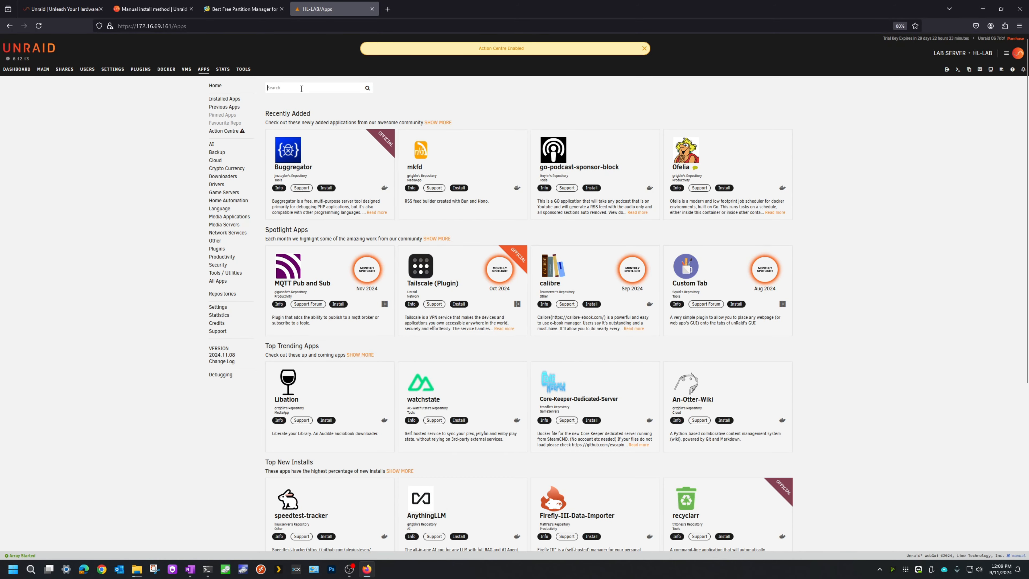
type("PLEX")
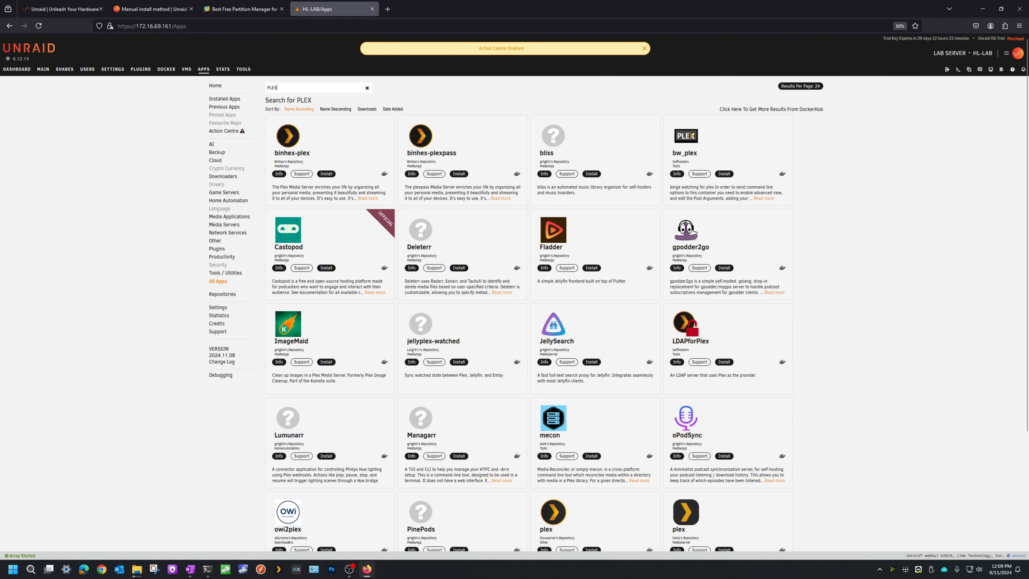
left_click(366, 109)
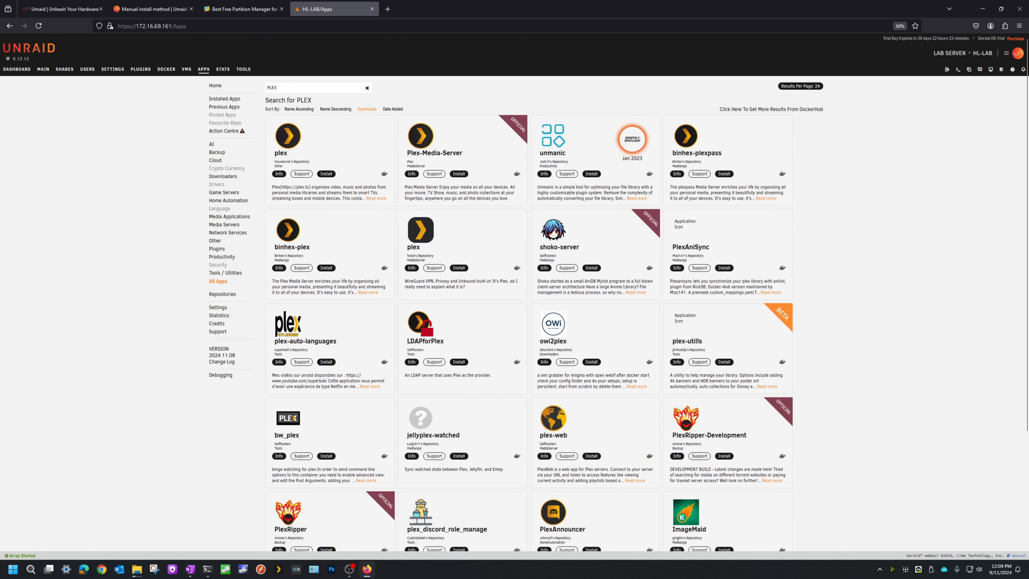
left_click(326, 173)
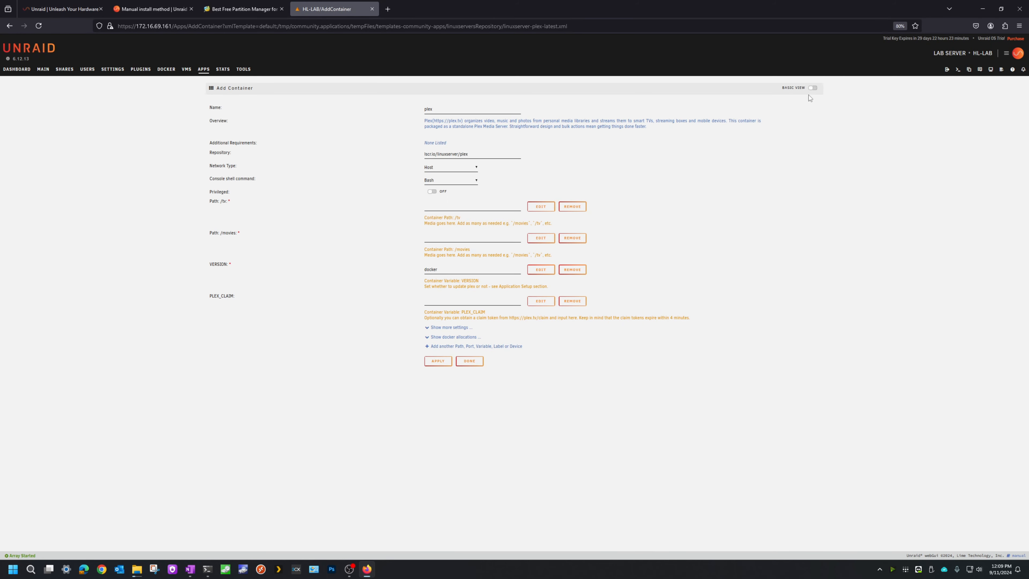
- Switch the container form to the advanced view and set Extra Parameters to --device=/dev/dri:/dev/dri
left_click_drag(781, 87, 795, 90)
left_click(812, 89)
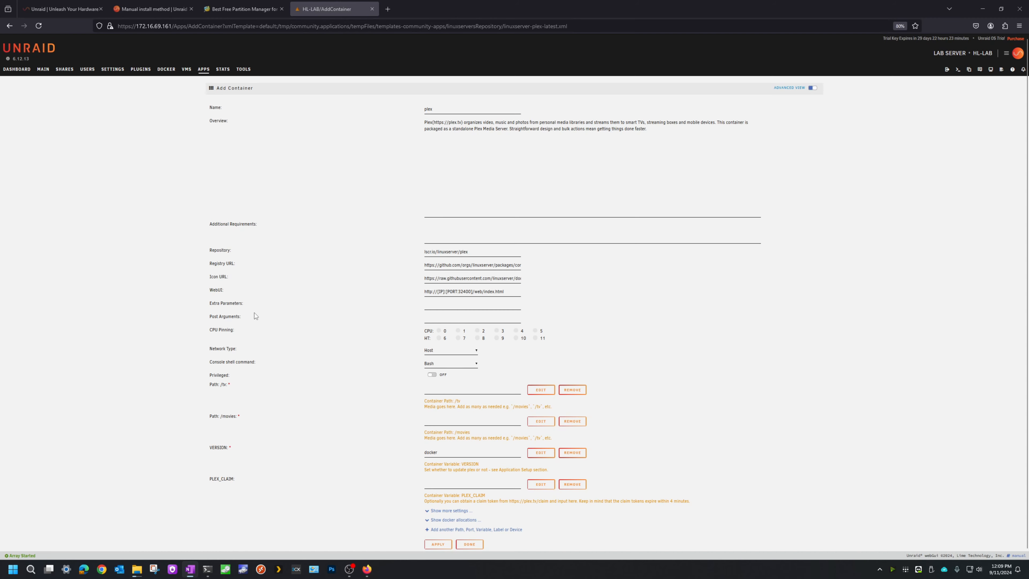
left_click(445, 304)
type("--device=/dev/dri:/dev/dri")
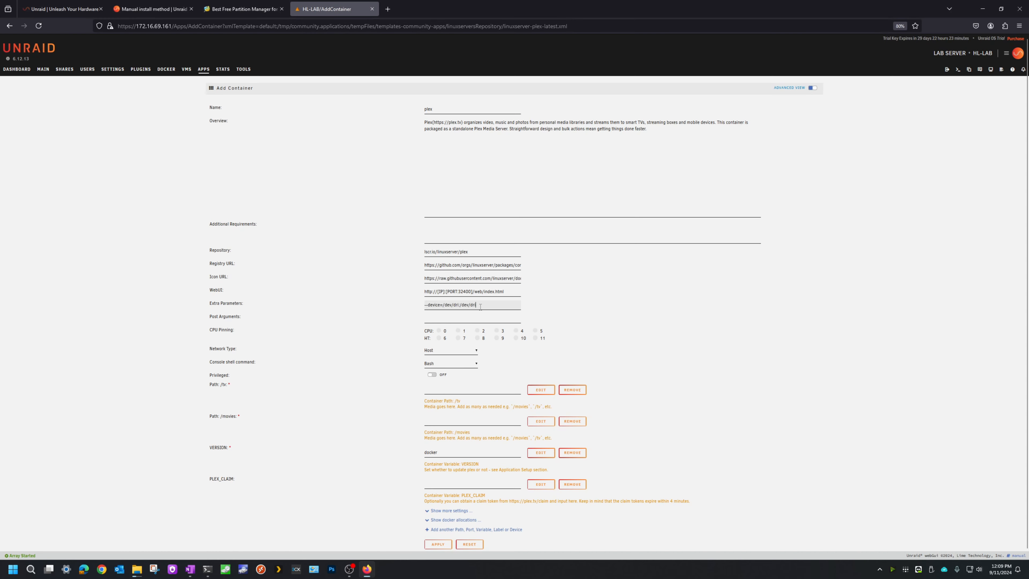
left_click_drag(210, 303, 238, 303)
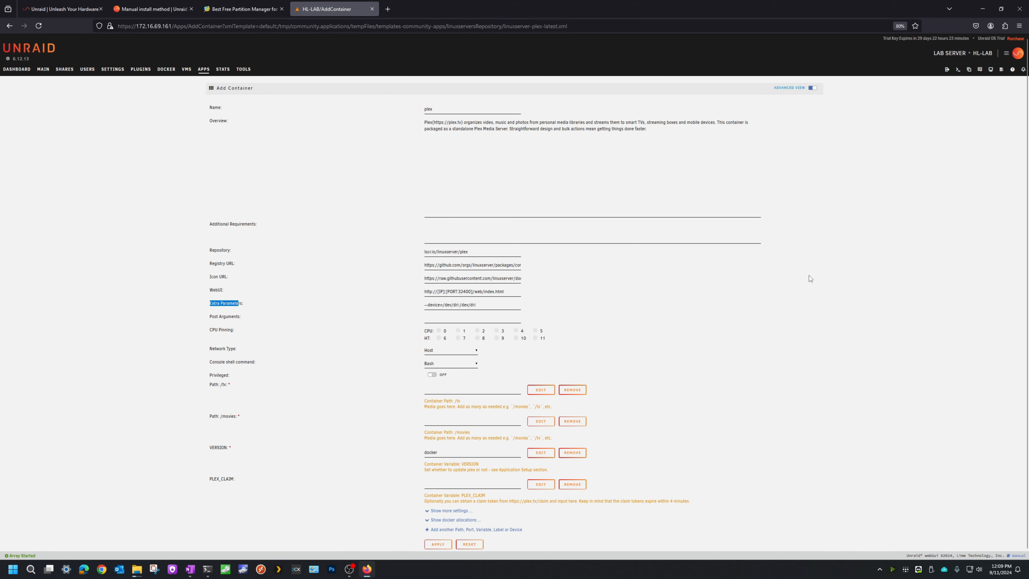
- Set the container's /tv path to /mnt/user/MEDIA/TV/ and its /movies path to /mnt/user/MEDIA/MOVIES/
scroll(809, 279, "down", 1)
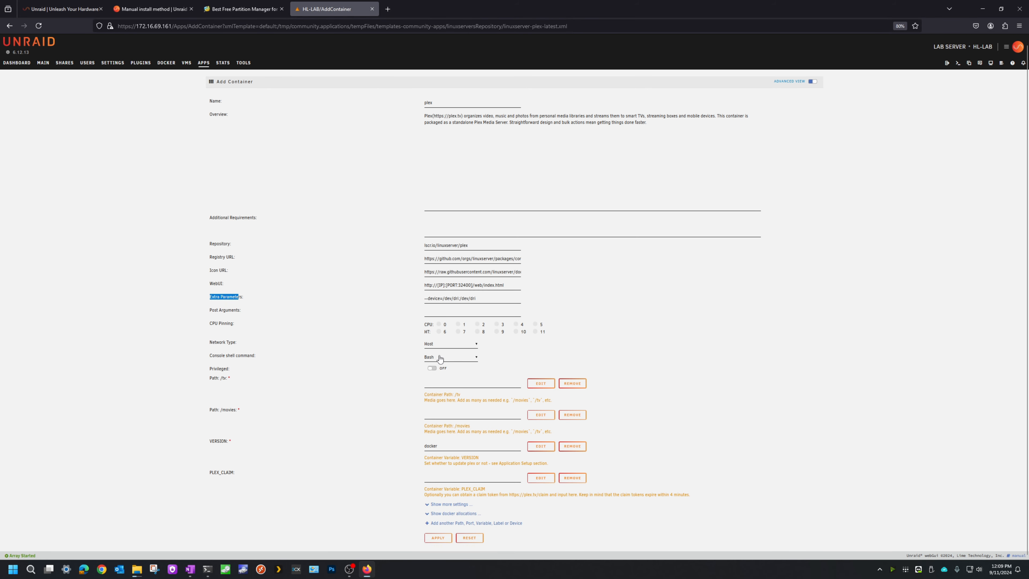
left_click(501, 384)
left_click(437, 415)
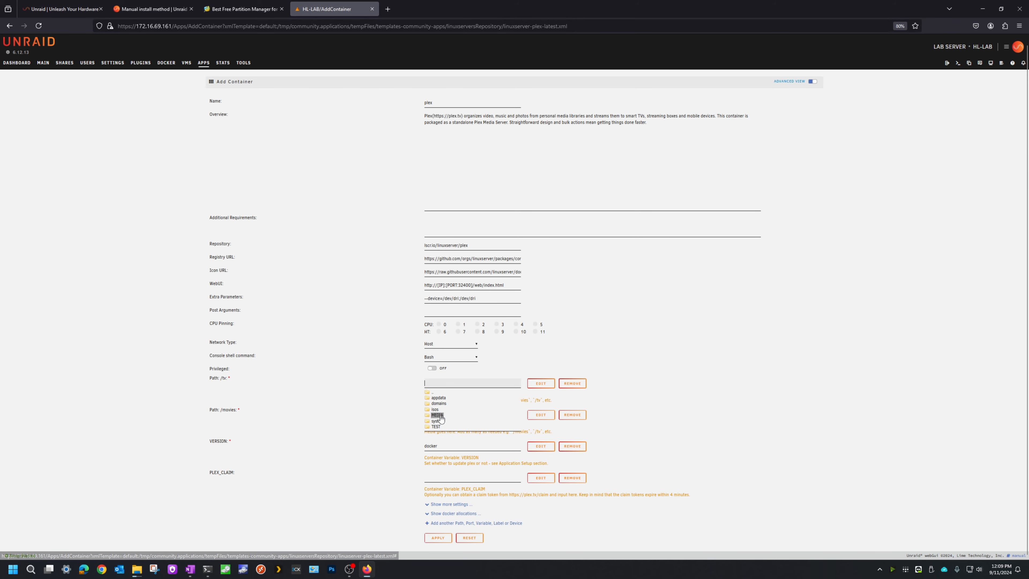
left_click(440, 432)
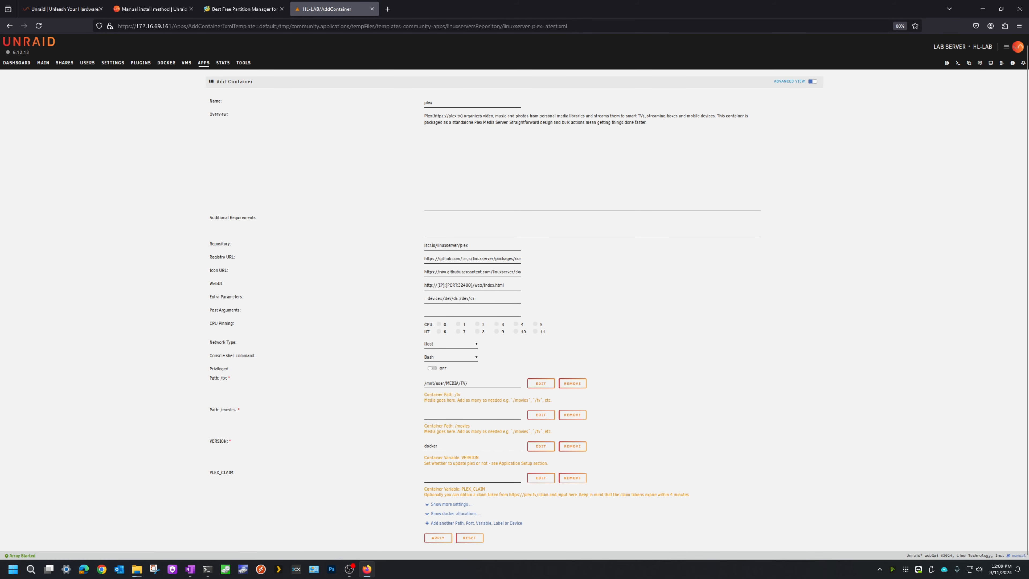
left_click(472, 414)
left_click(437, 446)
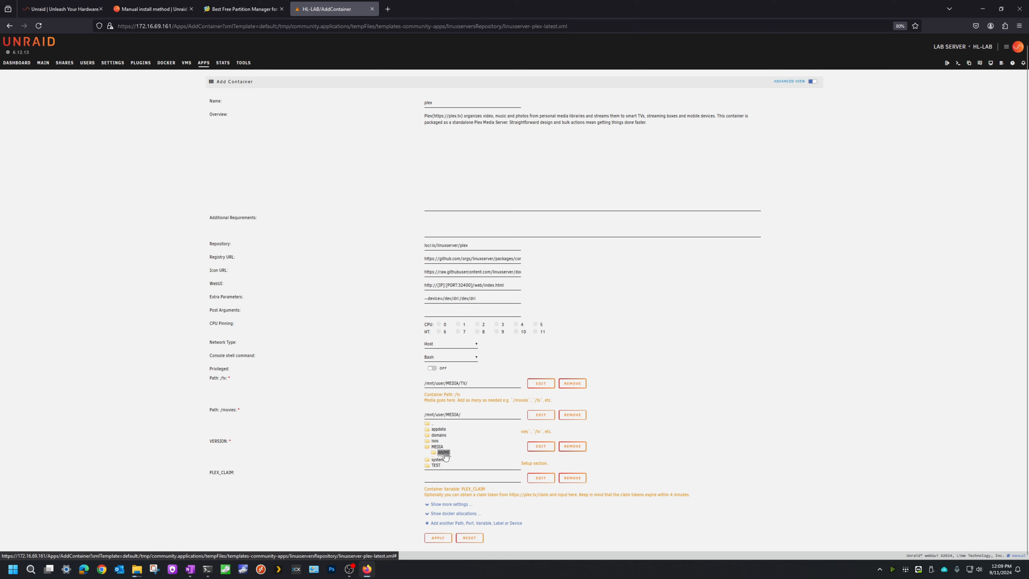
left_click(446, 458)
left_click(376, 386)
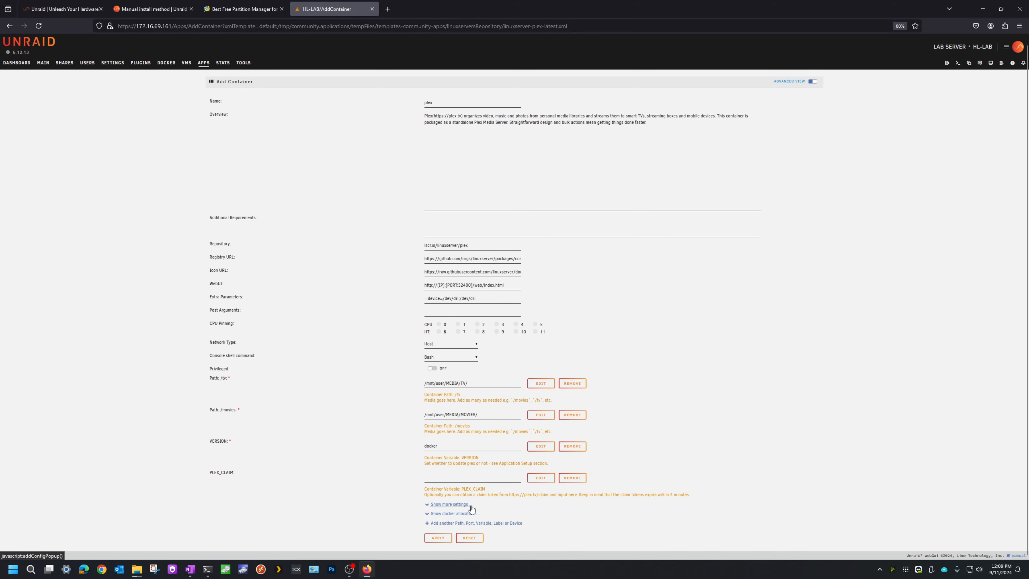
- Start an additional path configuration for the container, with the name /ANIME and the container path /anime
left_click(464, 526)
left_click(491, 238)
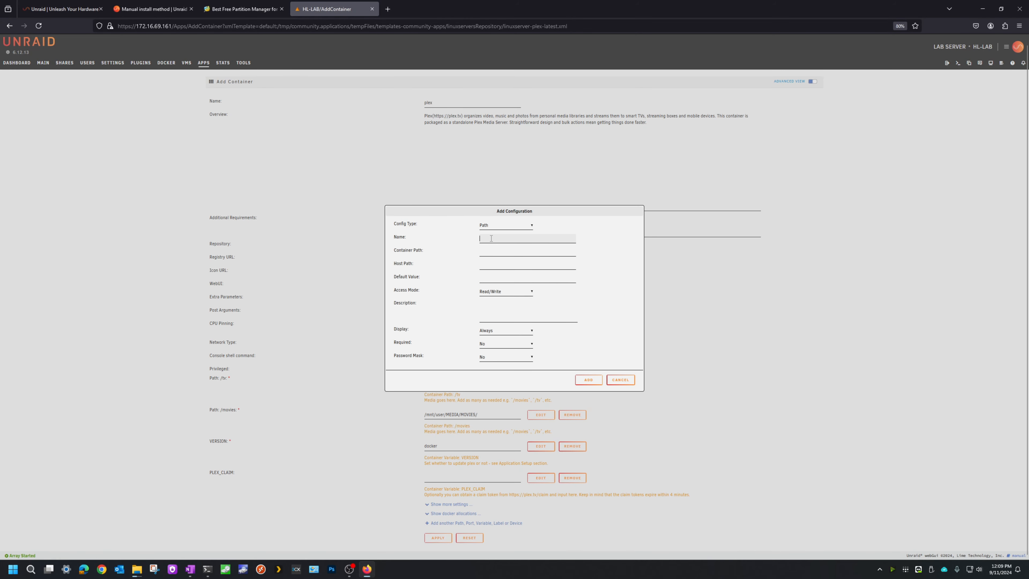
type("/")
key("Caps_Lock")
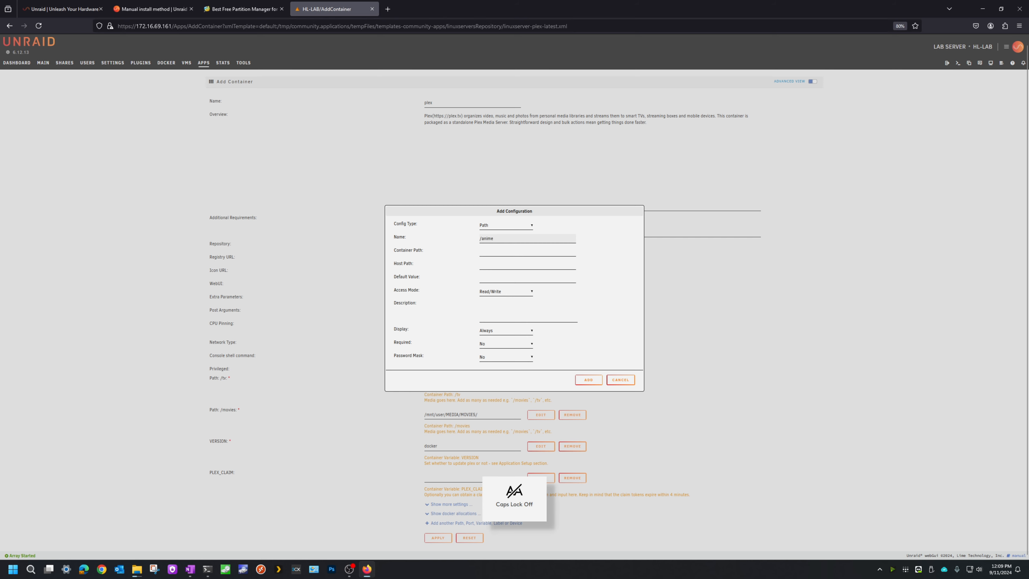
type("aNIM")
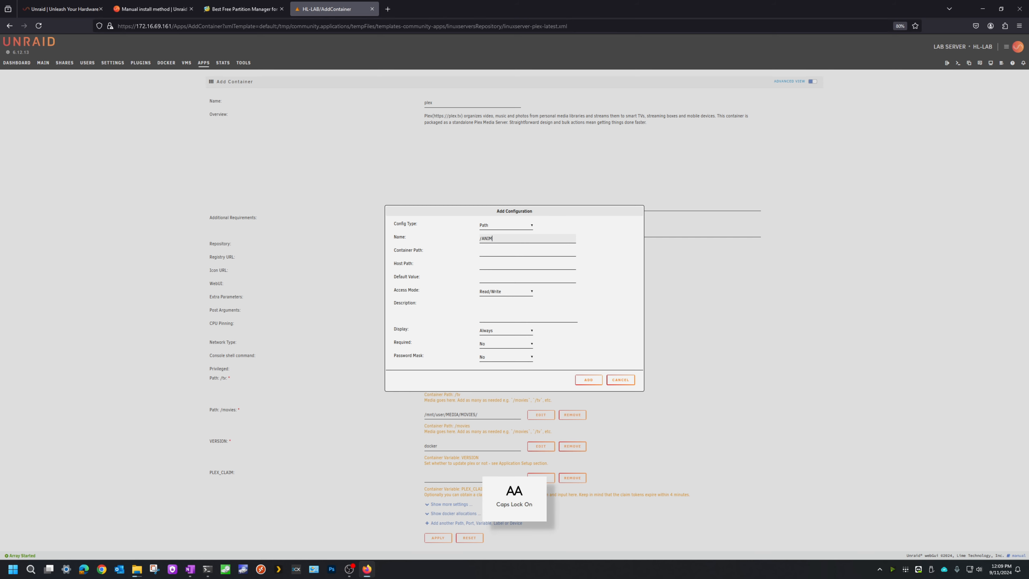
type("E")
key("Tab")
key("Caps_Lock")
type("/an")
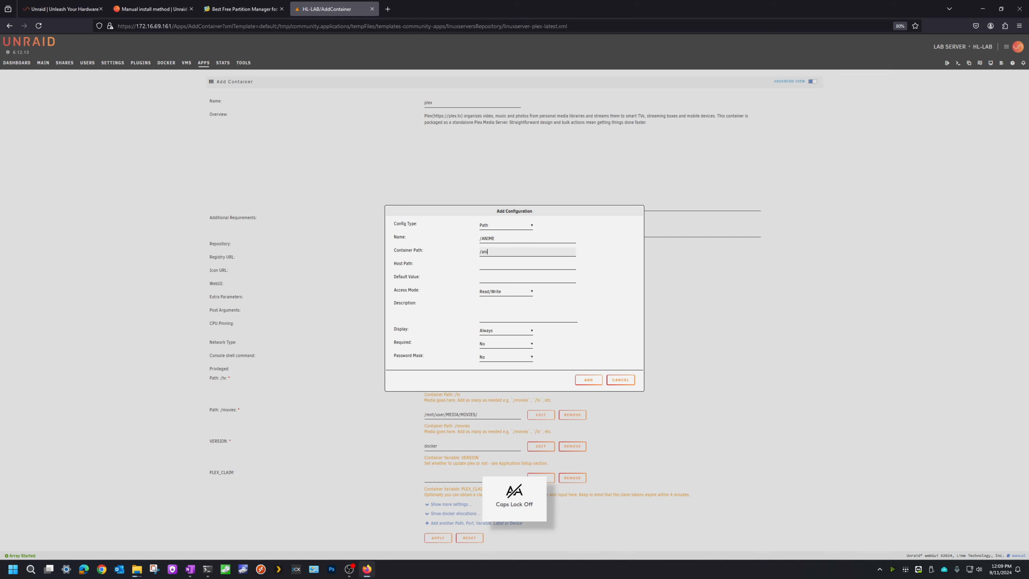
type("ime")
left_click_drag(393, 250, 411, 248)
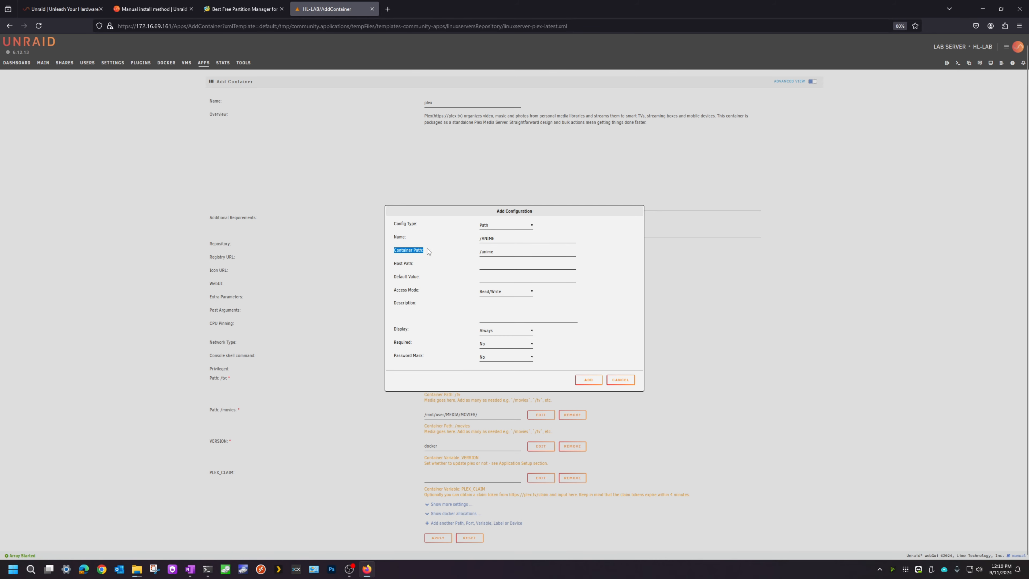
- Set the new path's host path to /mnt/user/MEDIA/ANIME/
left_click(495, 264)
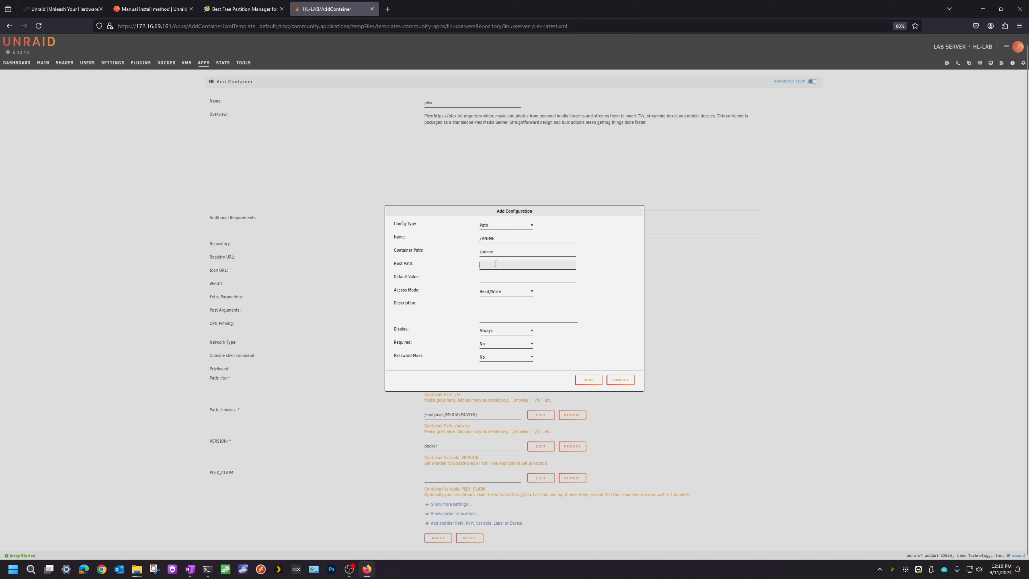
left_click(493, 297)
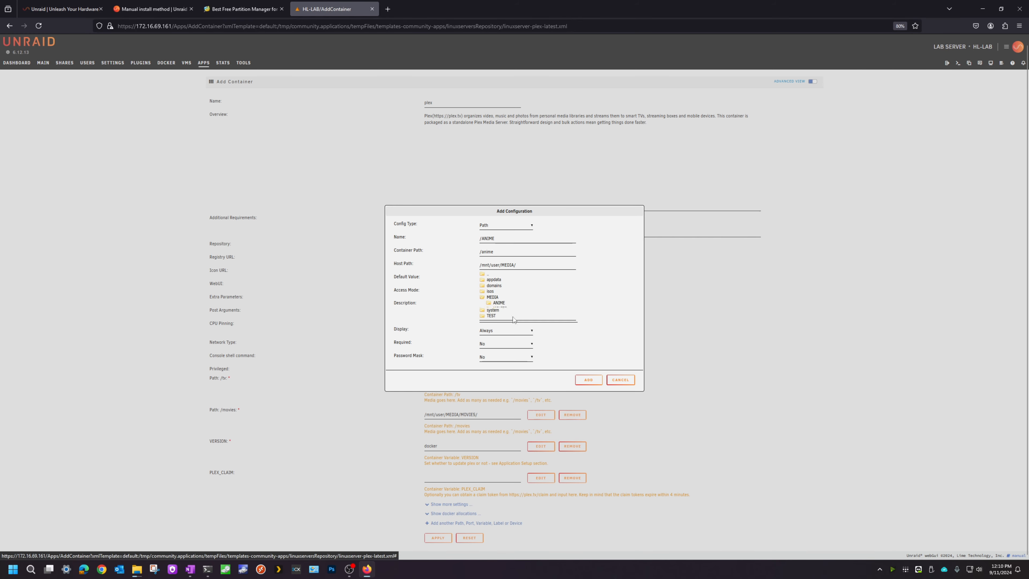
left_click(499, 303)
left_click(610, 296)
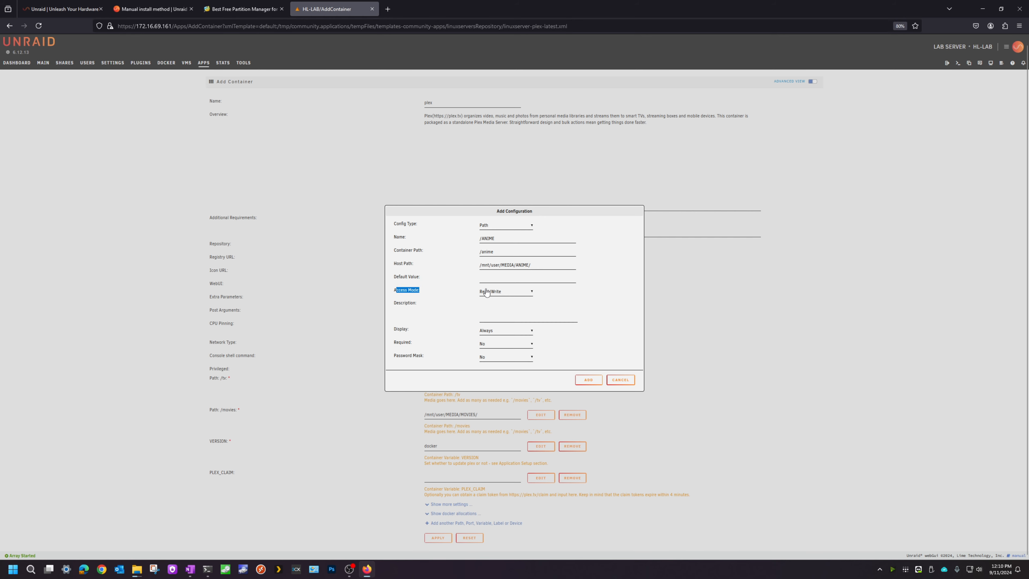
- Try the Read/Write - Slave access mode and Required set to Yes, and restore them to Read/Write and No
left_click(509, 292)
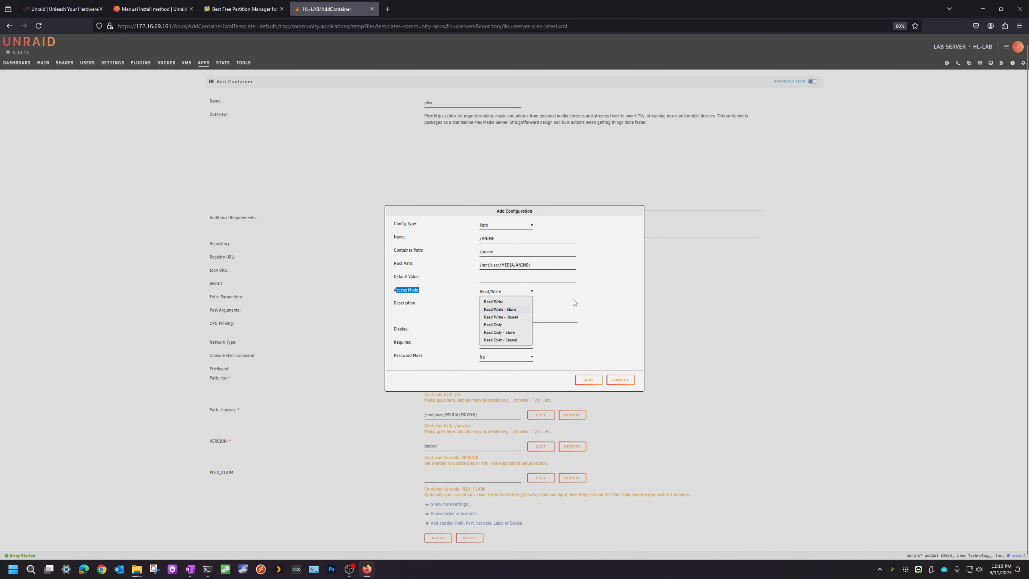
left_click(512, 310)
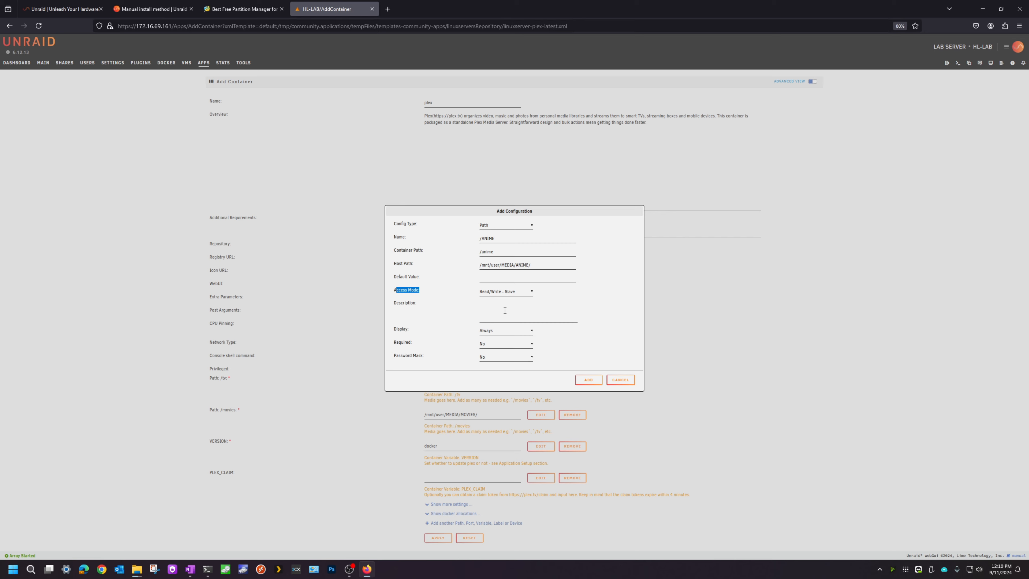
left_click(517, 297)
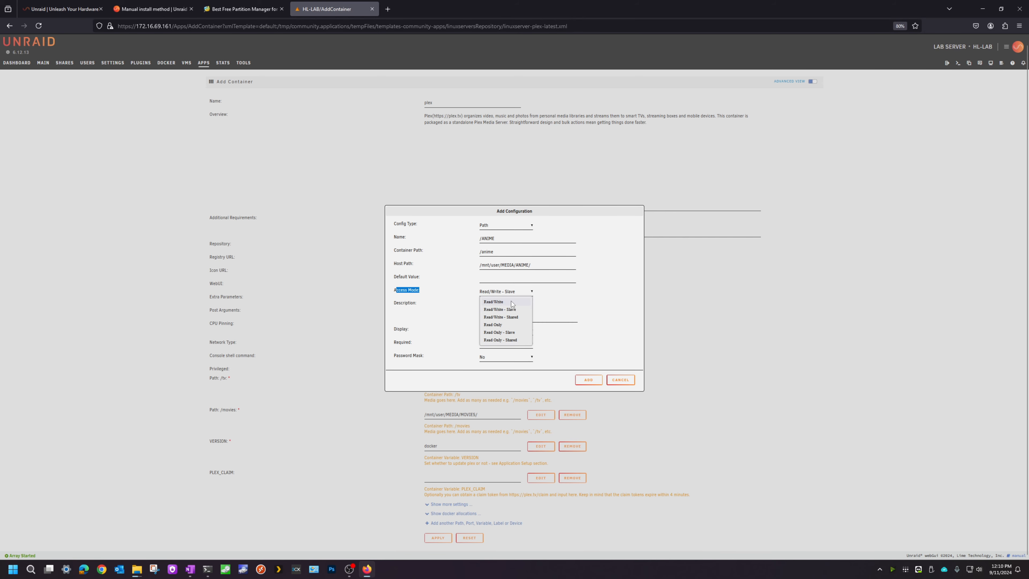
left_click(511, 301)
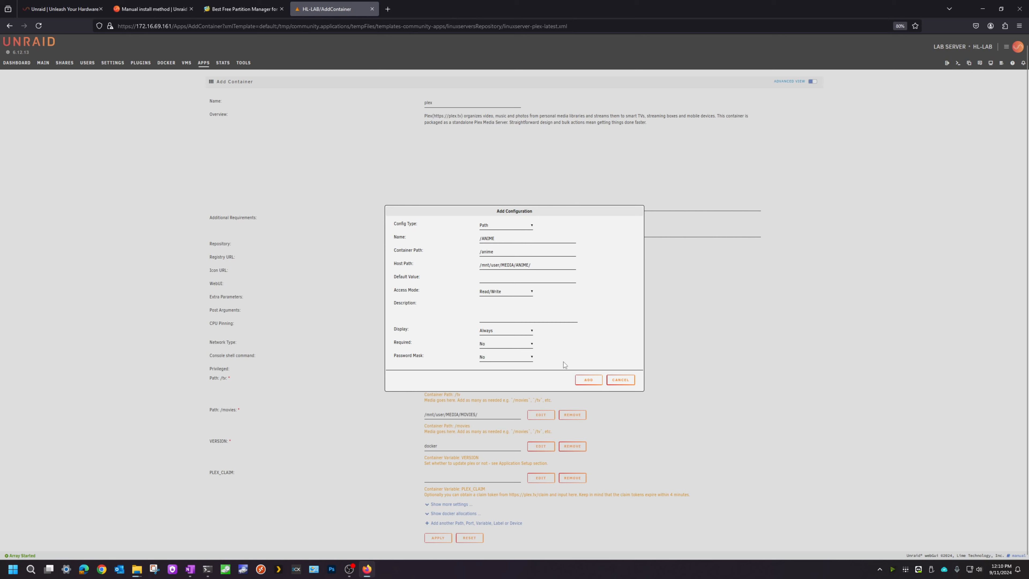
left_click(493, 345)
left_click(492, 359)
left_click(495, 345)
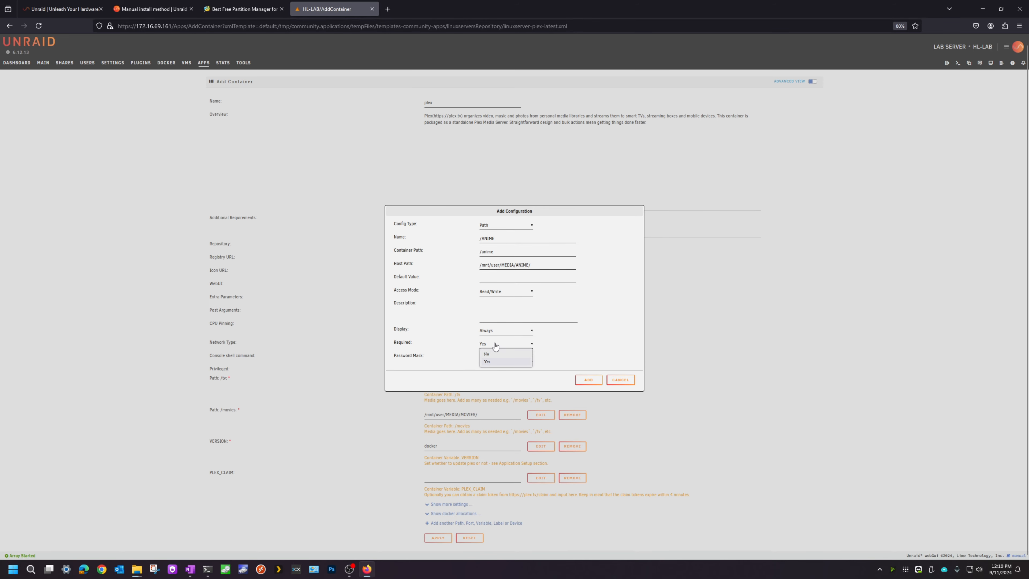
left_click(493, 352)
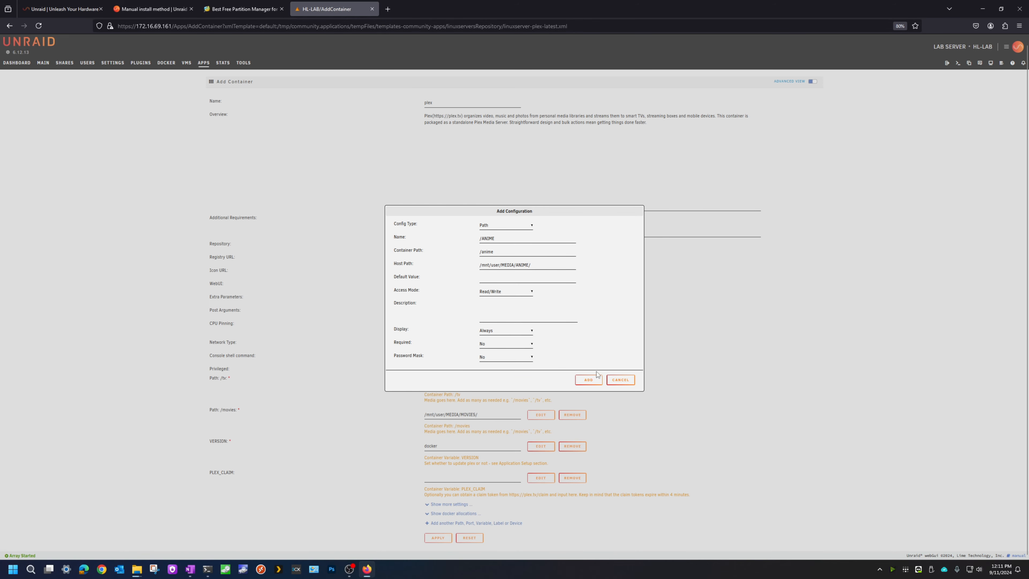
- Add the anime path to the container form and install the Plex container with these settings
left_click(596, 380)
scroll(680, 397, "down", 2)
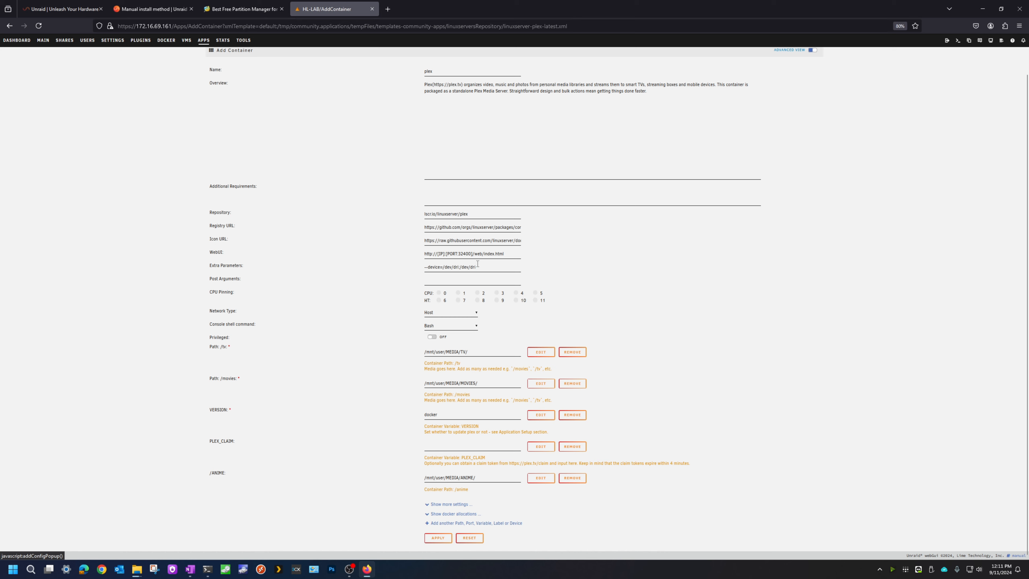
left_click_drag(492, 267, 383, 268)
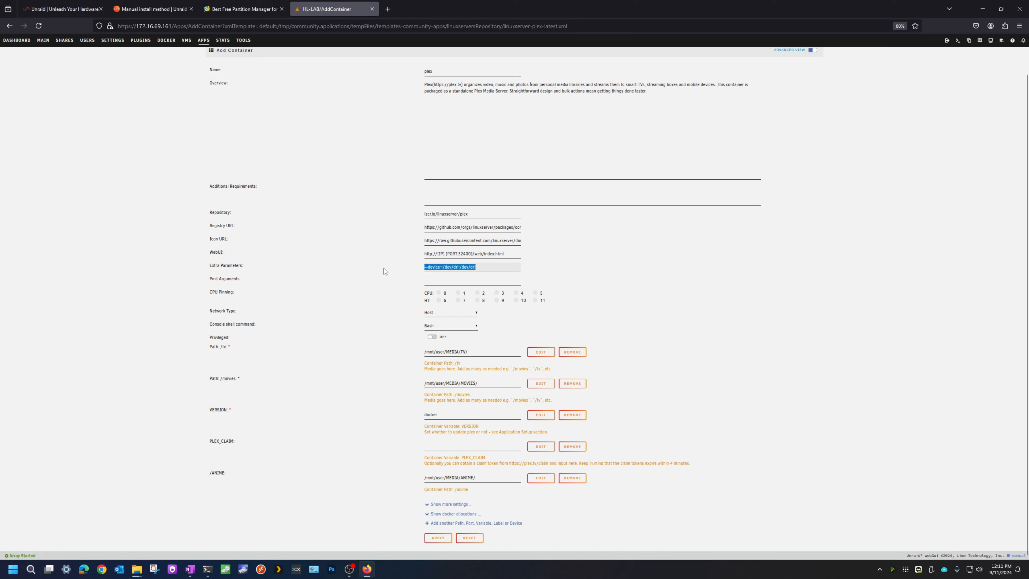
left_click(437, 543)
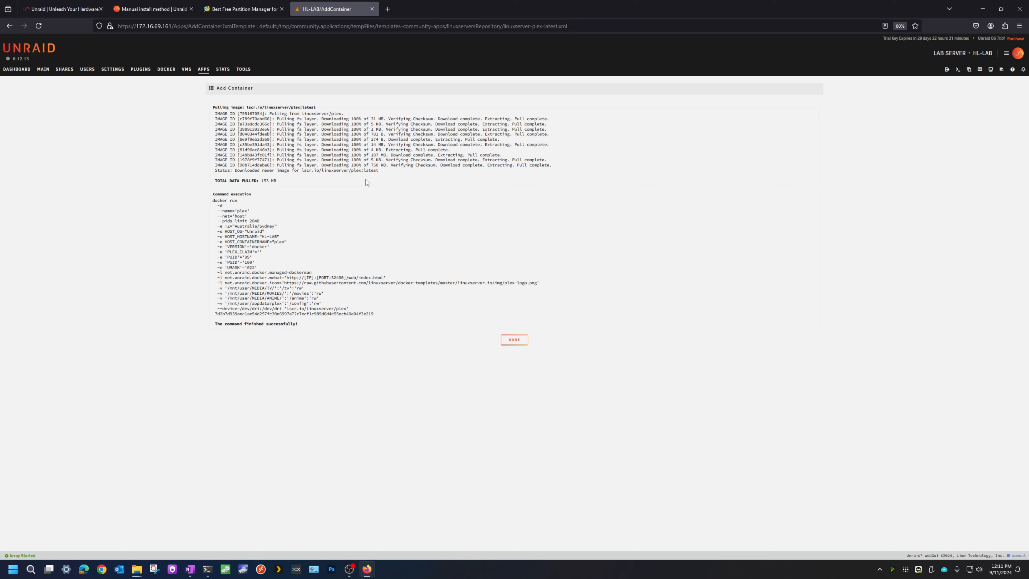
left_click_drag(353, 117, 403, 165)
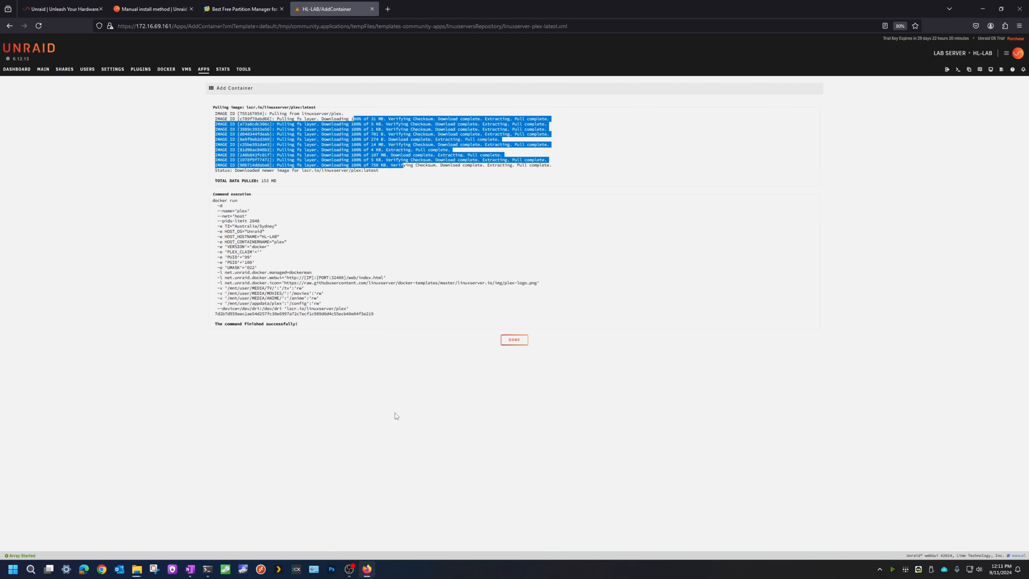
left_click(514, 340)
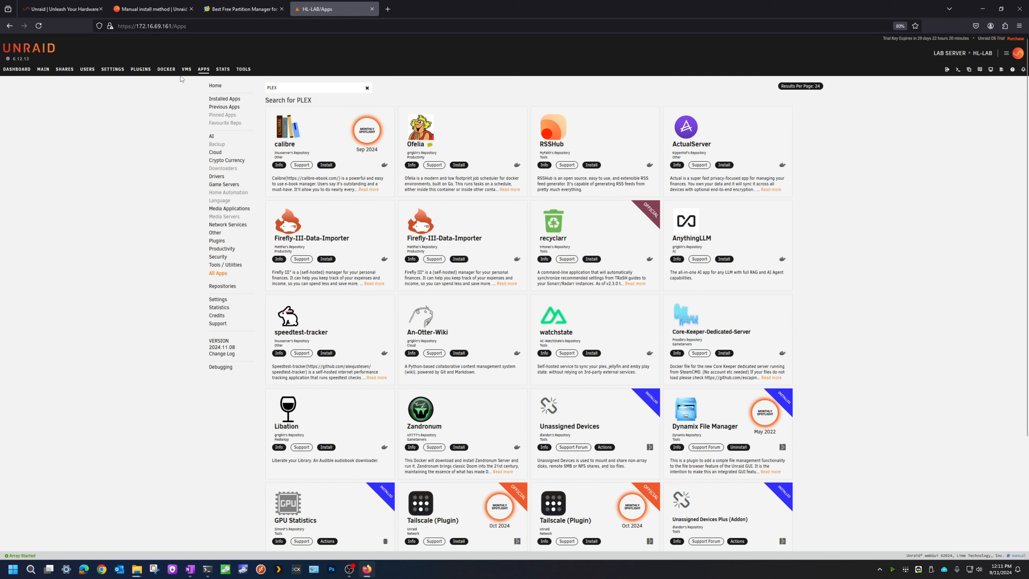
- On the Docker page, examine the Plex container's autostart and its CPU and memory load, comparing the basic and advanced views
left_click(170, 70)
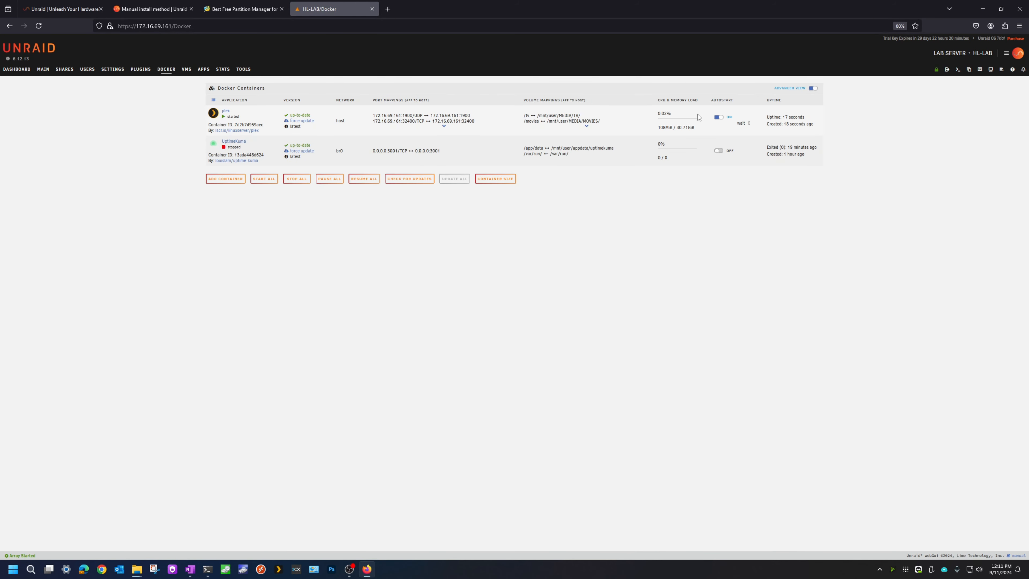
left_click(720, 119)
left_click(719, 120)
left_click(719, 120)
left_click(720, 120)
left_click_drag(658, 113, 679, 116)
left_click(812, 89)
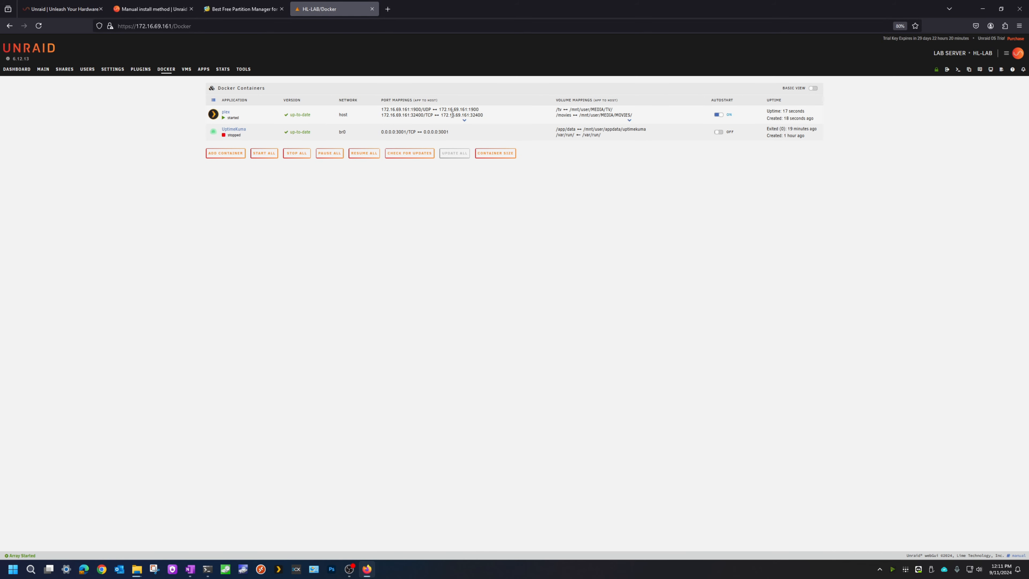
left_click(813, 90)
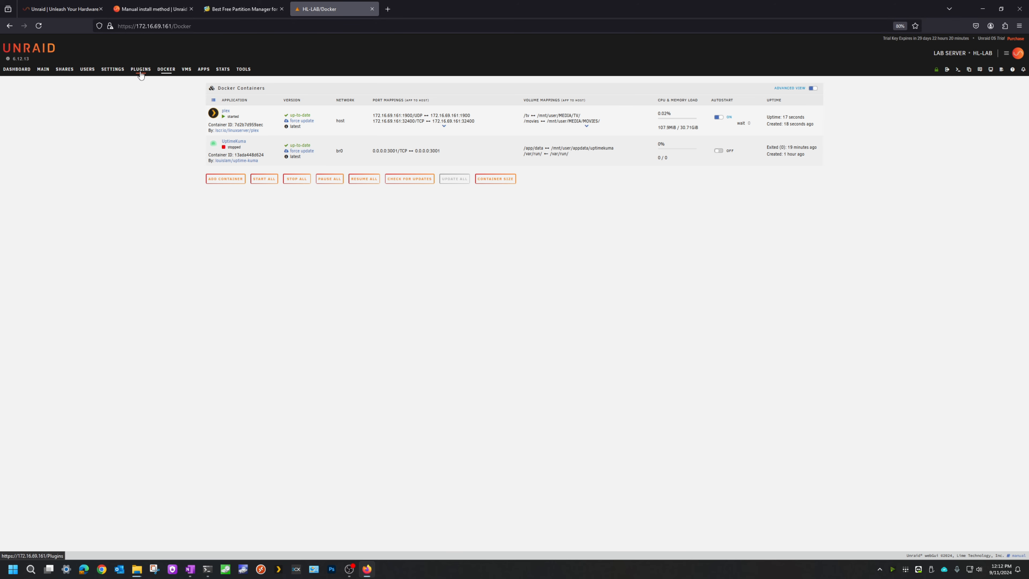
- Search the server's app catalogue for appdata backup
left_click(114, 72)
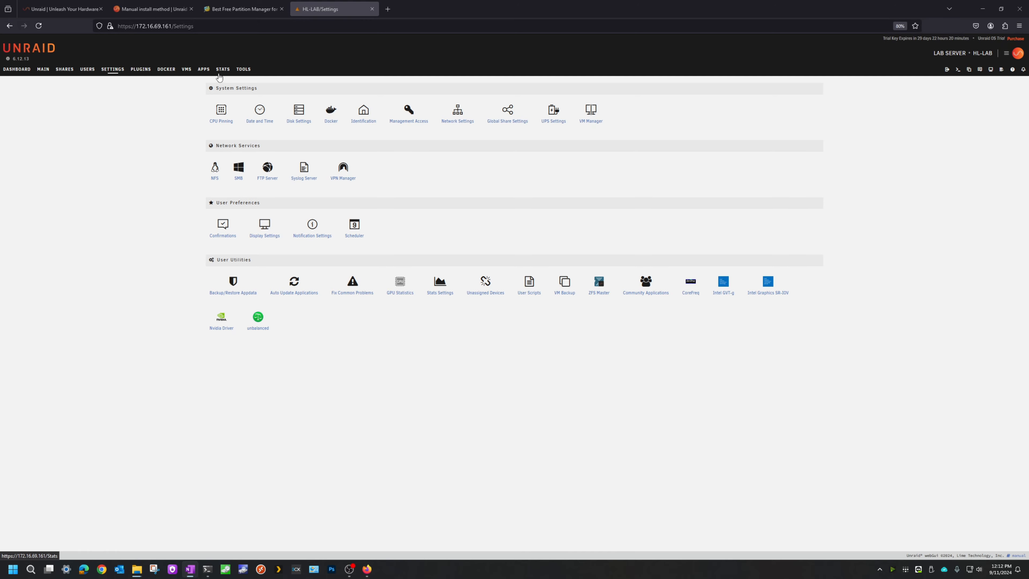
left_click(203, 69)
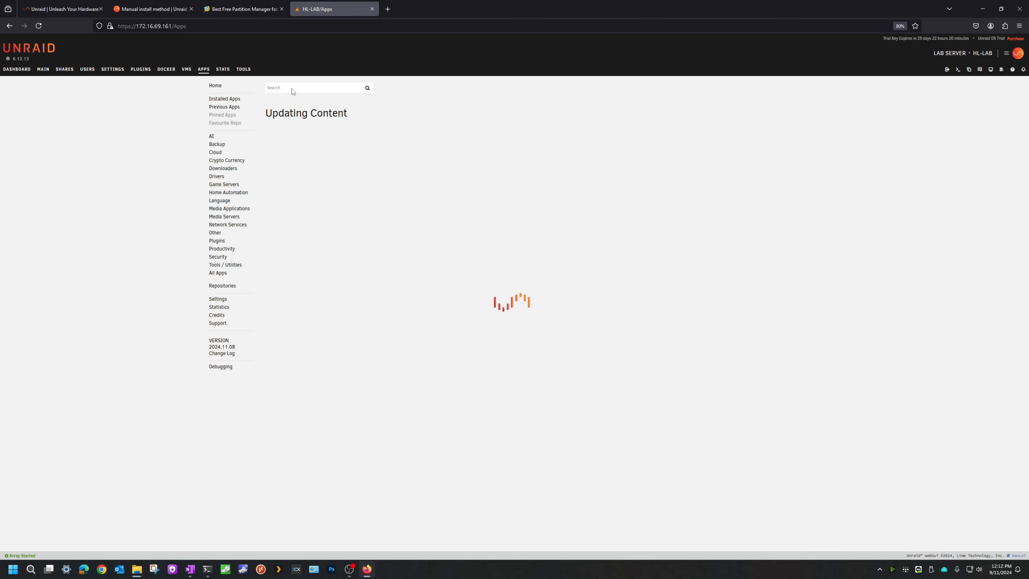
left_click(292, 88)
type("appdata backup")
left_click(291, 104)
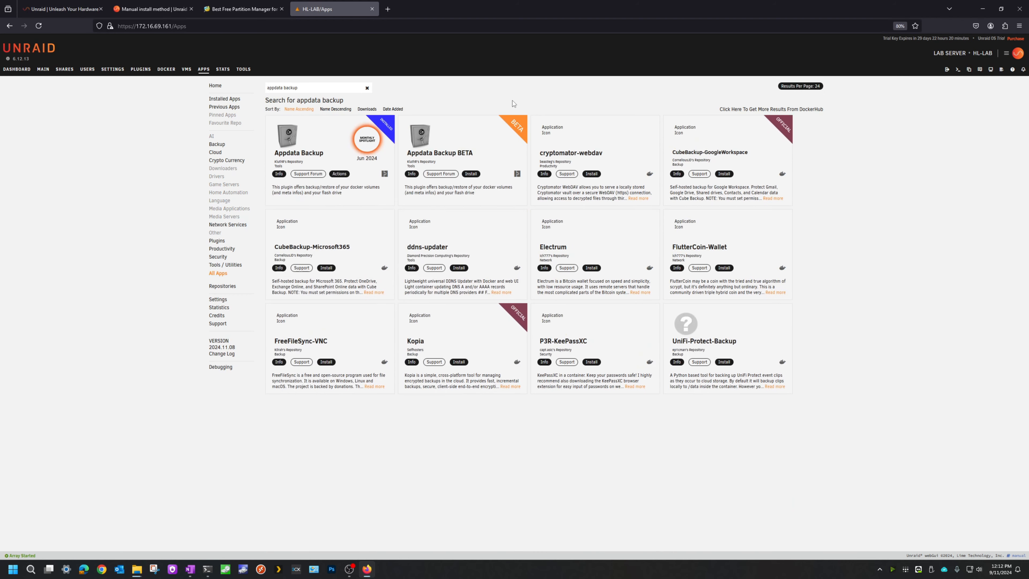
- In the Appdata Backup plugin settings, examine the backup destination, retention, scheduling and per-container options
left_click(43, 70)
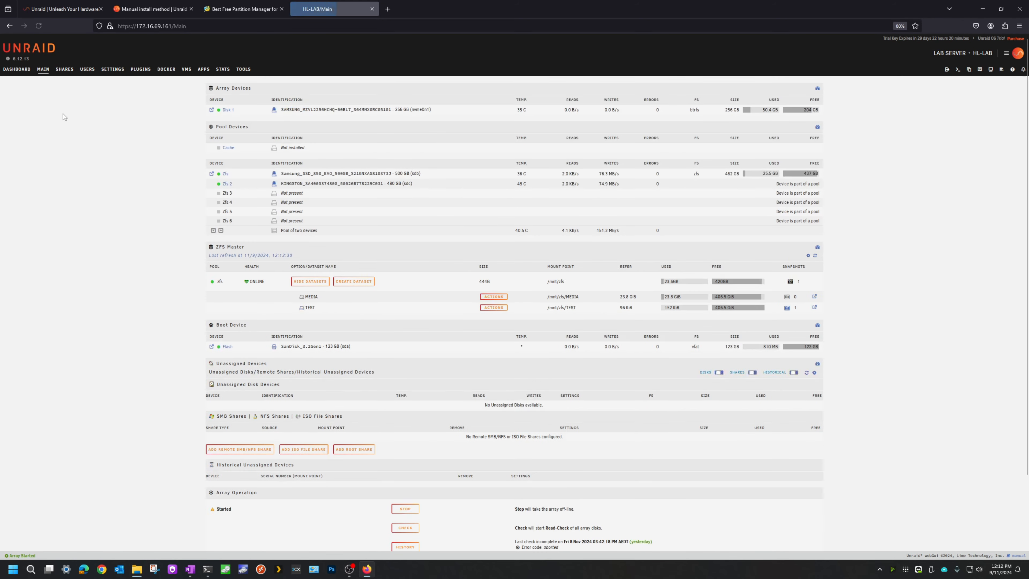
left_click(116, 70)
left_click(239, 295)
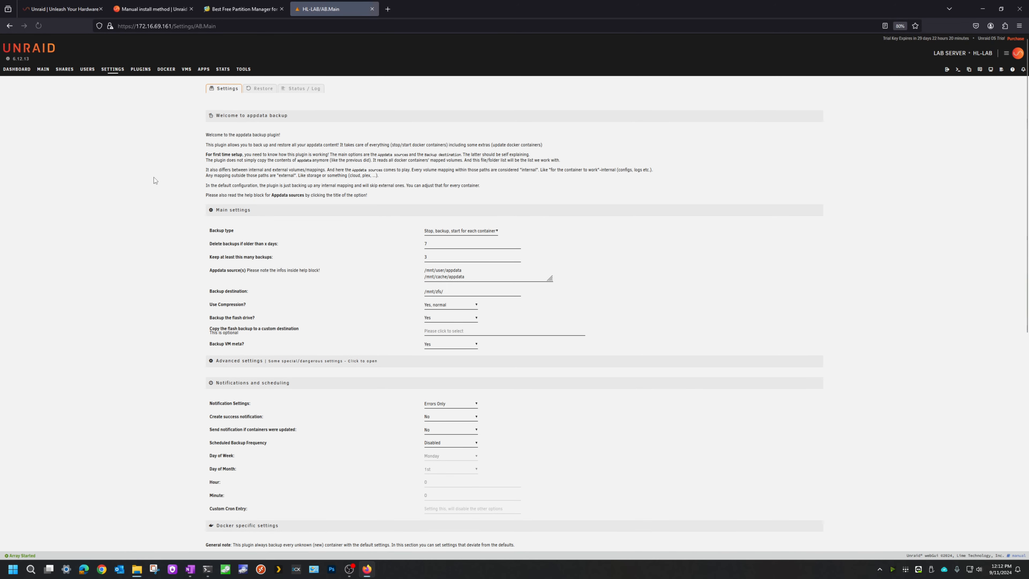
scroll(493, 339, "down", 6)
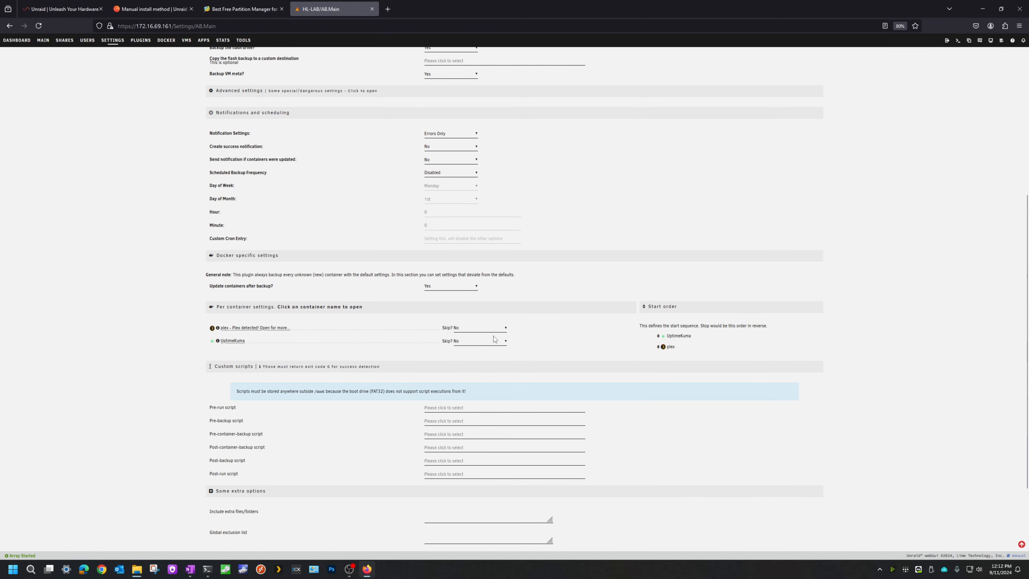
scroll(413, 338, "up", 6)
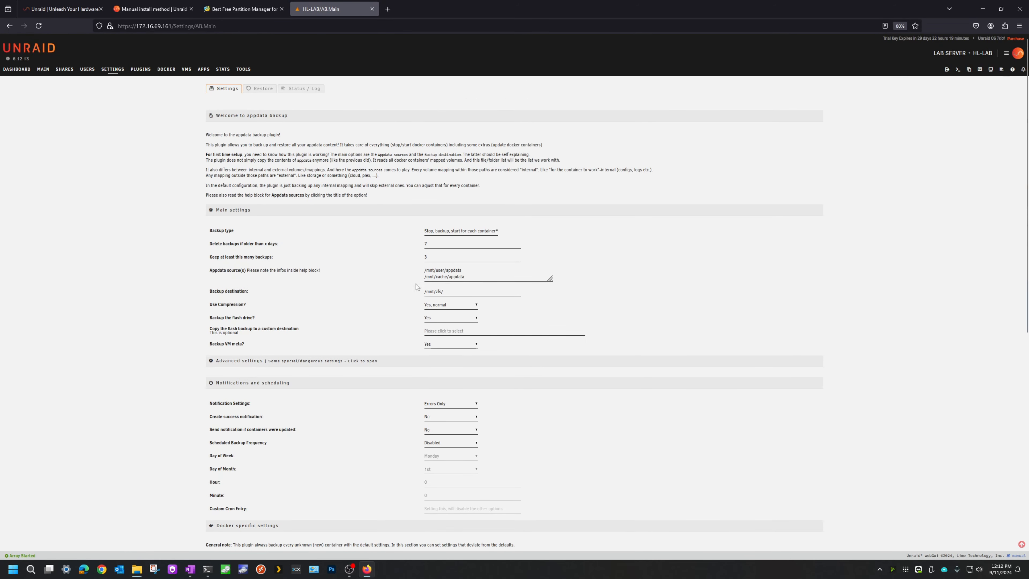
left_click(462, 293)
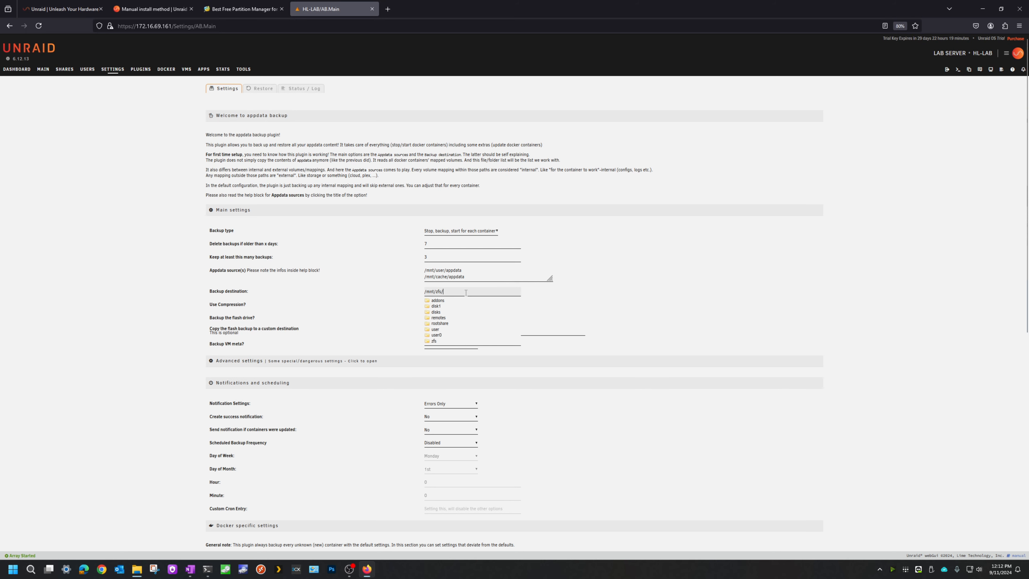
left_click(680, 323)
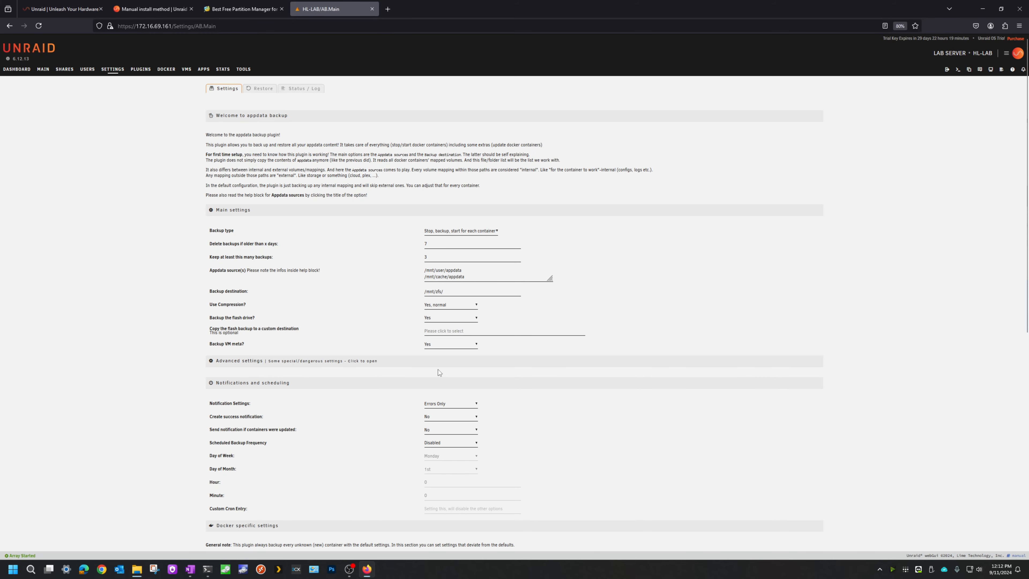
scroll(495, 379, "down", 3)
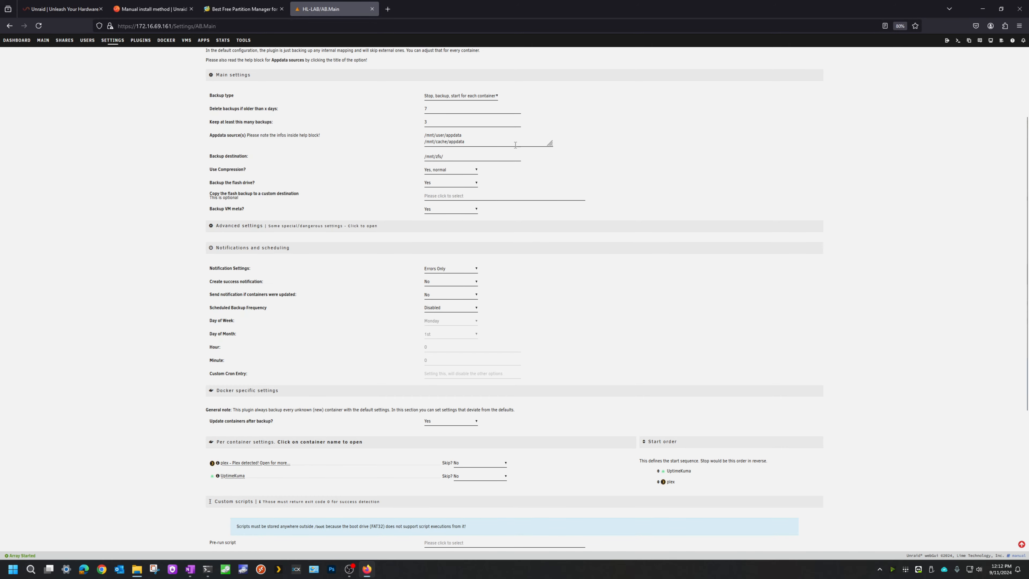
scroll(610, 500, "down", 5)
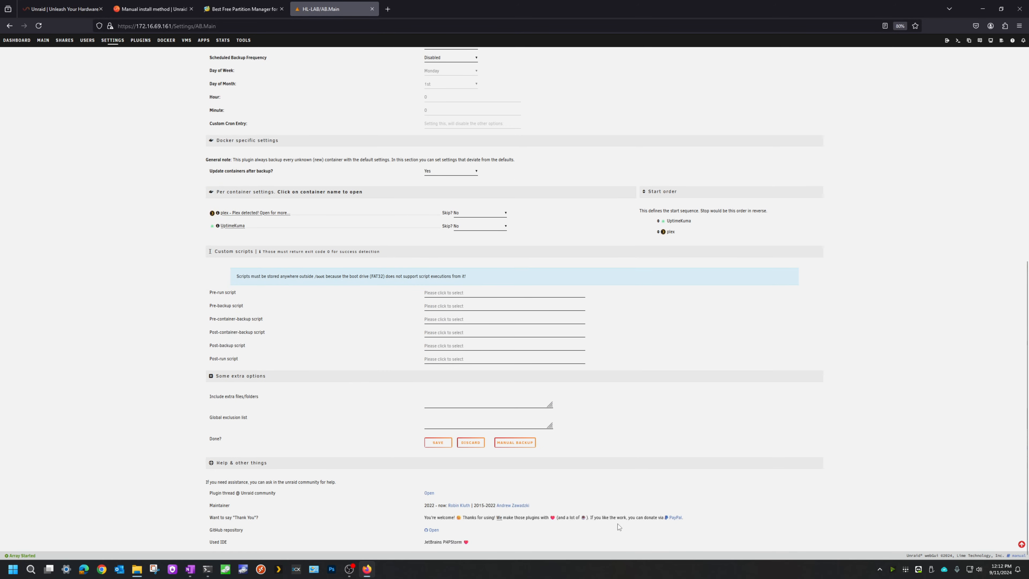
scroll(360, 425, "up", 8)
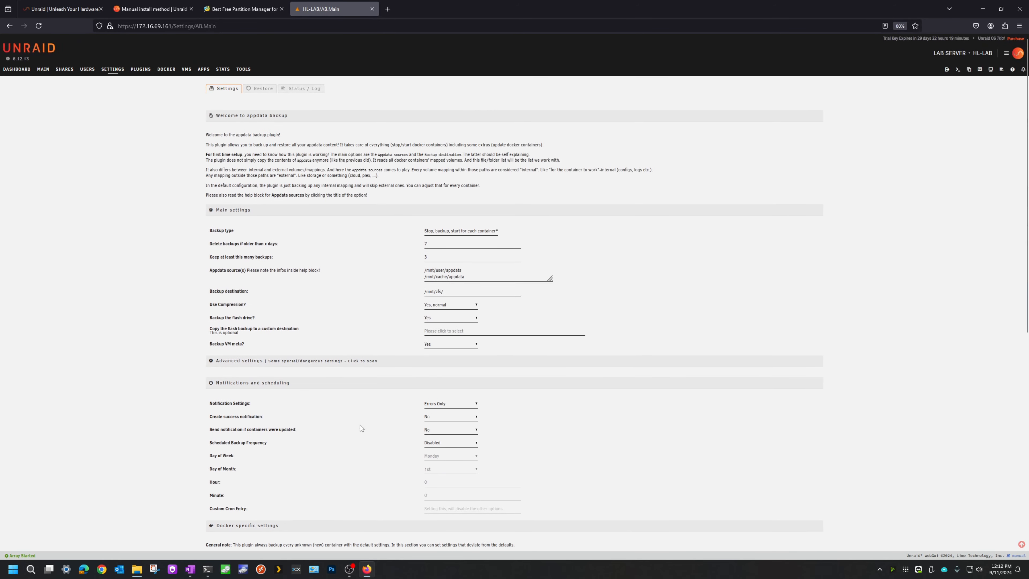
- From the server's Docker page, open the Plex container's web interface
left_click(45, 70)
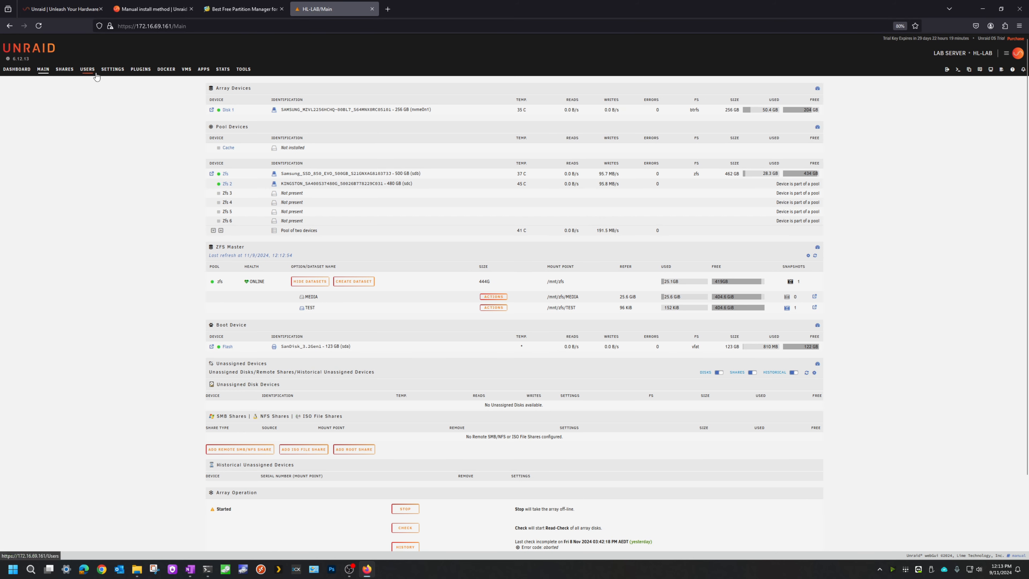
left_click(19, 72)
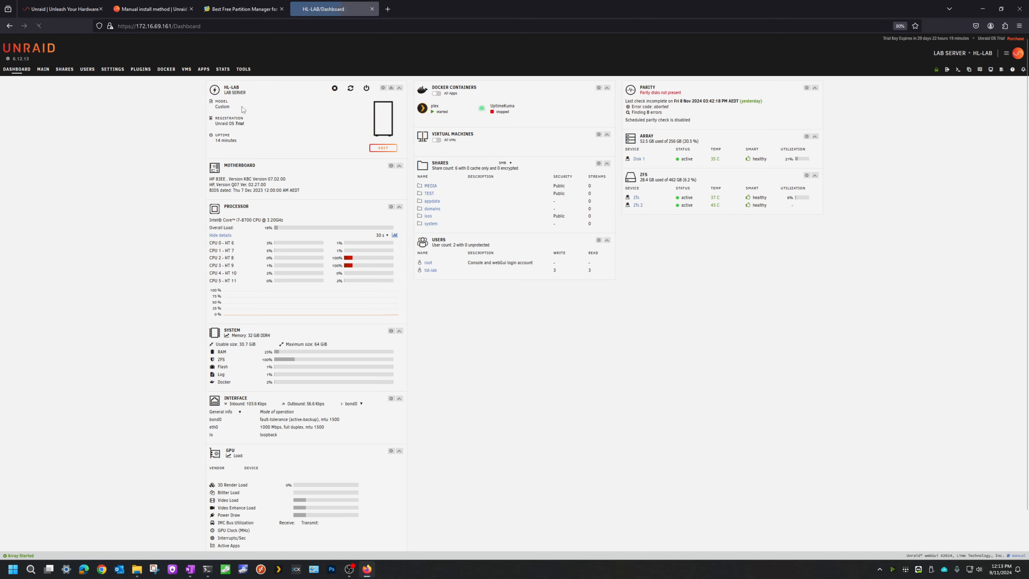
left_click(166, 70)
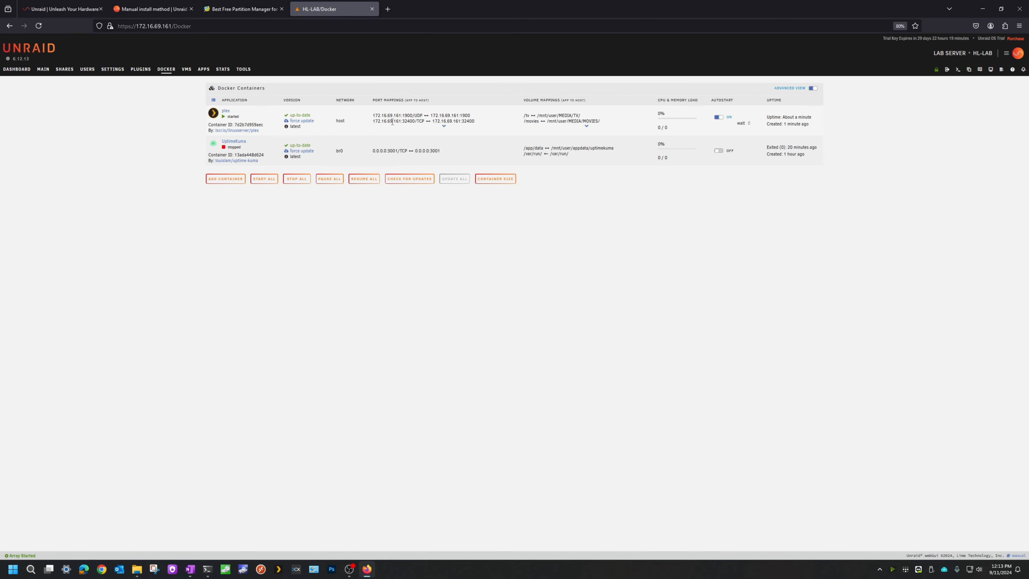
left_click(213, 113)
left_click(225, 127)
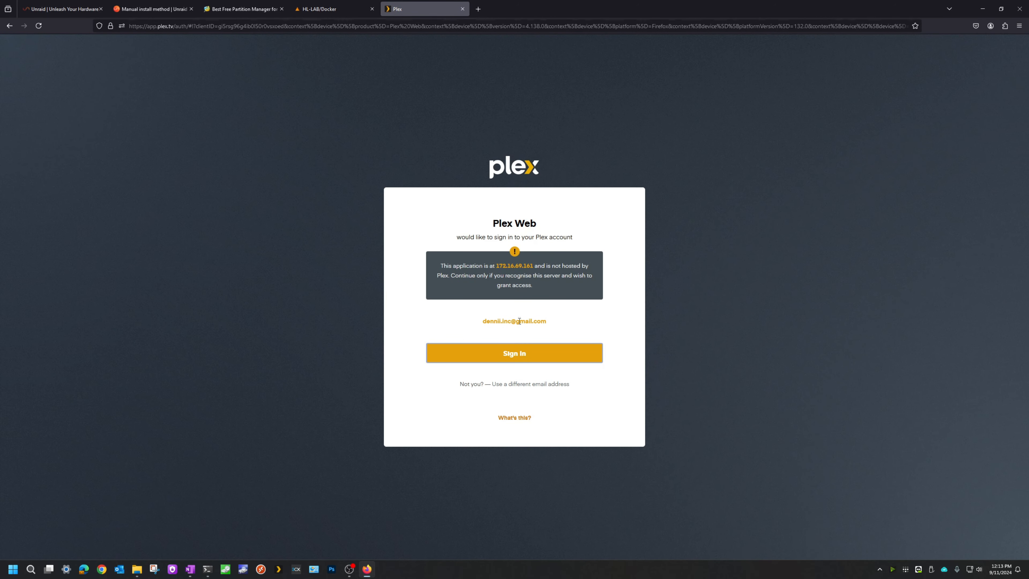
- Sign in to Plex with the existing account and accept HL-LAB as the server name with outside access allowed
left_click(504, 358)
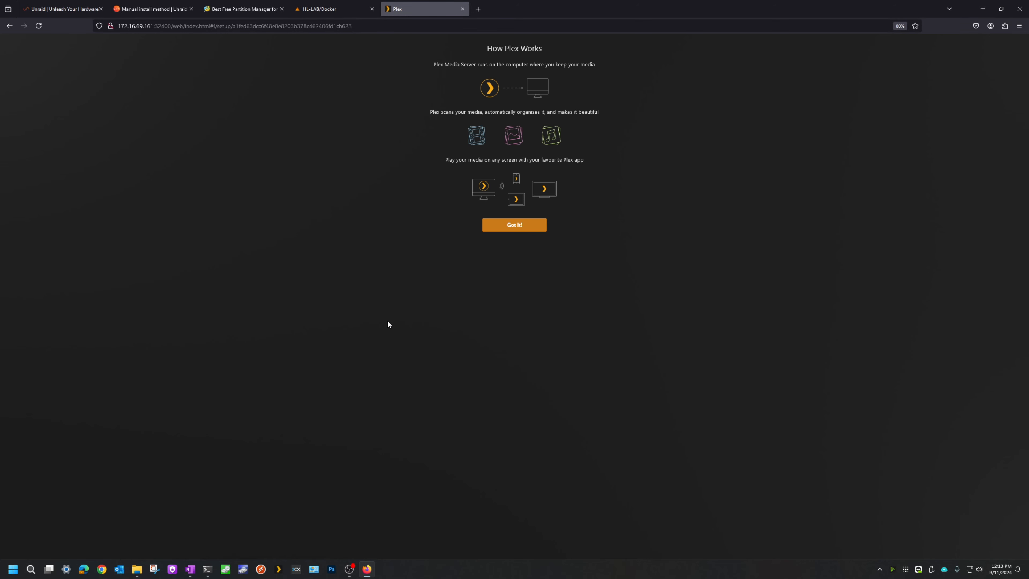
left_click(502, 227)
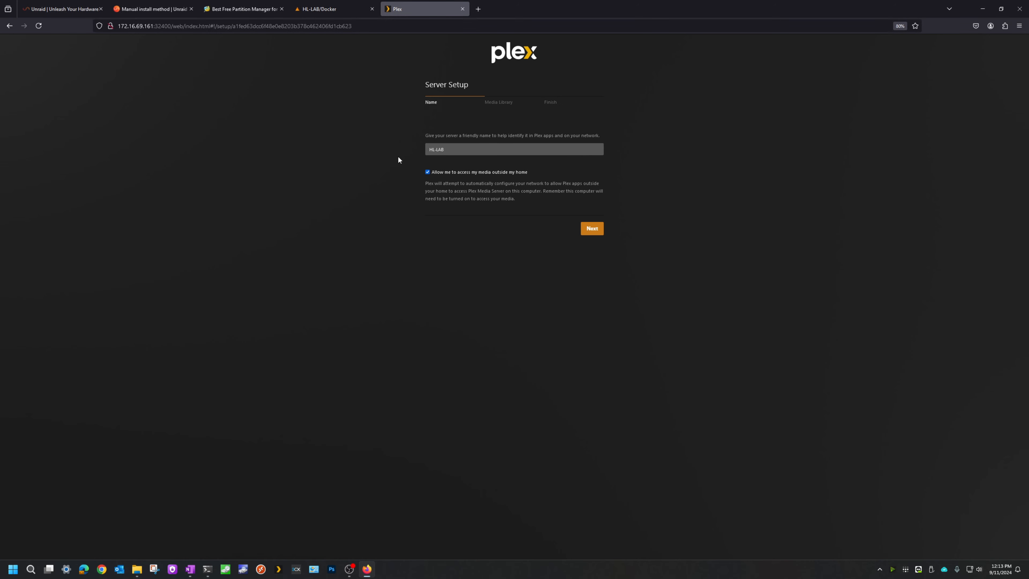
left_click(596, 229)
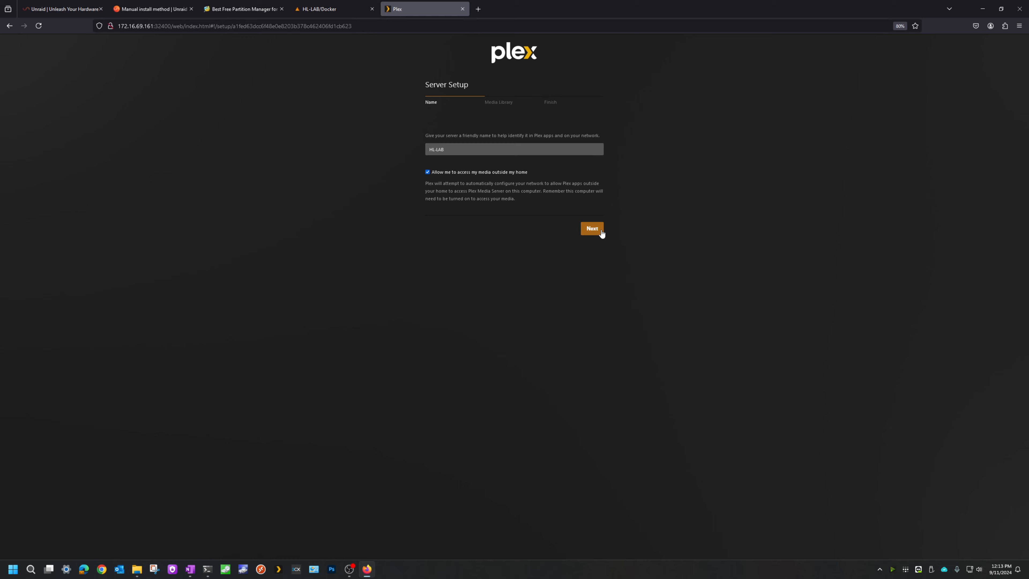
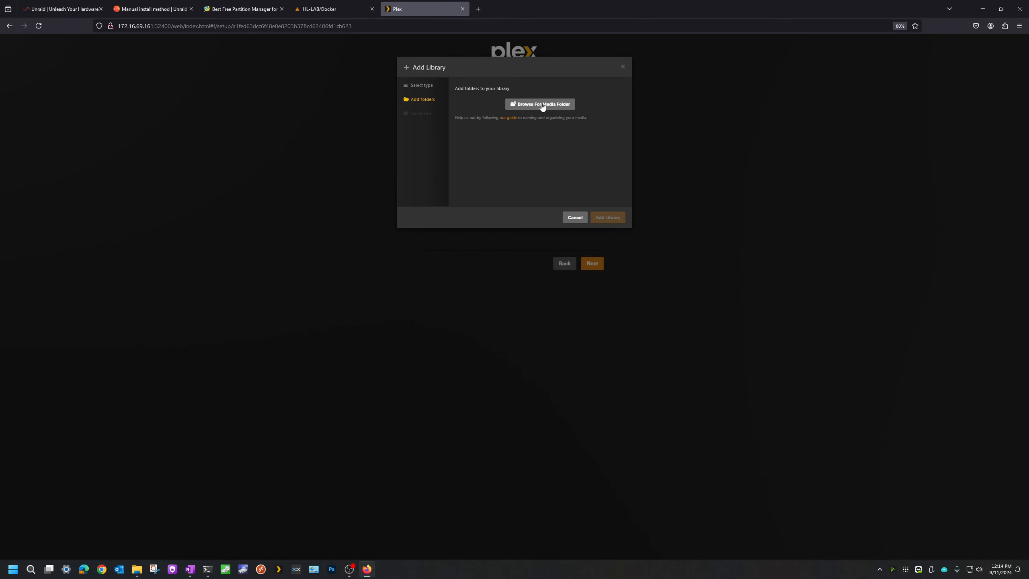
- Add the anime folder as the media folder of the ANIME library and finish the Plex server setup
left_click(540, 104)
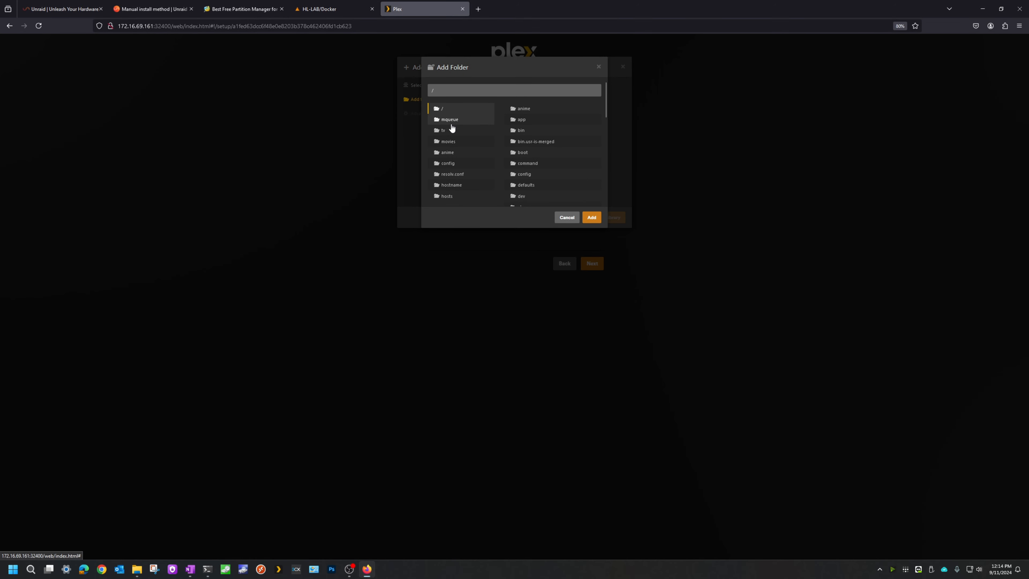
left_click(447, 152)
left_click(592, 218)
left_click(607, 218)
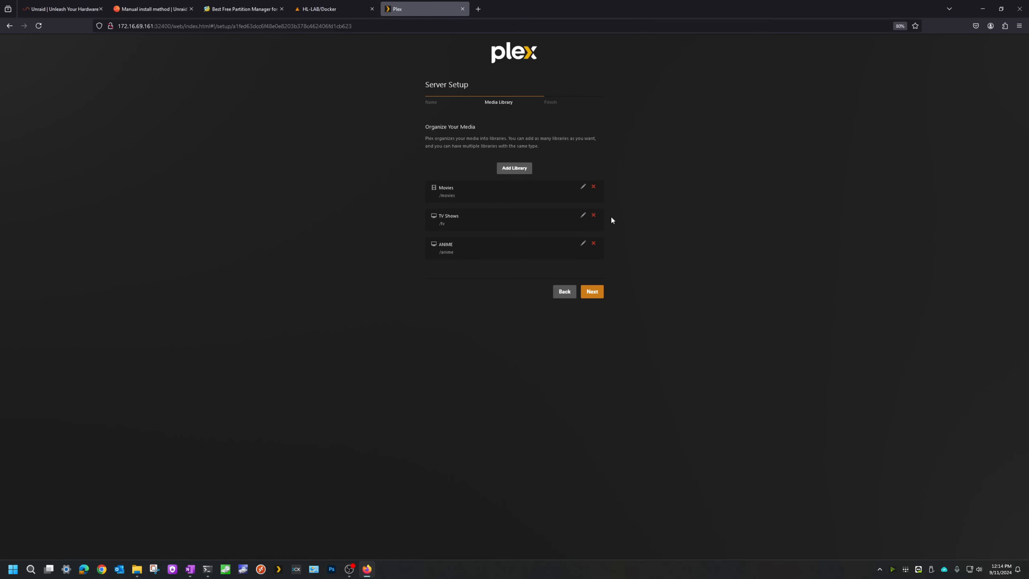
left_click(595, 294)
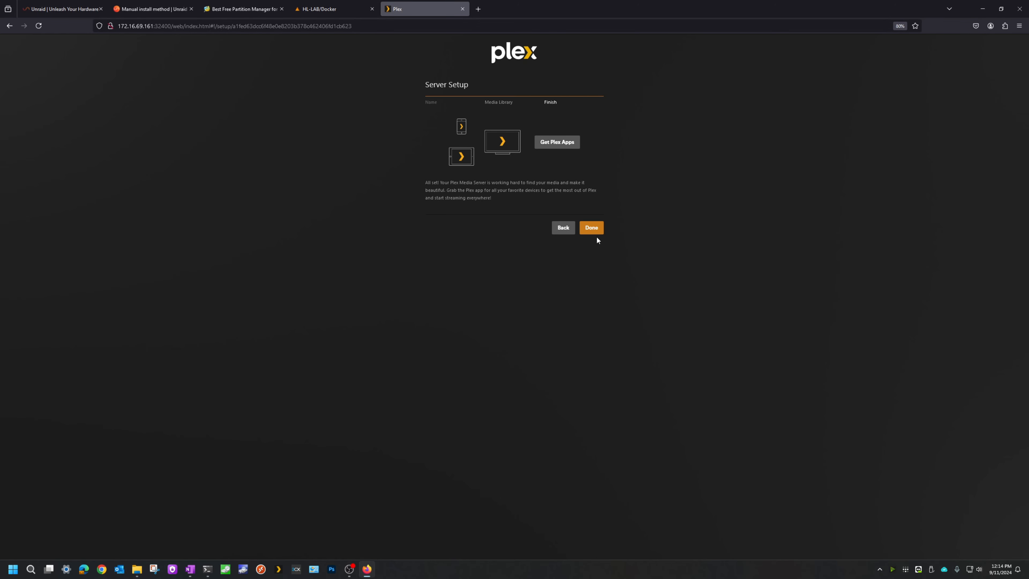
left_click(593, 229)
- Check the contents of the HL-LAB Movies and ANIME libraries and the ANIME library's options
left_click(28, 206)
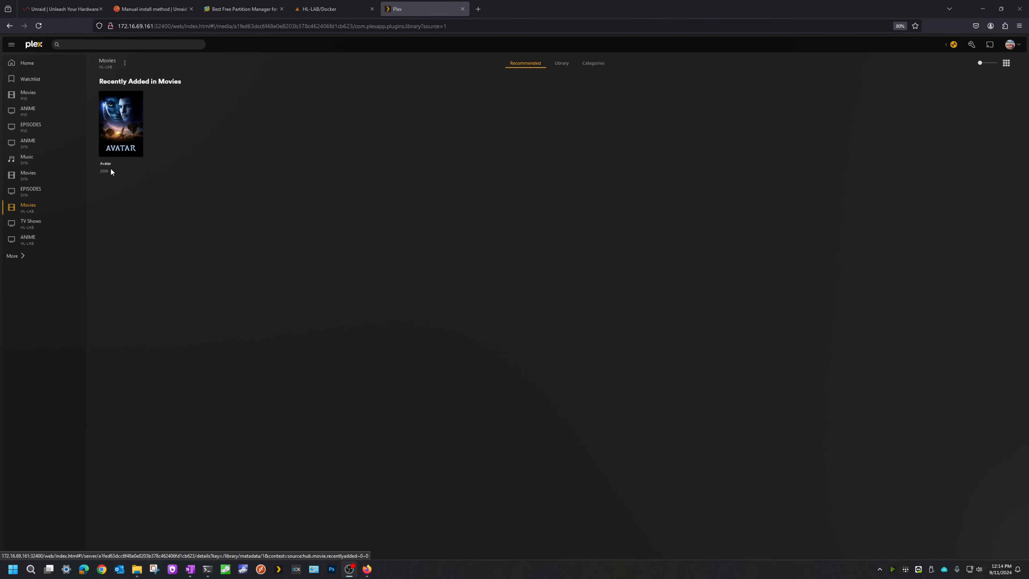
left_click(35, 239)
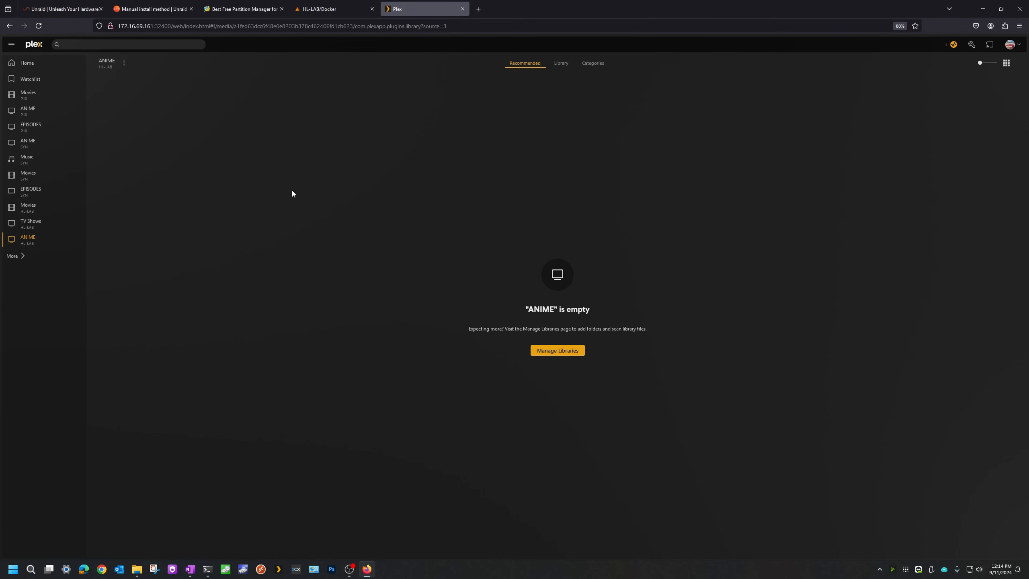
left_click(123, 62)
left_click(187, 113)
left_click(35, 208)
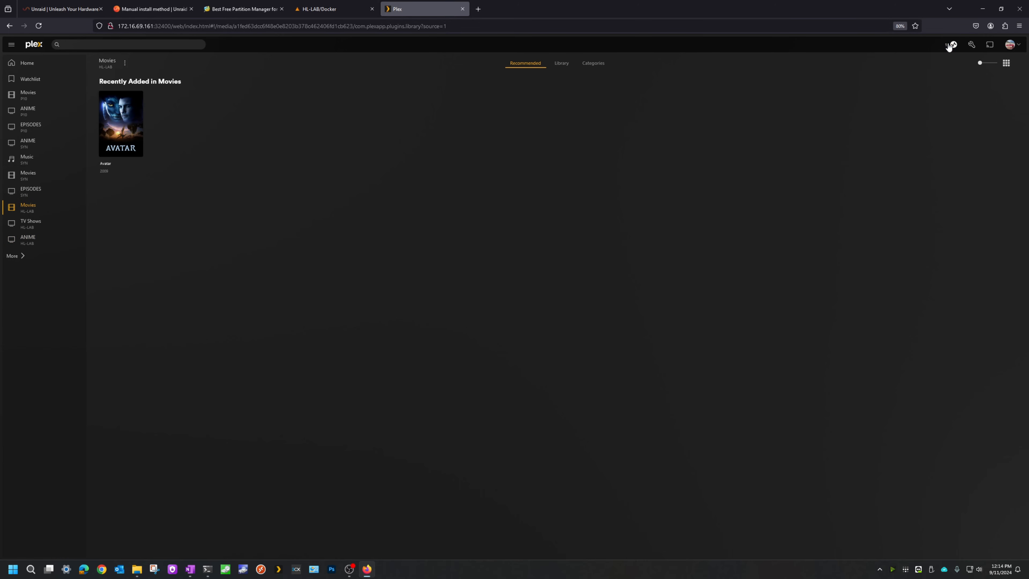
- In the HL-LAB server's Transcoder settings, set the transcoder quality to Make my CPU hurt
left_click(971, 45)
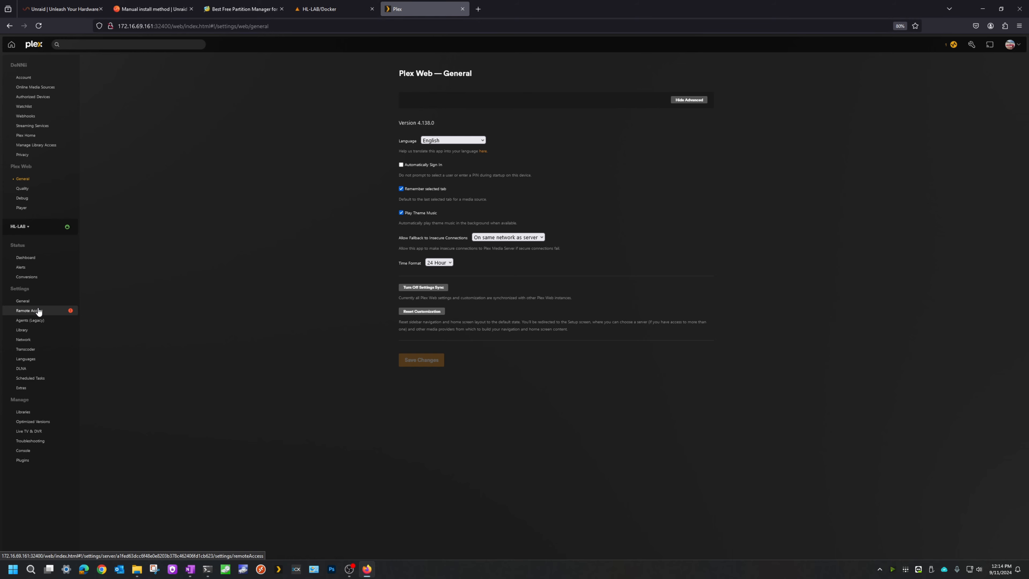
left_click(31, 301)
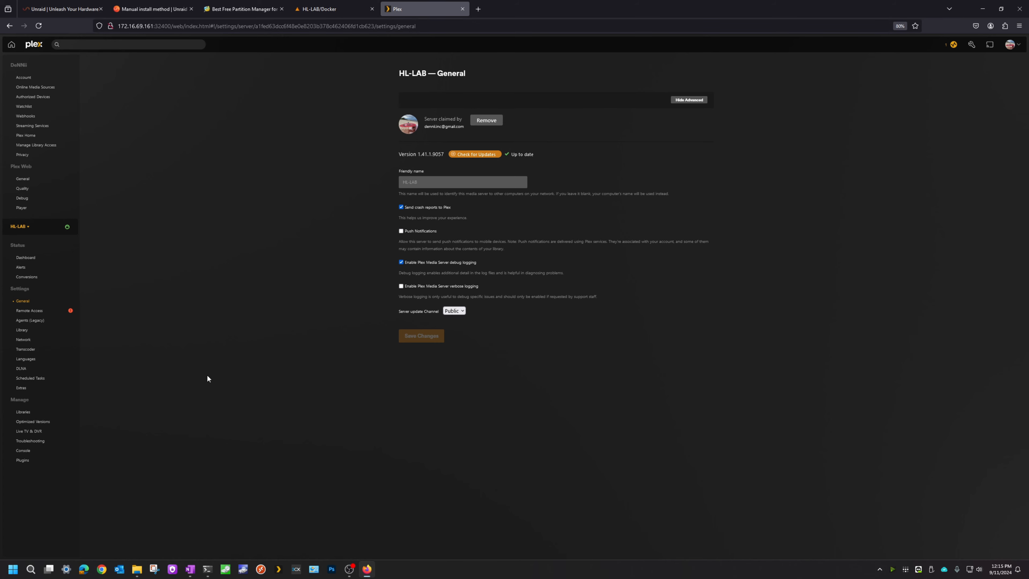
left_click(32, 349)
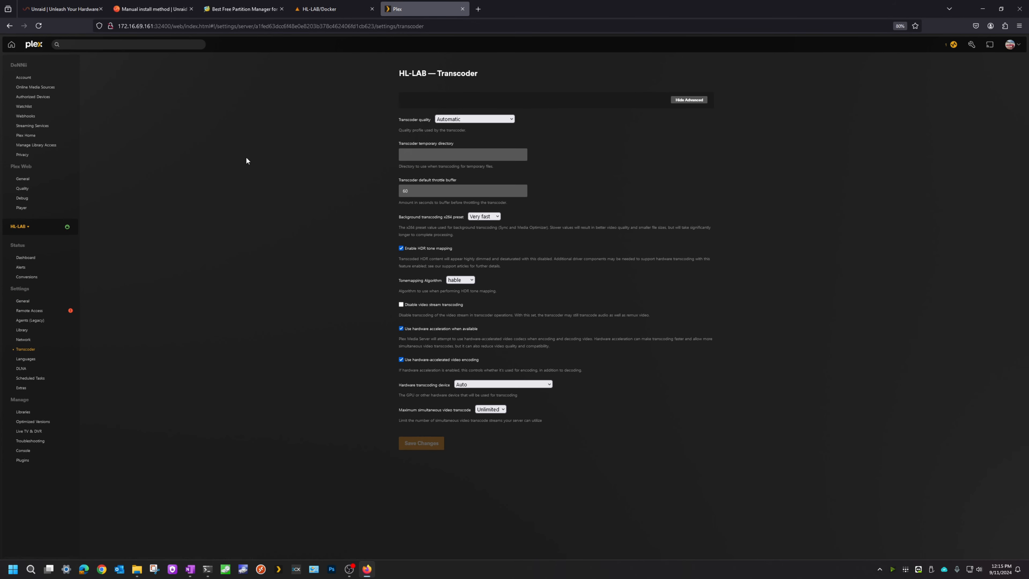
left_click(440, 120)
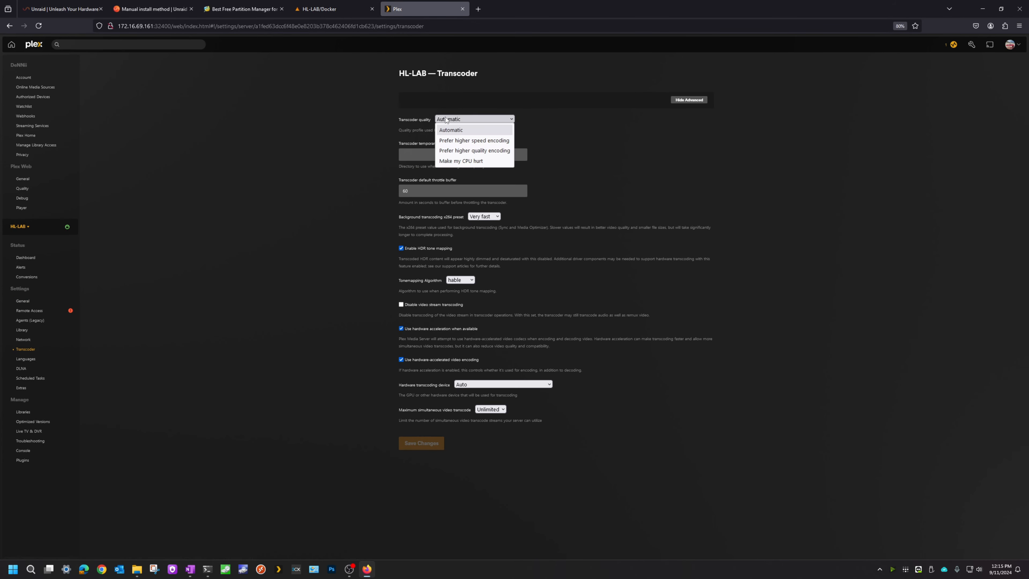
left_click(458, 162)
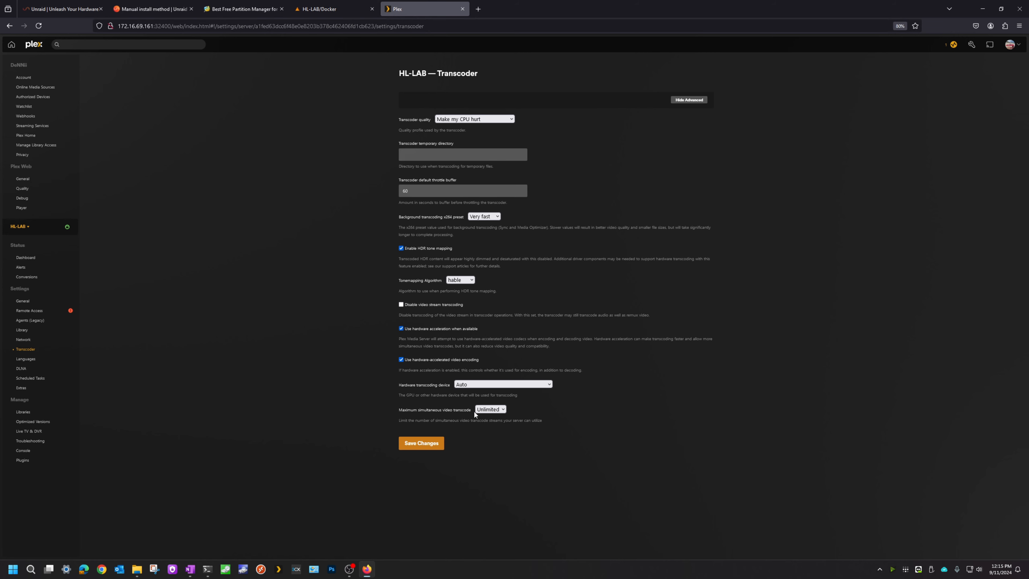
- Set the maximum simultaneous video transcode to 3 and the background transcoding x264 preset to Fast
left_click(488, 410)
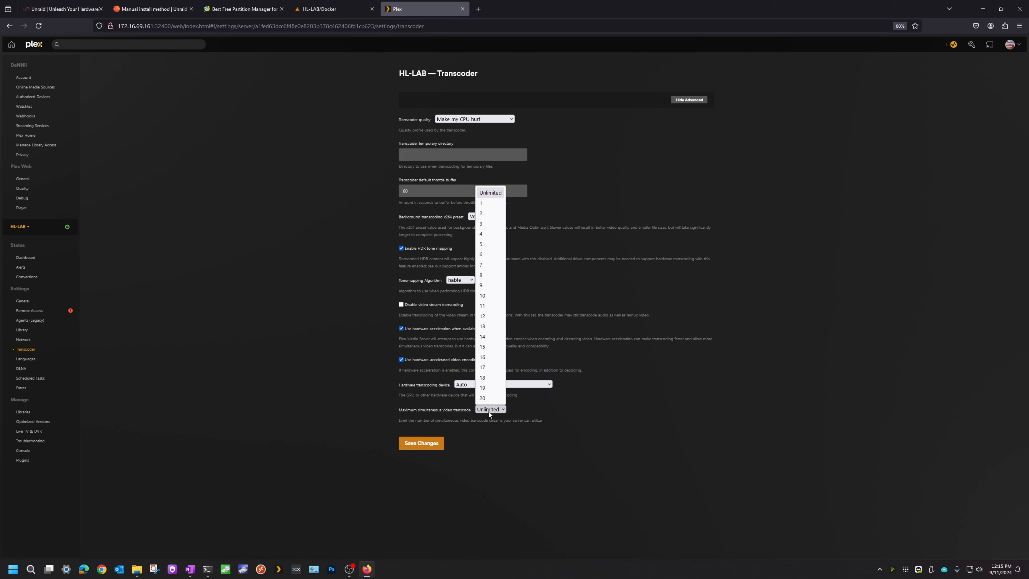
left_click(486, 224)
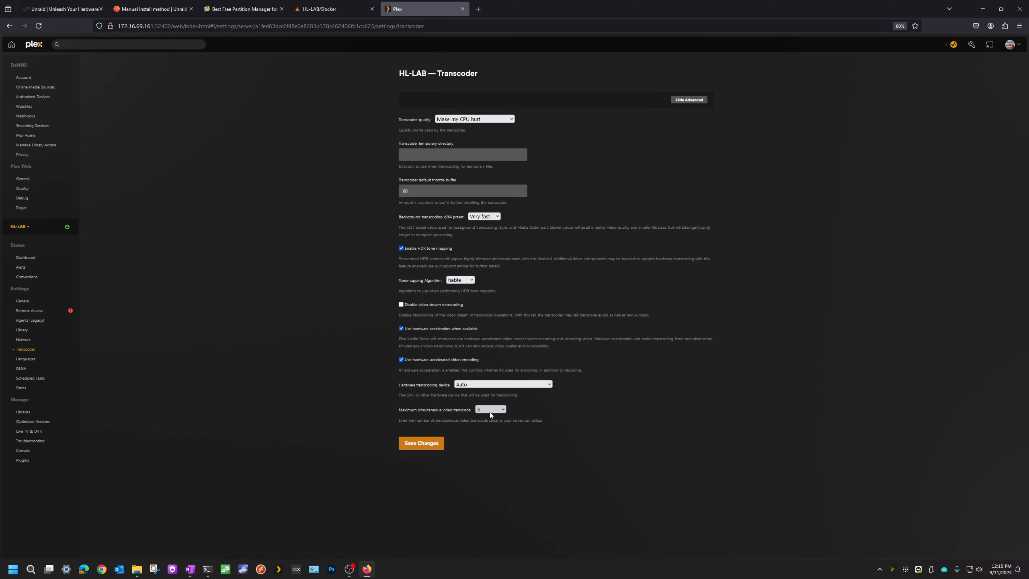
left_click(484, 217)
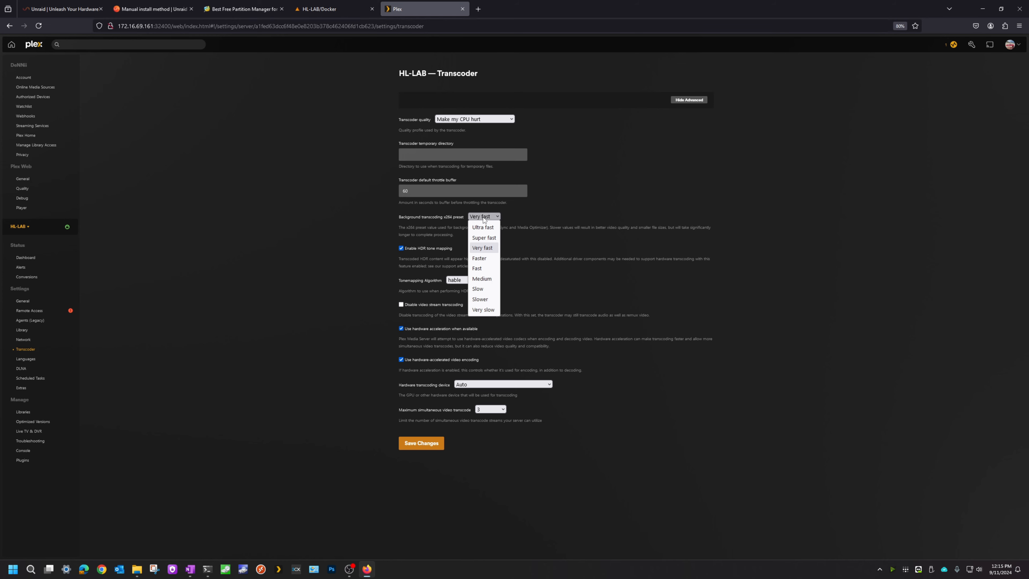
left_click(481, 269)
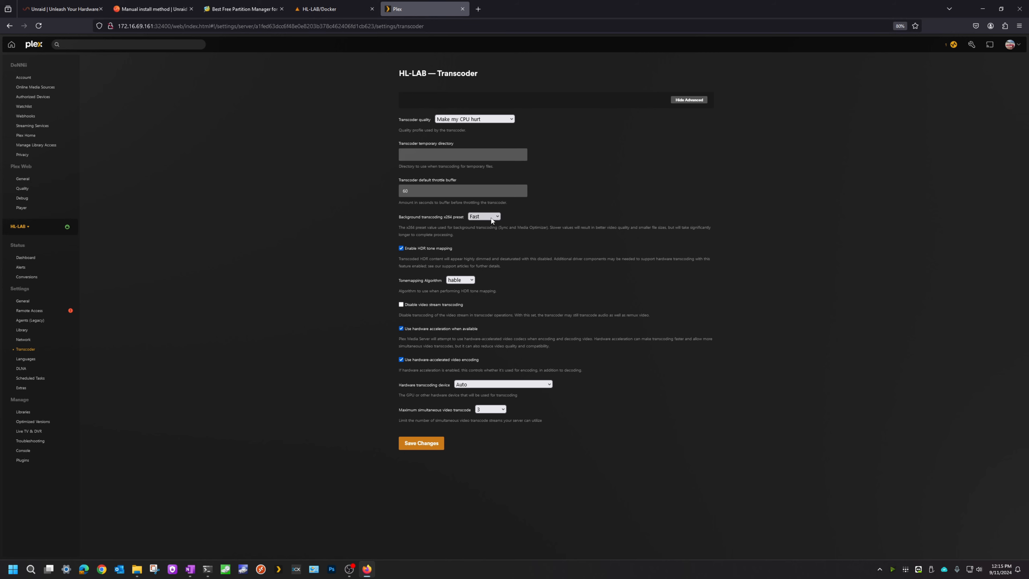
- Return the maximum simultaneous video transcode to Unlimited, keeping Fast as the background transcoding x264 preset
left_click(475, 218)
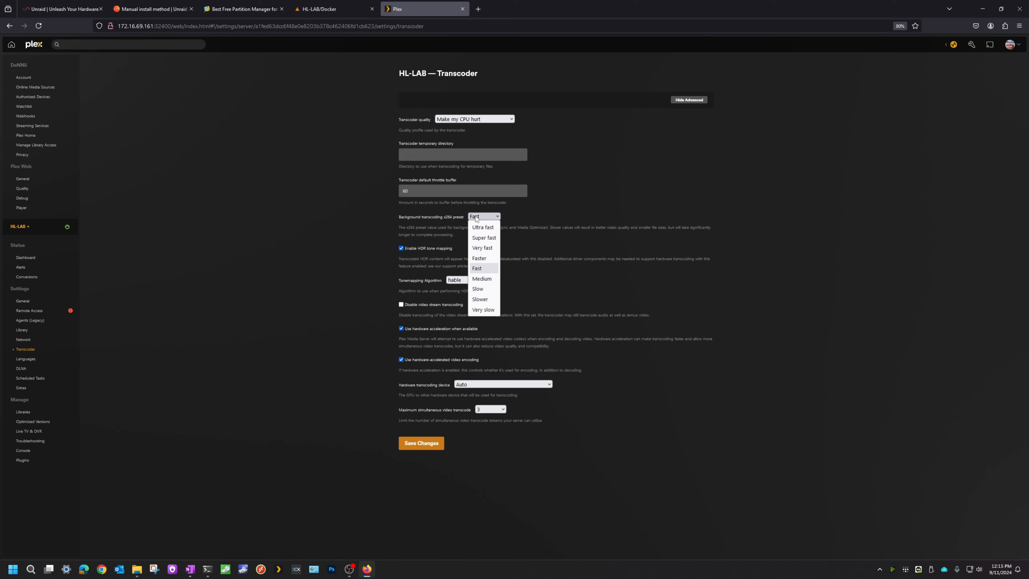
left_click(480, 410)
left_click(489, 193)
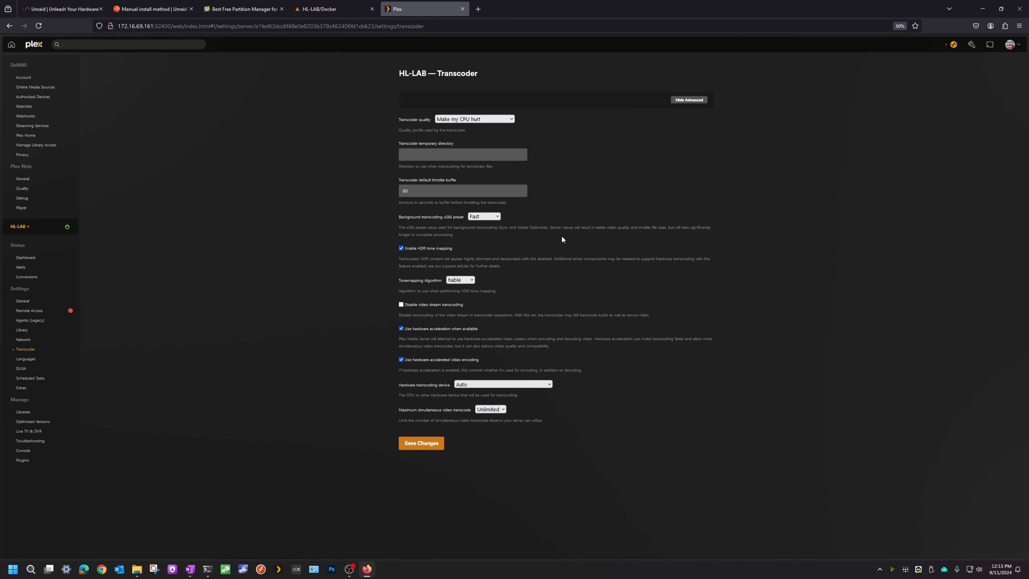
left_click(488, 215)
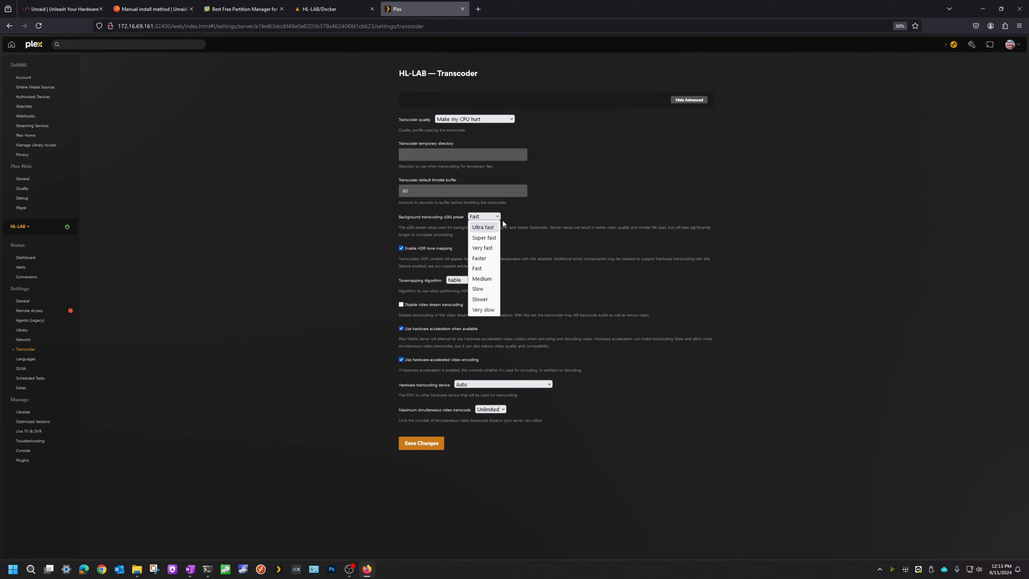
left_click(495, 268)
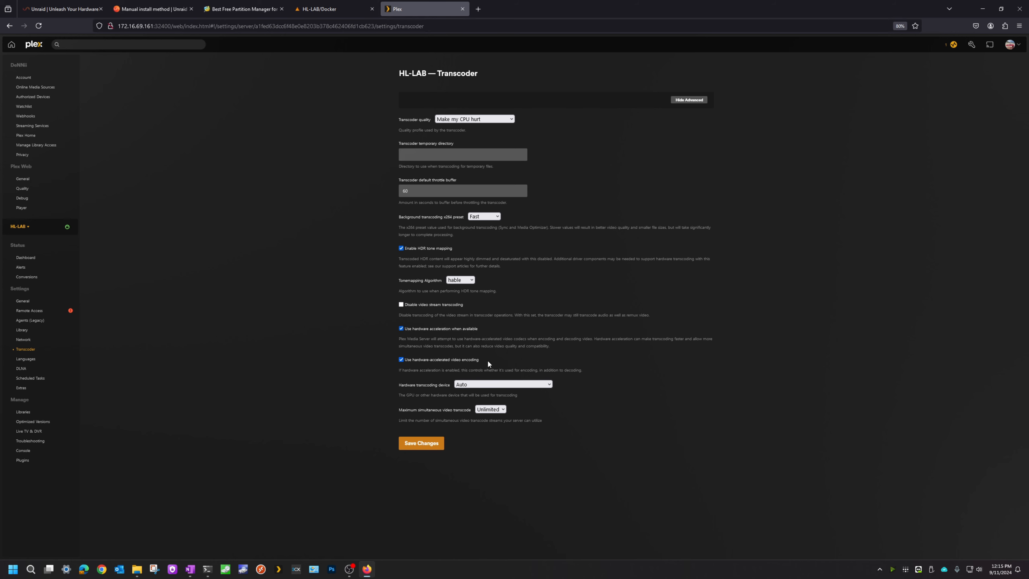
- Review the hardware-accelerated video encoding option, then check the processor and GPU readings on the Unraid dashboard
left_click_drag(416, 361, 405, 362)
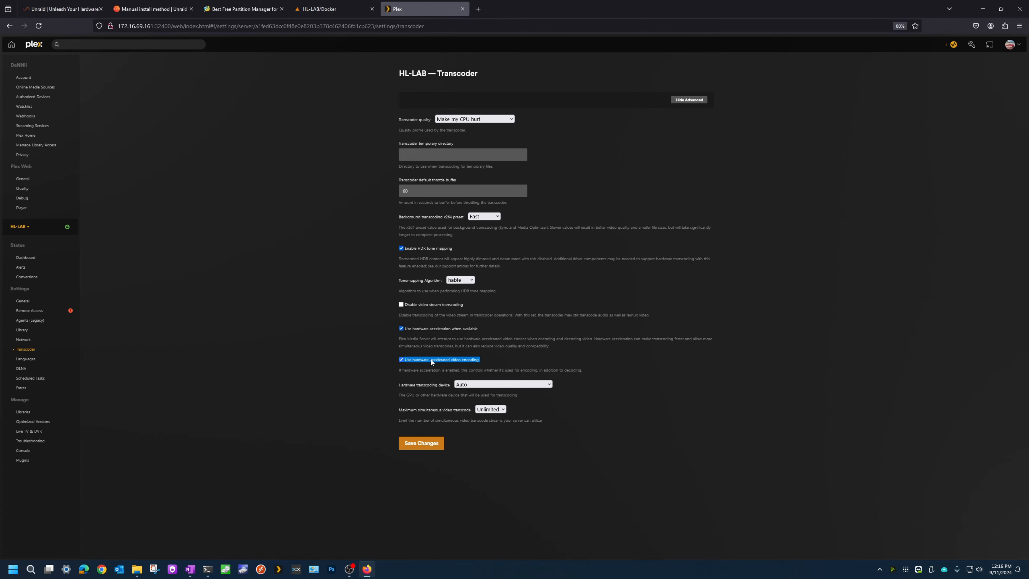
left_click(335, 10)
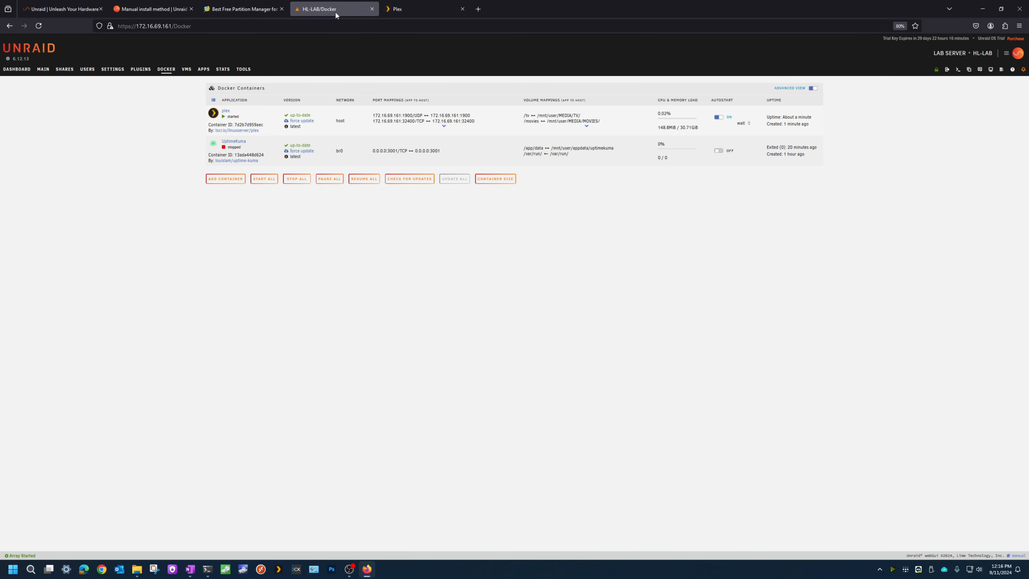
left_click(17, 69)
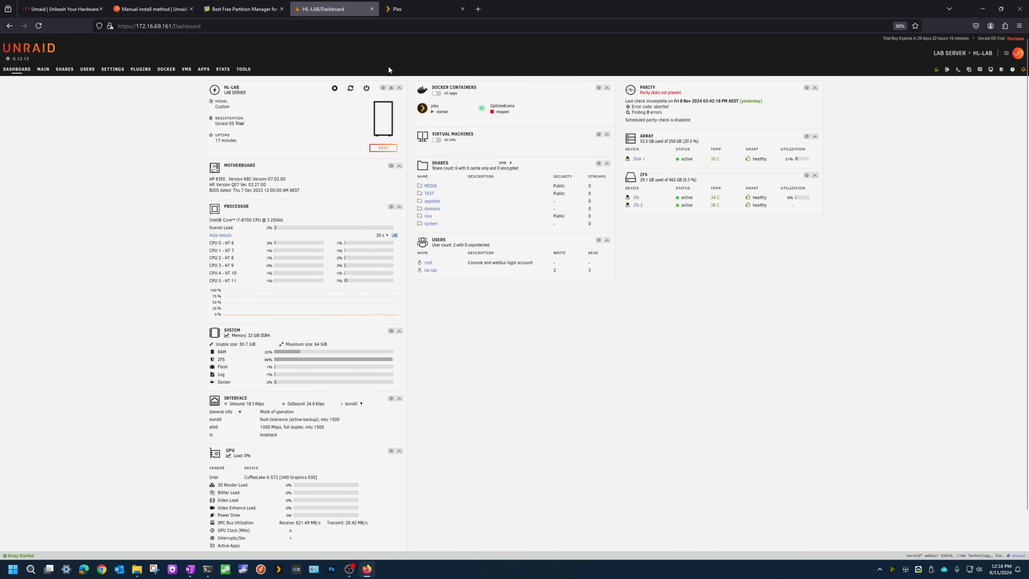
- Set Plex's hardware transcoding device to CoffeeLake-S GT2 [UHD Graphics 630] and save the transcoder changes
left_click(425, 14)
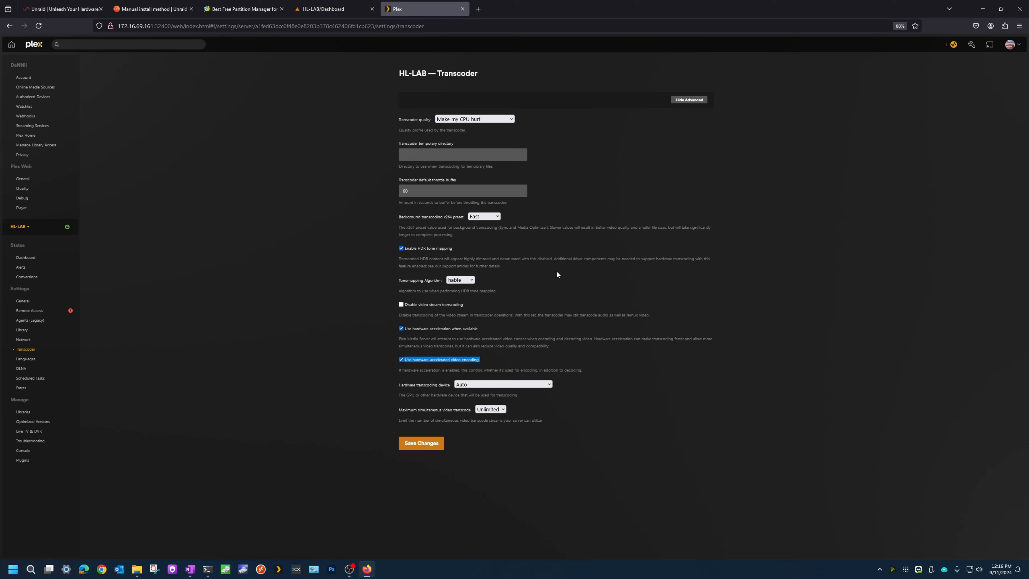
left_click(464, 387)
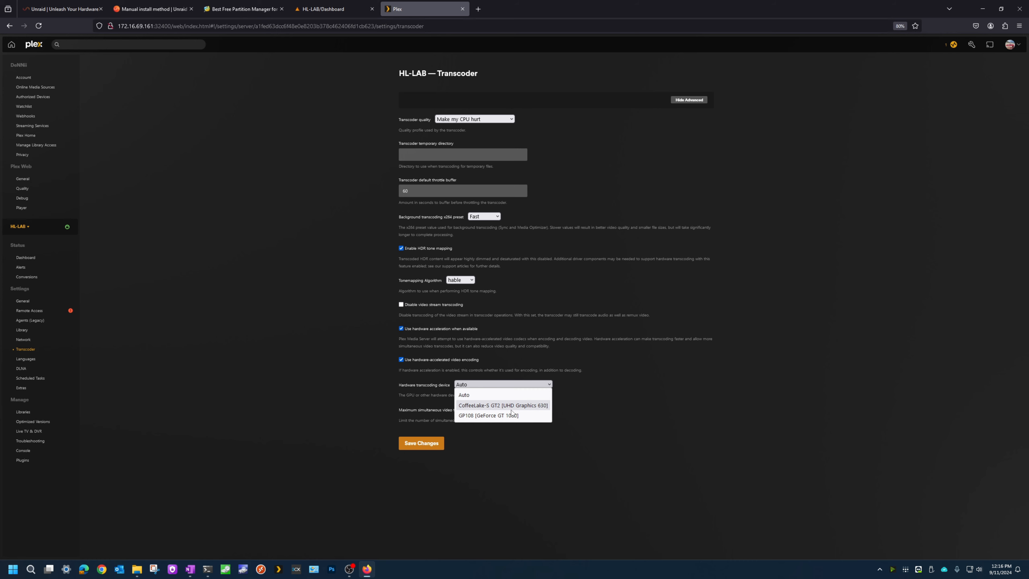
left_click(541, 406)
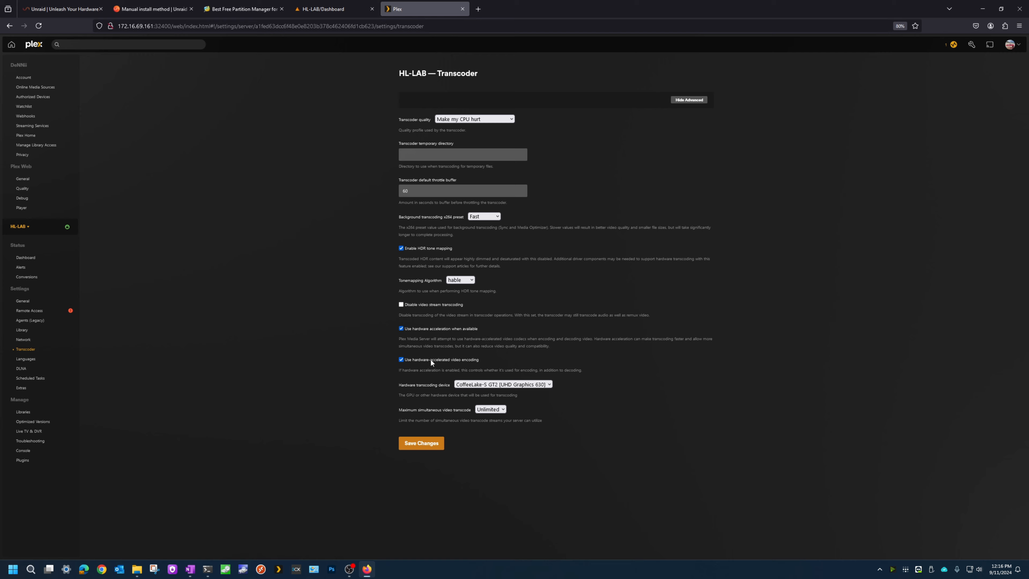
left_click(418, 446)
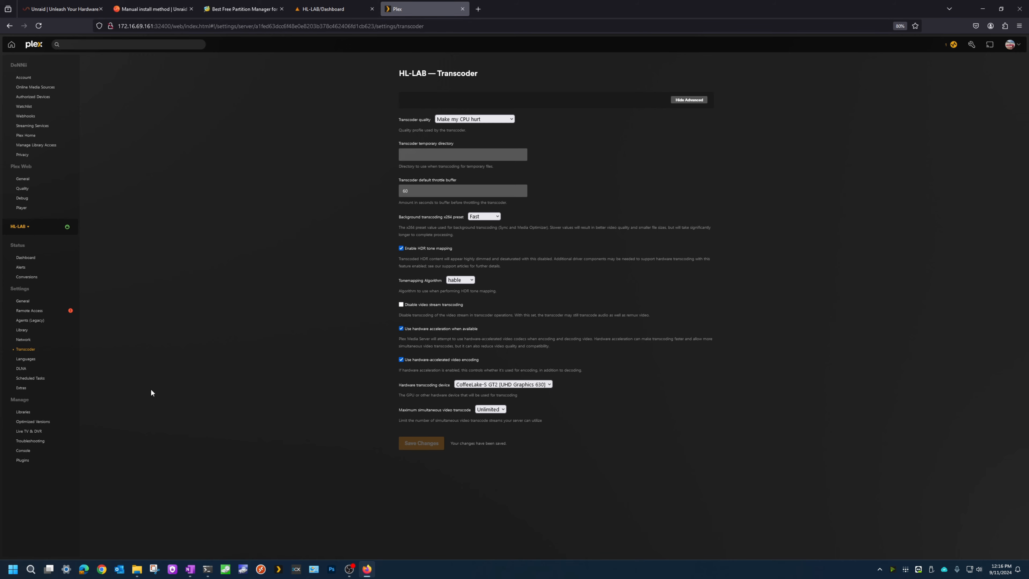
- Play Avatar from the HL-LAB Movies library and show the quality options in its playback settings
left_click(11, 45)
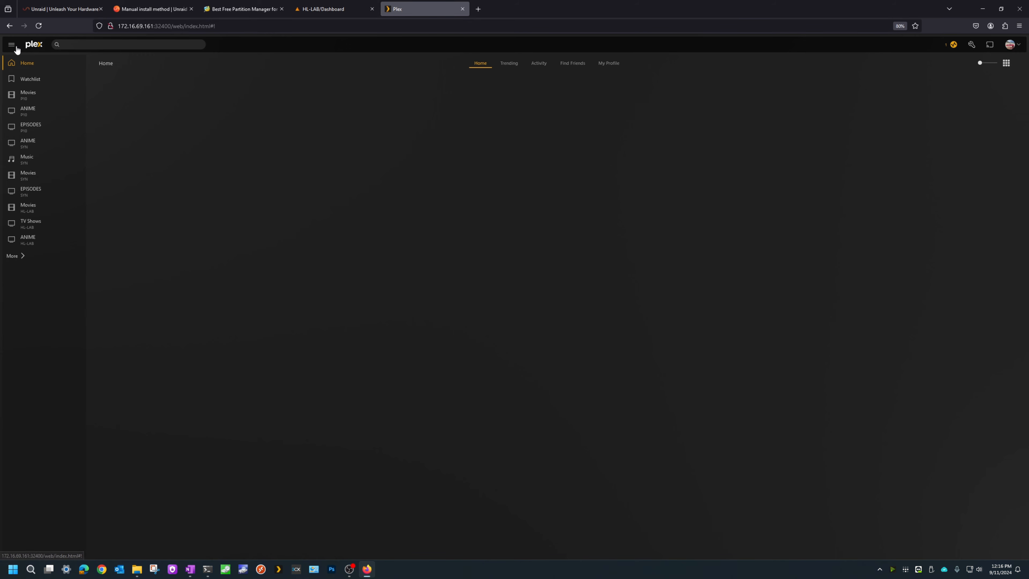
left_click(31, 223)
left_click(28, 206)
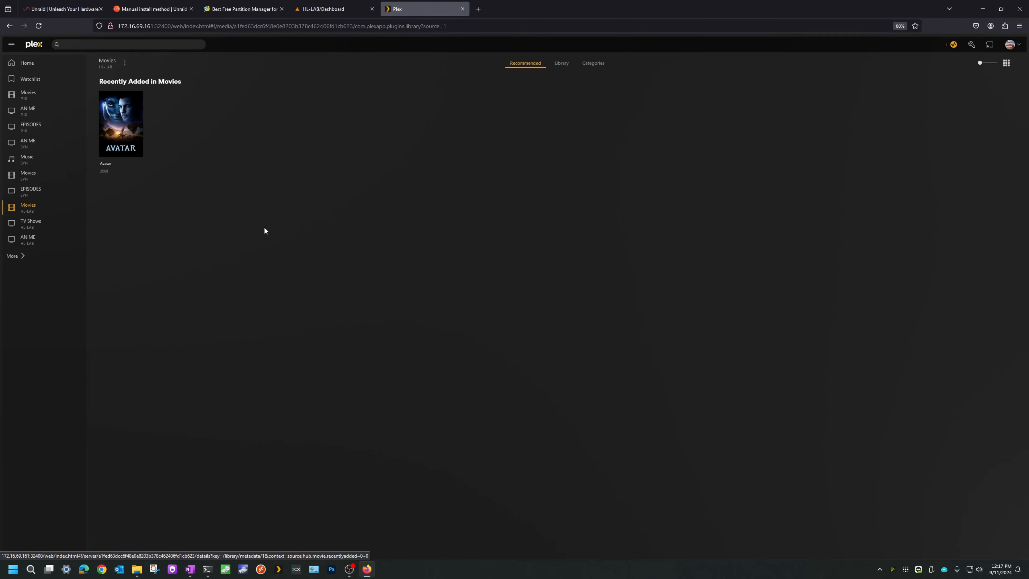
left_click(142, 154)
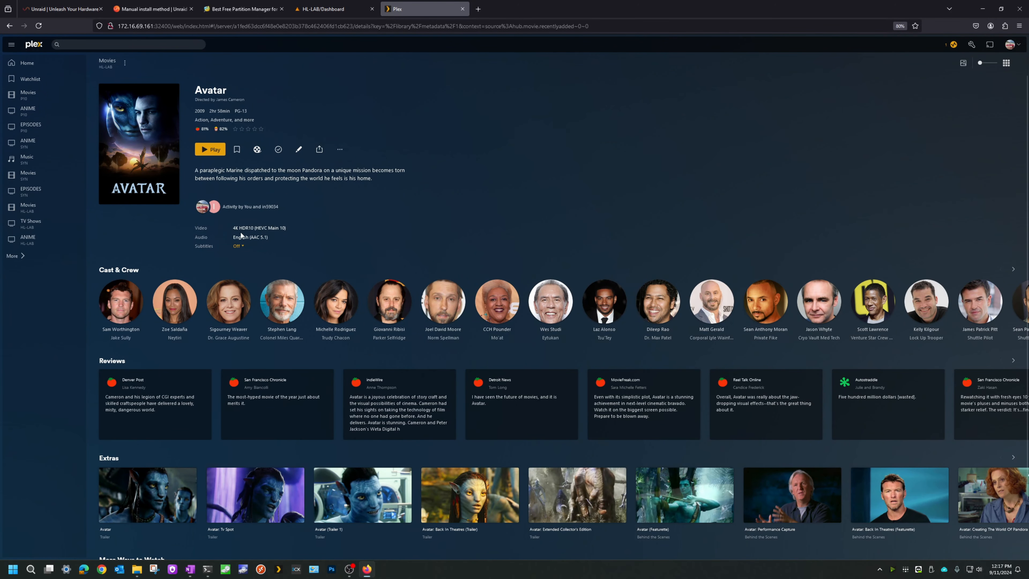
left_click_drag(232, 228, 271, 229)
left_click(213, 151)
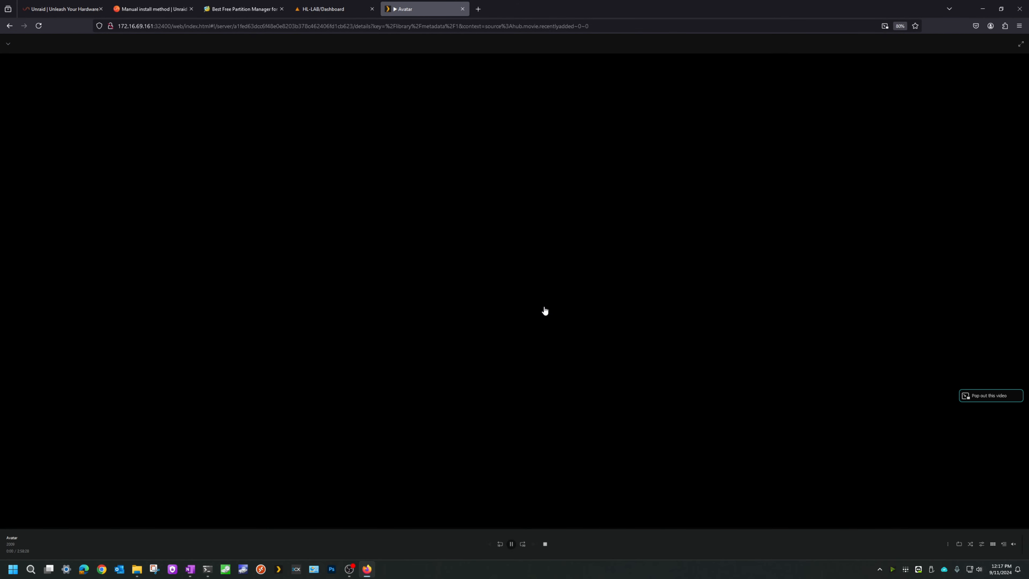
left_click(981, 544)
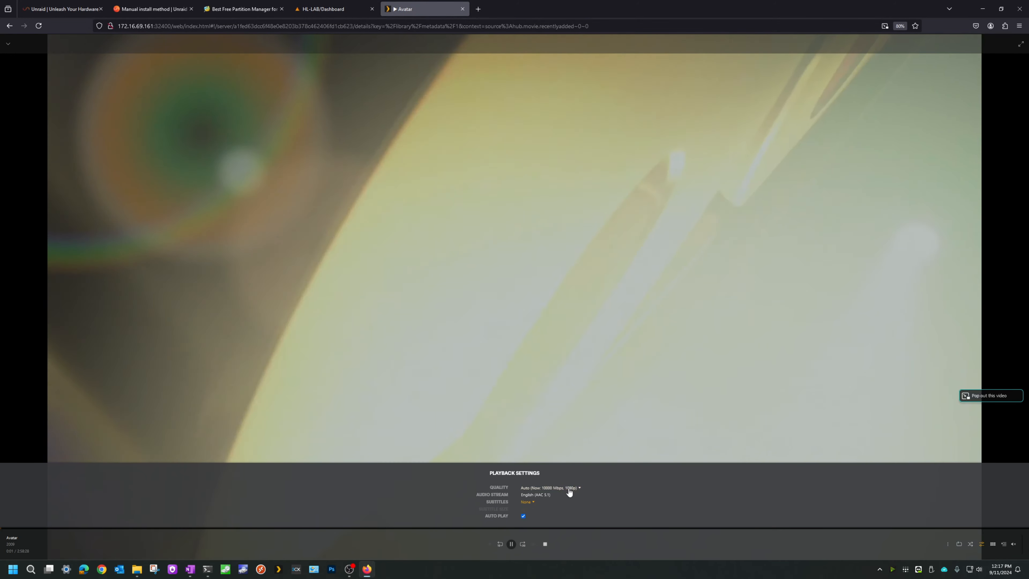
left_click(565, 489)
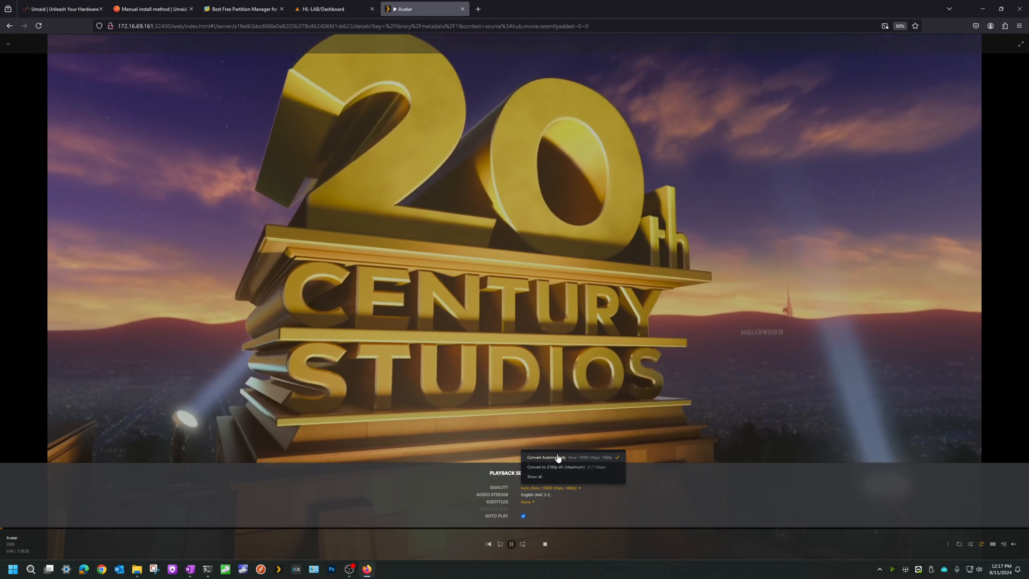
- Check the processor and GPU load on the Unraid dashboard while Avatar is playing
left_click(337, 6)
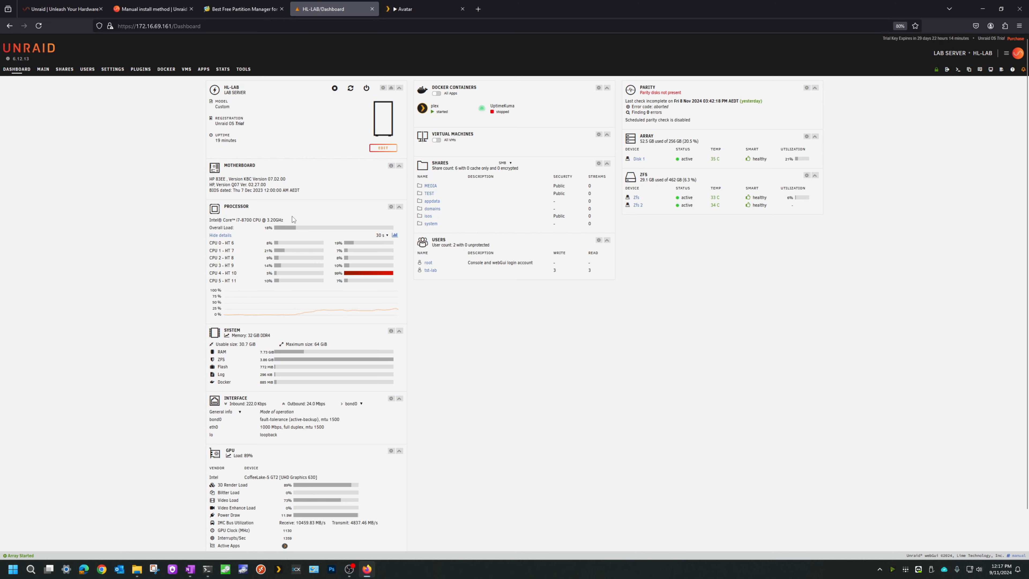
scroll(159, 395, "down", 2)
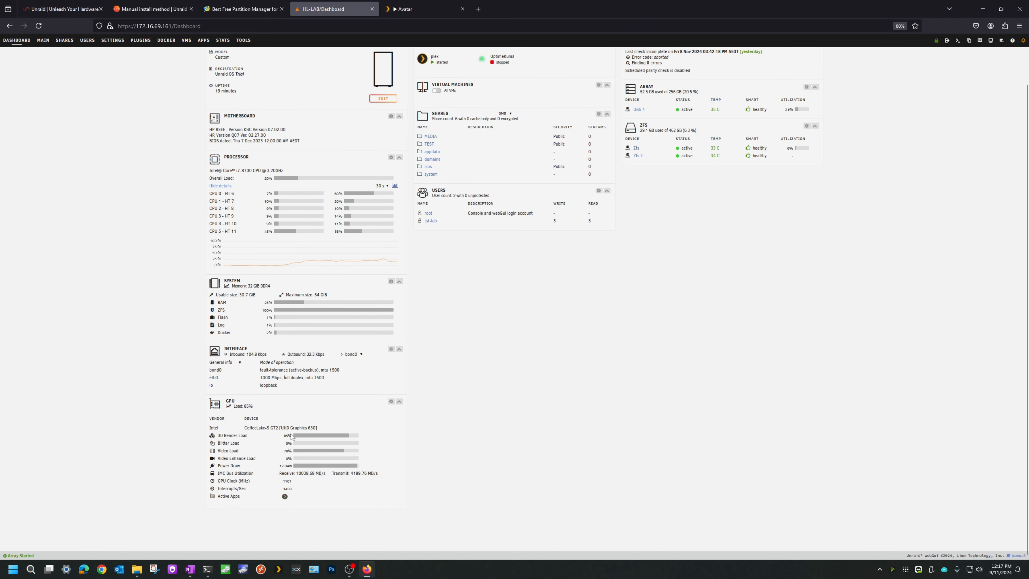
mouse_move(284, 435)
left_mouse_down()
mouse_move(251, 448)
mouse_move(283, 473)
mouse_move(385, 479)
left_mouse_up()
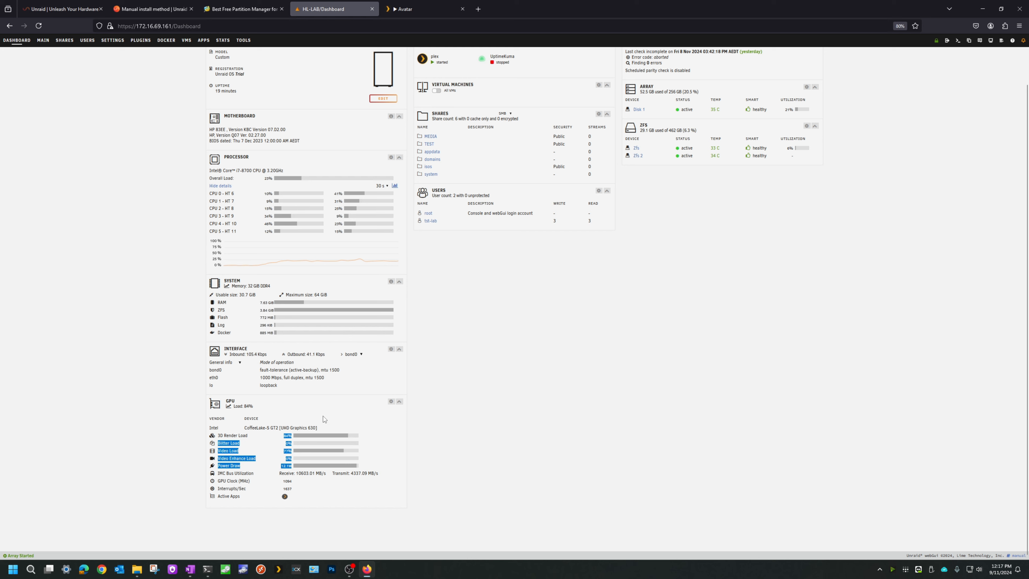
left_click(550, 392)
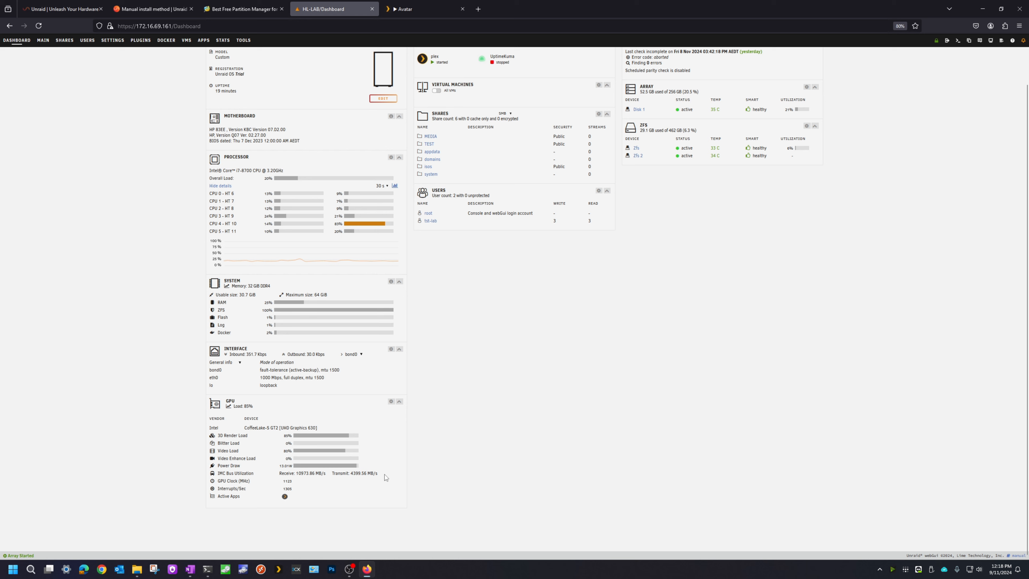
- Switch to Chrome, check the playback settings of its Avatar stream, and move that window out of the way
mouse_move(368, 564)
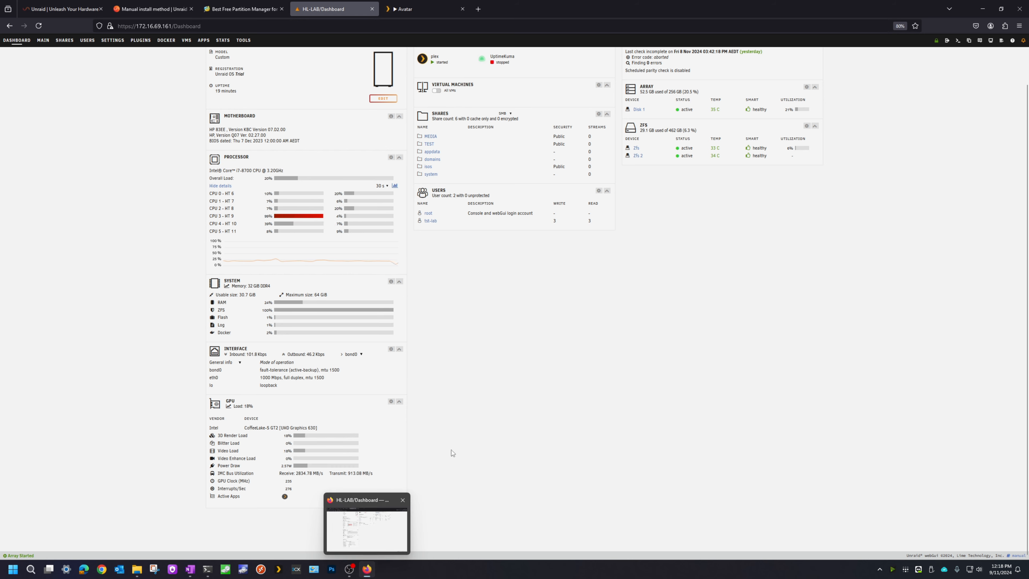
left_click(102, 569)
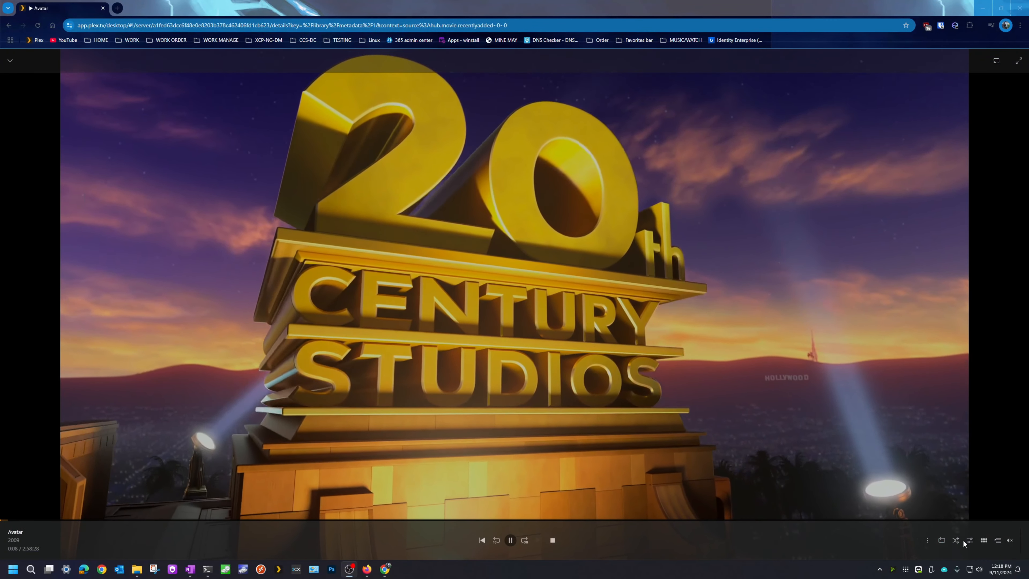
left_click(968, 540)
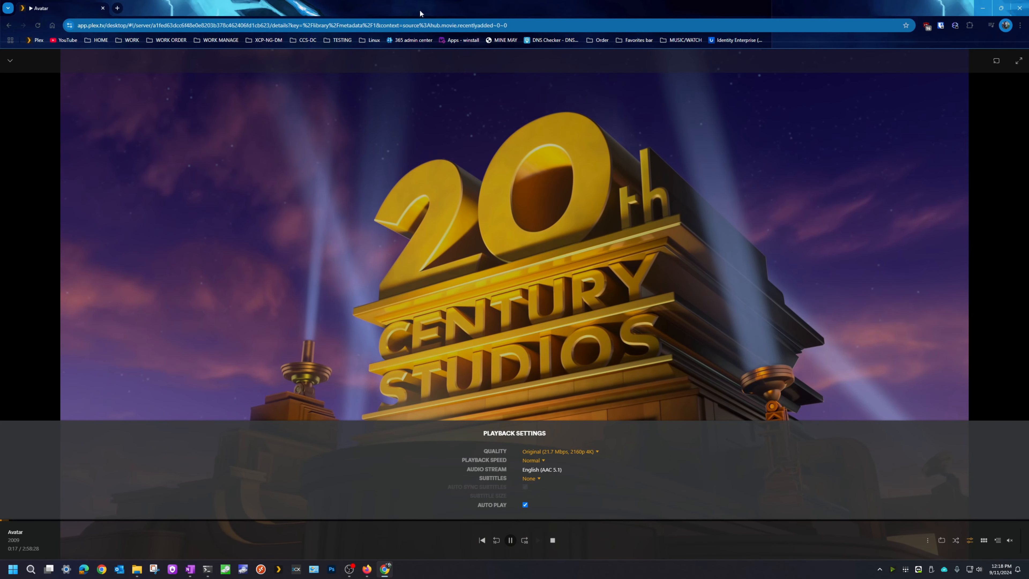
left_click_drag(446, 9, 1028, 154)
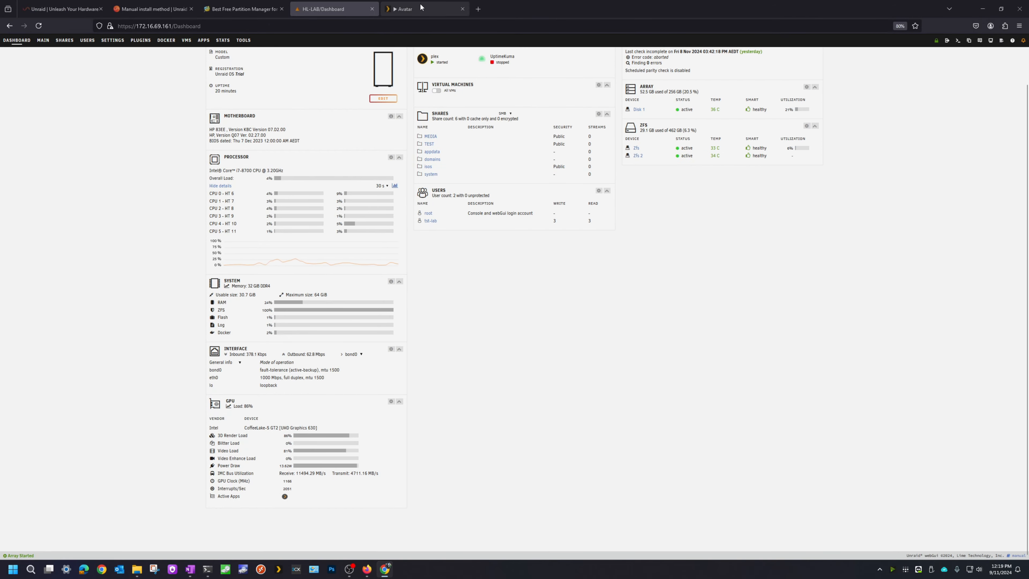
- Open the Plex container's web interface from Unraid and check the playing streams' transcode status on the HL-LAB Dashboard
left_click(405, 9)
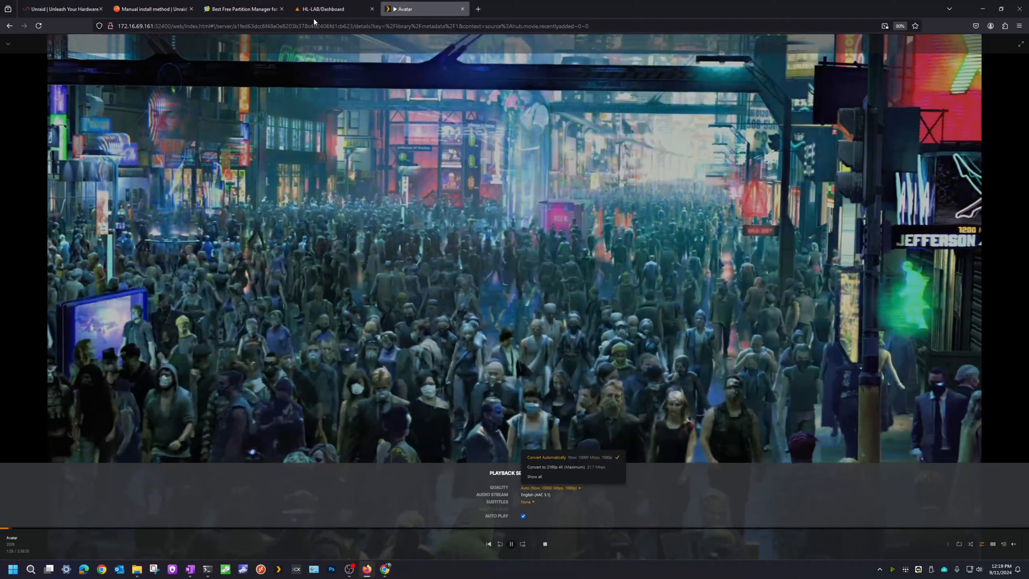
left_click(323, 10)
left_click(422, 92)
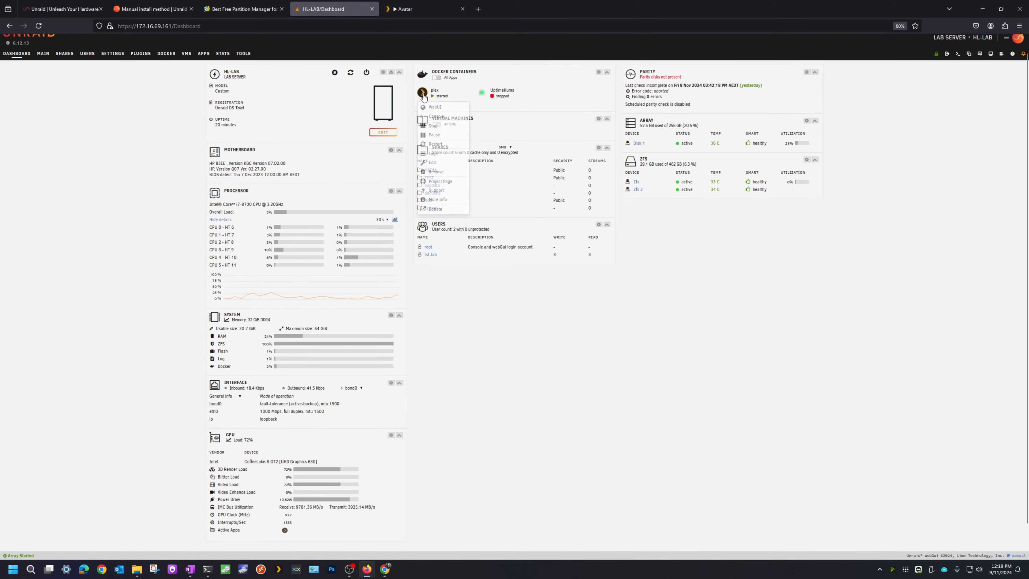
left_click(434, 100)
left_click(972, 46)
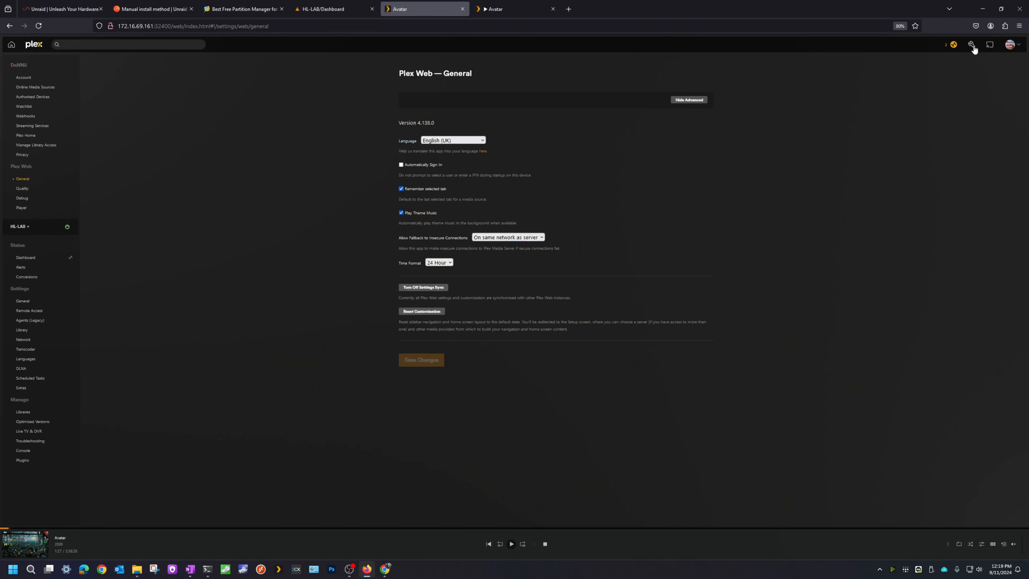
left_click(28, 330)
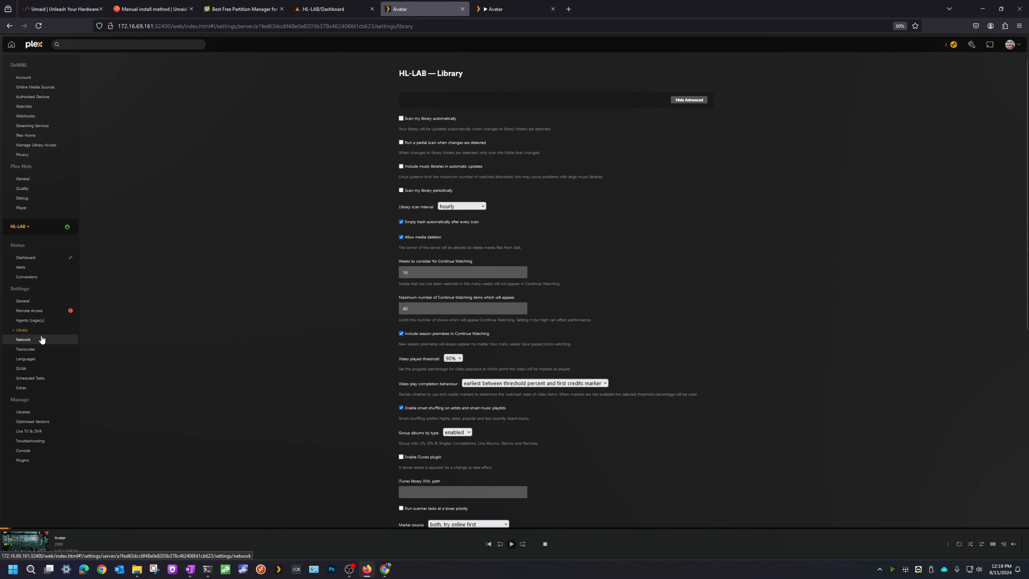
left_click(26, 258)
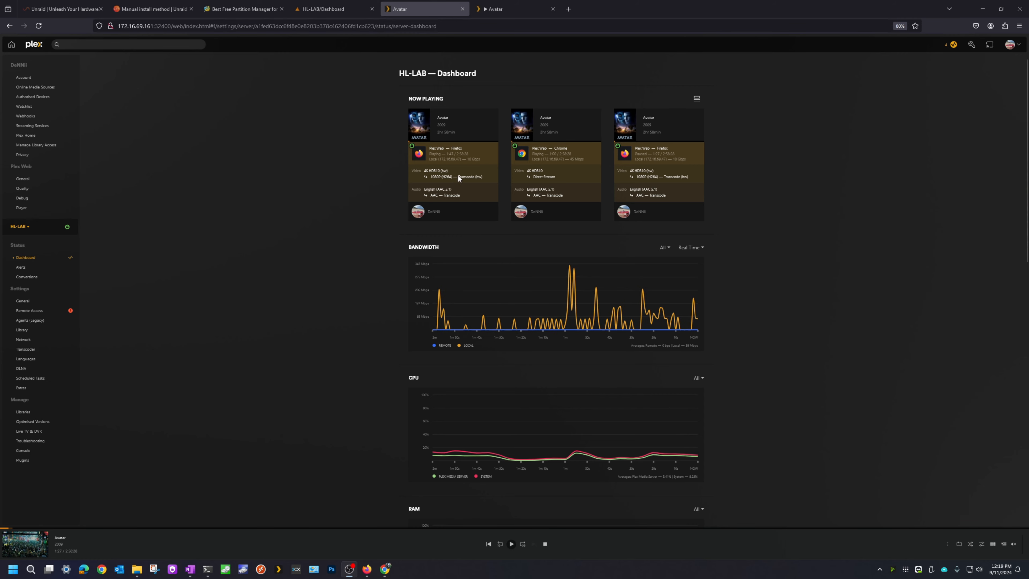
left_click_drag(458, 176, 482, 177)
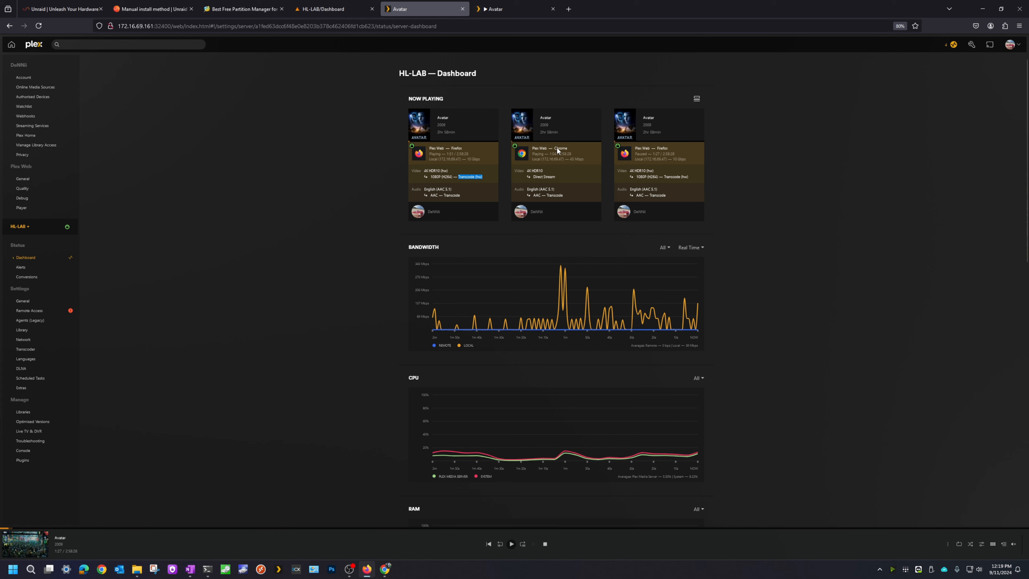
- Note the Chrome stream on the Plex Dashboard and check the processor and GPU load on the Unraid dashboard
left_click_drag(554, 148, 568, 149)
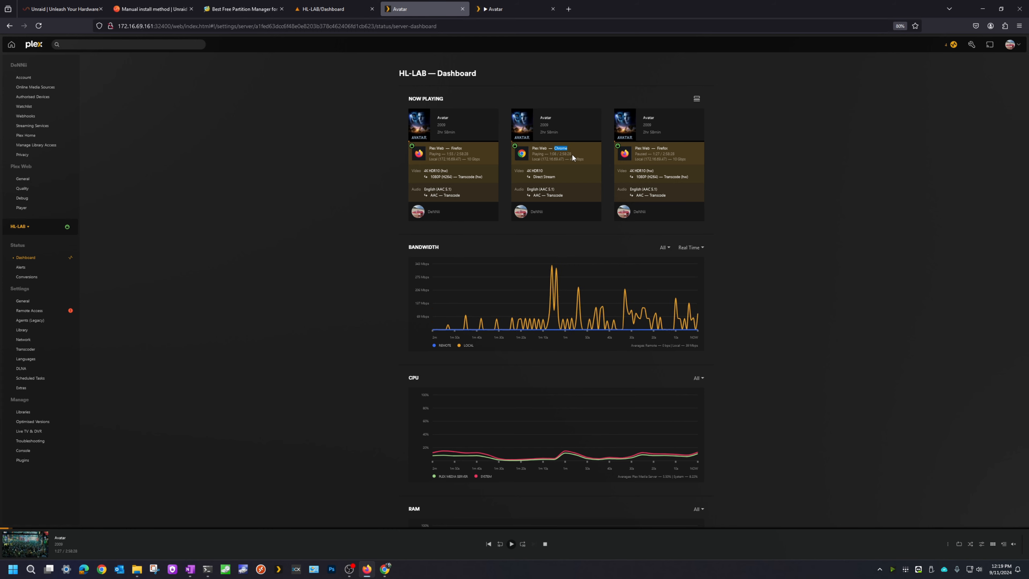
key("alt+Tab")
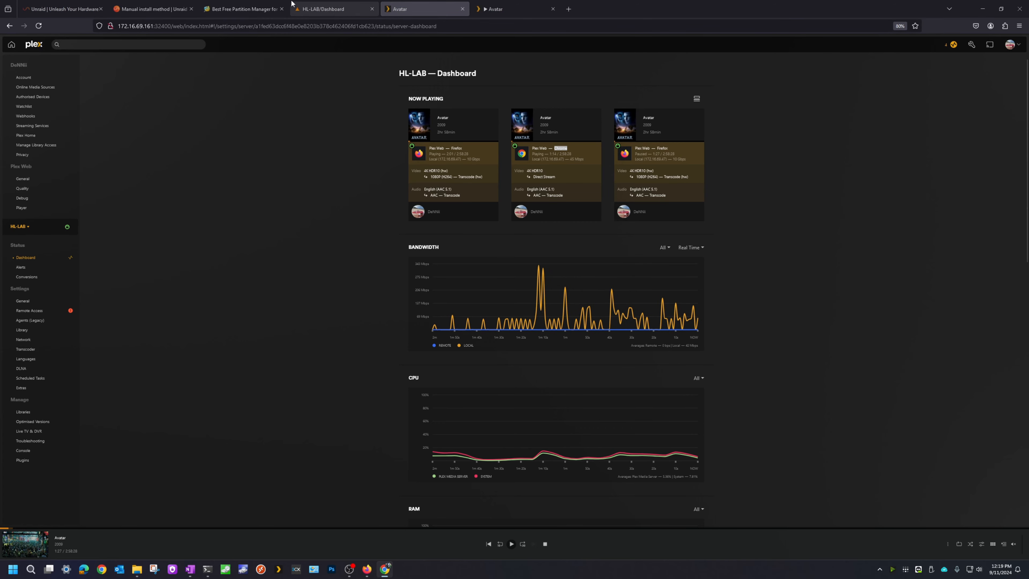
left_click(341, 9)
scroll(284, 203, "up", 1)
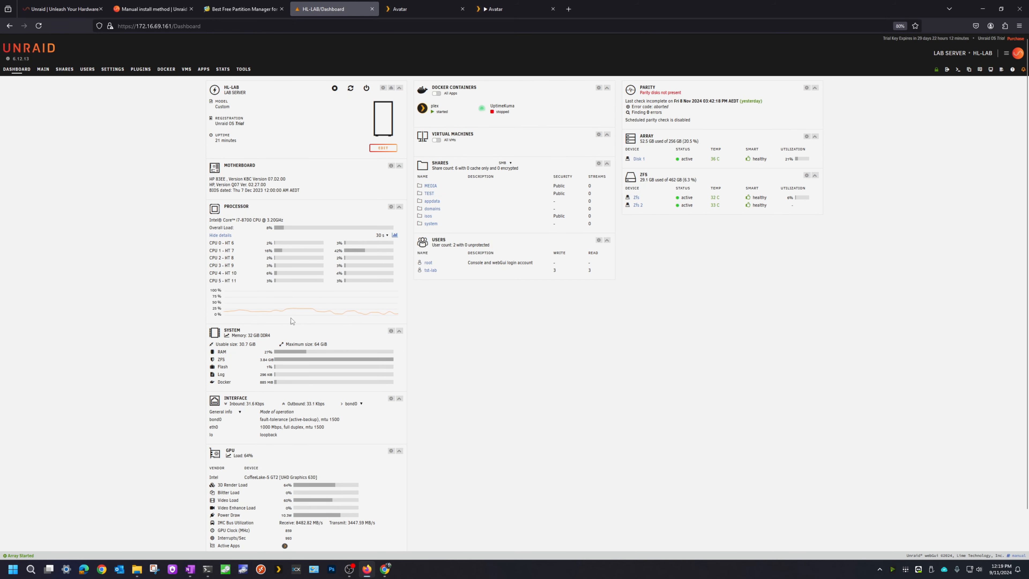
scroll(291, 318, "down", 2)
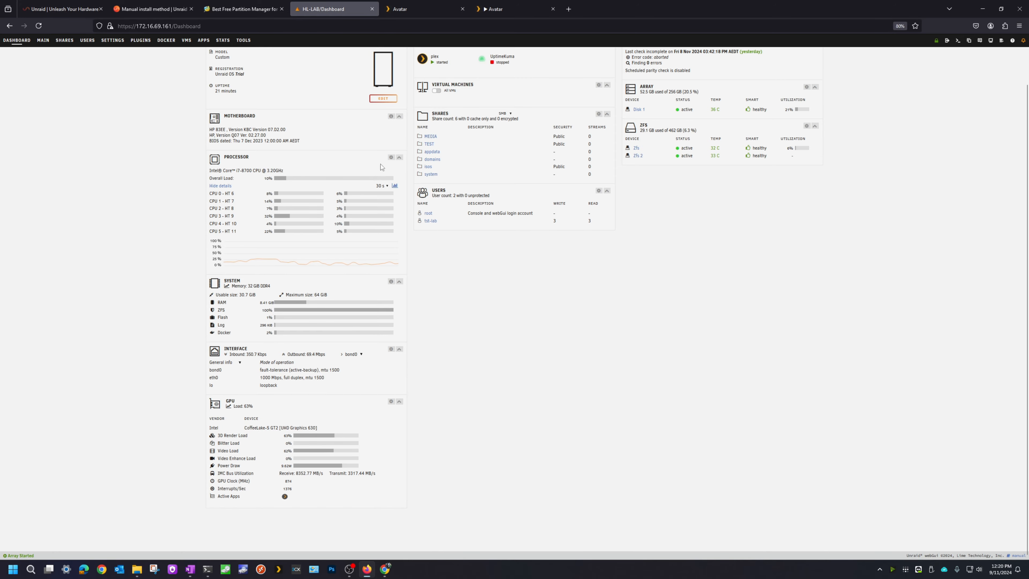
- Check the Chrome stream's video format on the Plex Dashboard and switch that stream to 720p quality
left_click(496, 9)
left_click(421, 11)
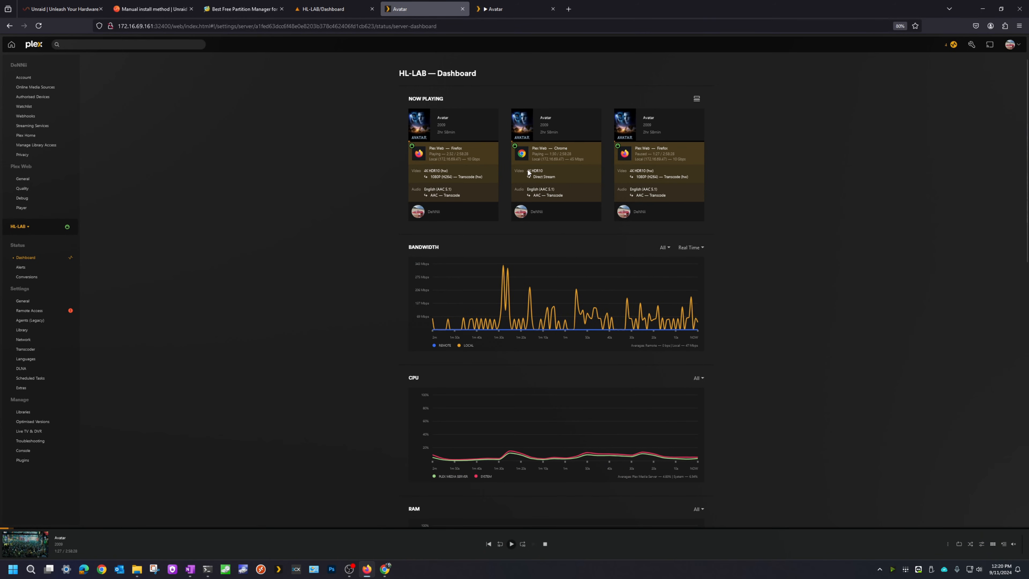
left_click_drag(527, 170, 544, 171)
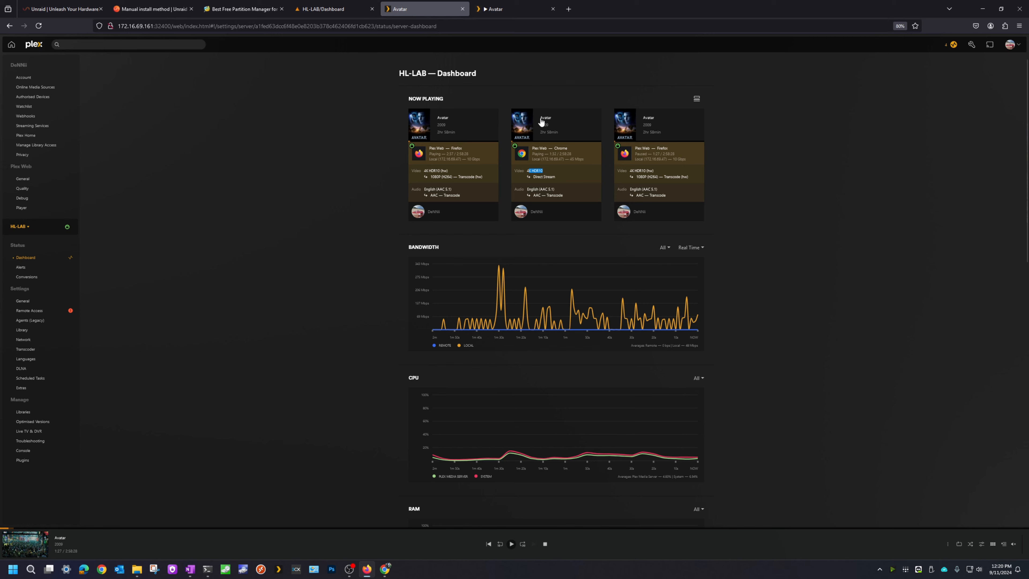
mouse_move(562, 209)
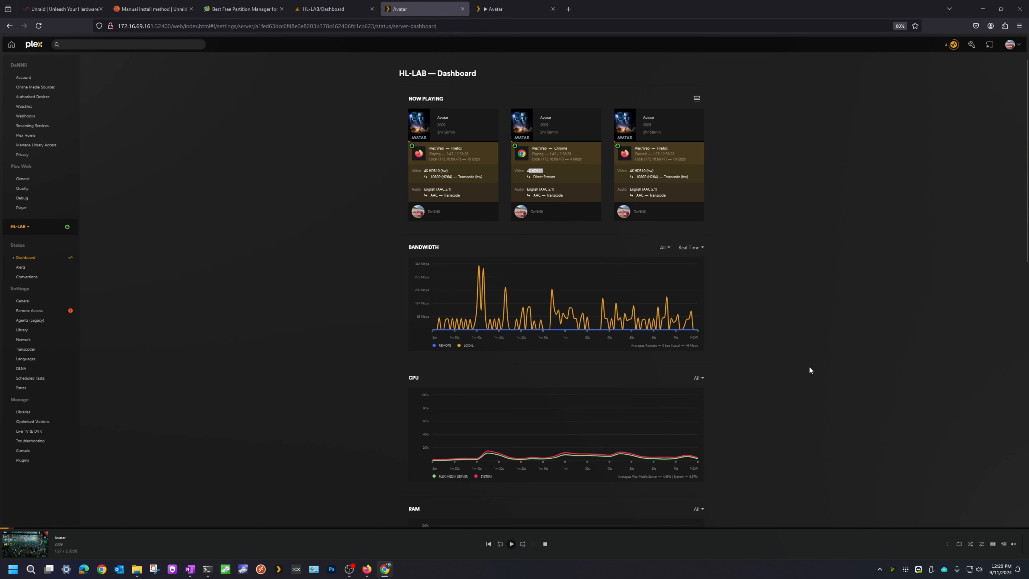
left_click(815, 370)
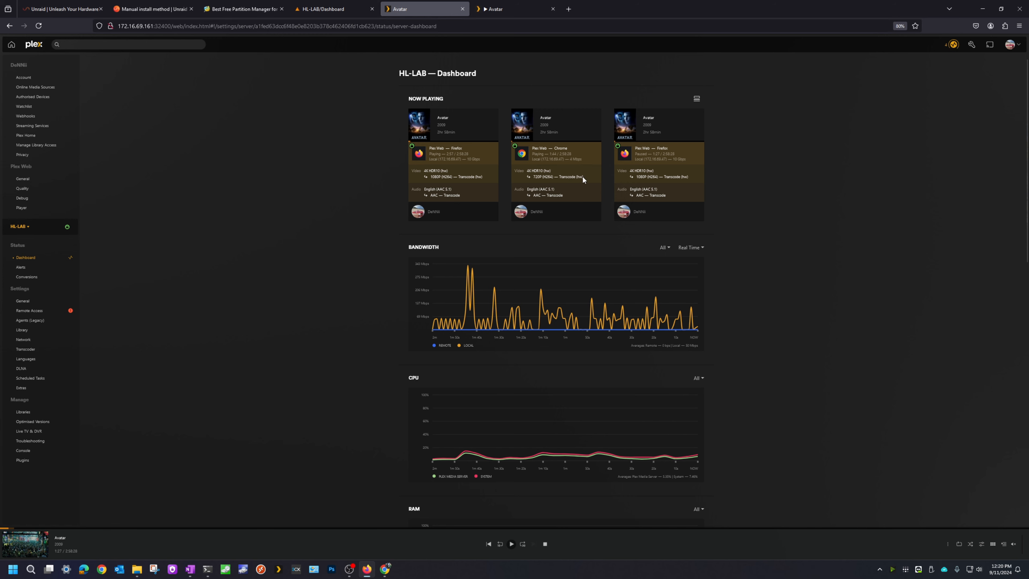
- Review the CPU graph on the Plex Dashboard and compare it with the processor and GPU load in Unraid
scroll(370, 367, "down", 3)
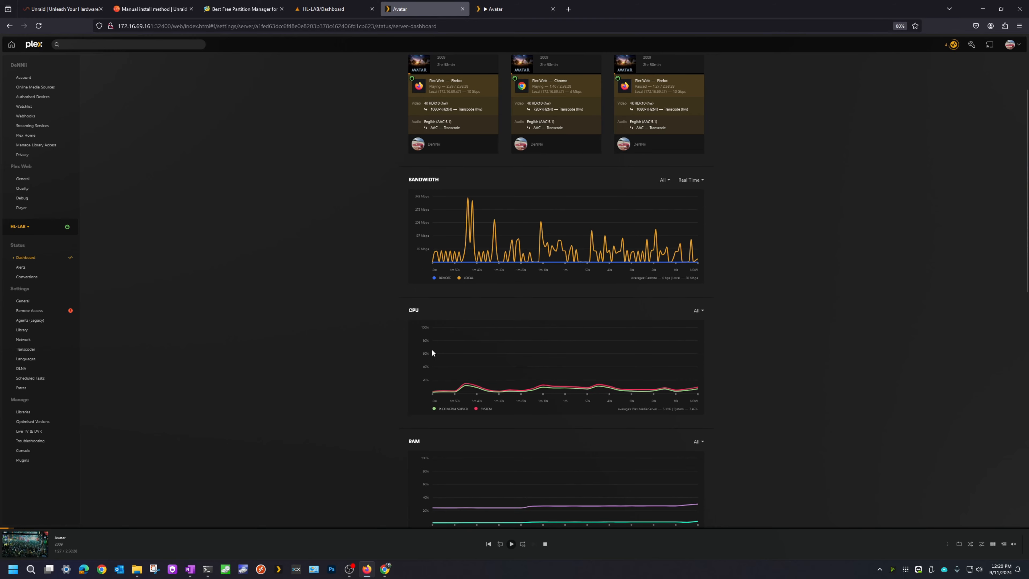
left_click_drag(408, 309, 422, 312)
scroll(475, 438, "down", 4)
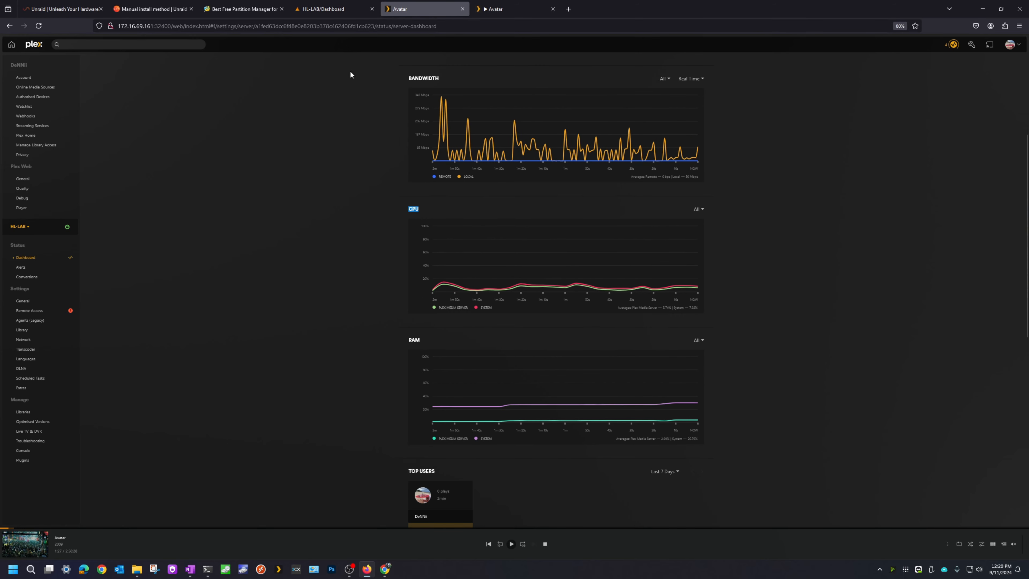
left_click(322, 9)
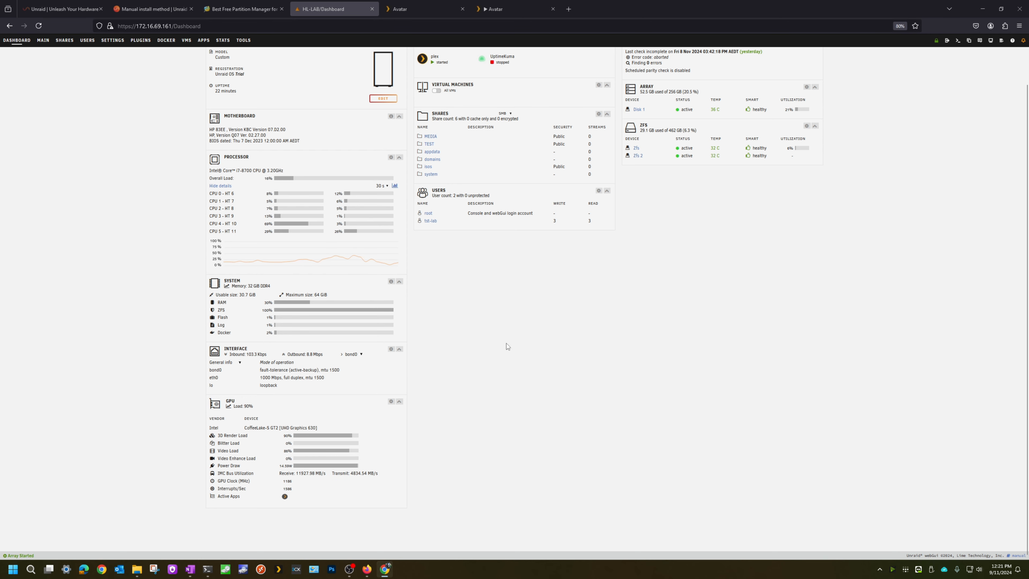
scroll(507, 343, "up", 1)
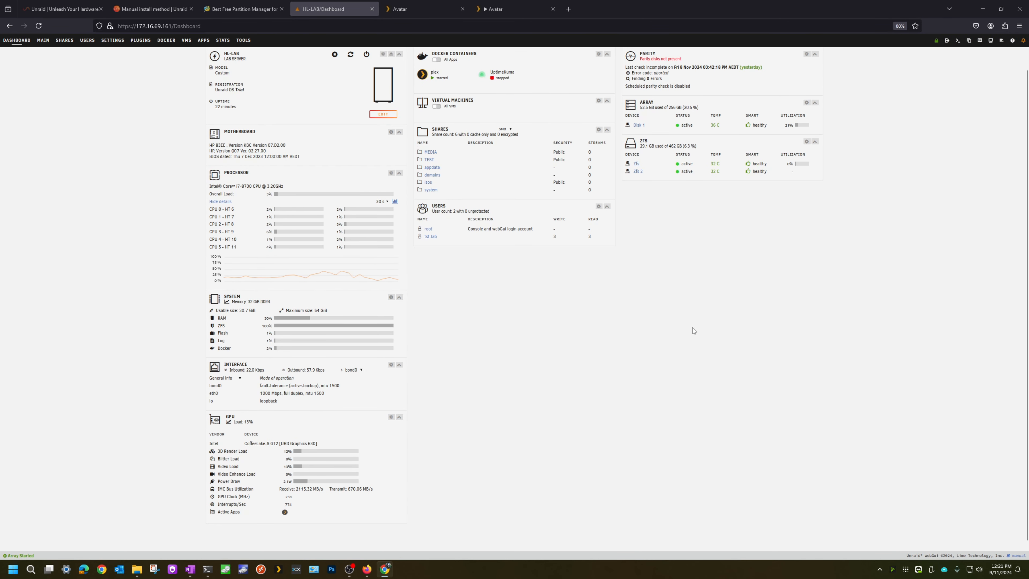
- Check the Firefox Avatar playback and review the Plex Dashboard's now-playing streams, bandwidth and CPU graphs
left_click(519, 7)
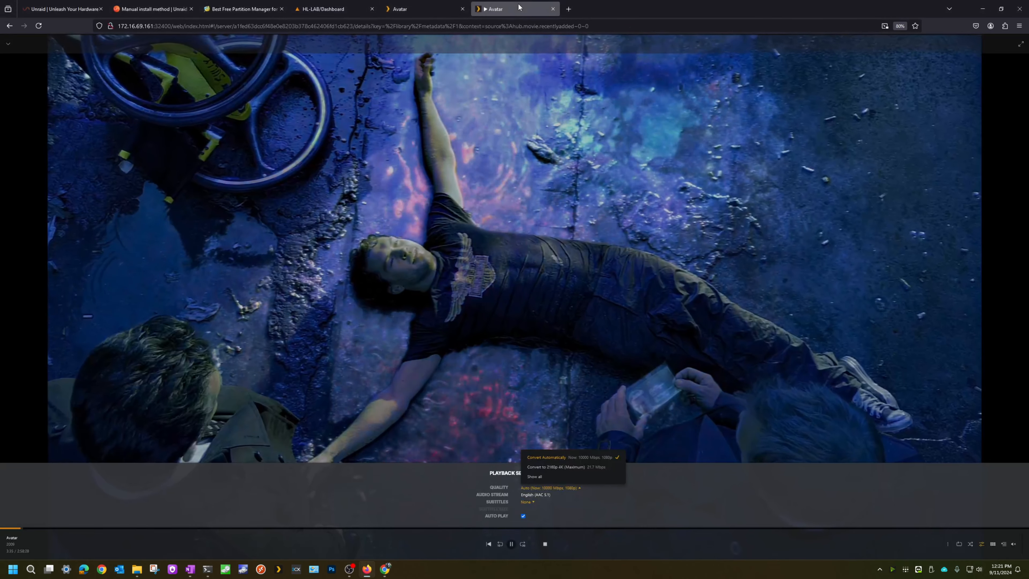
key("ctrl+shift+Tab")
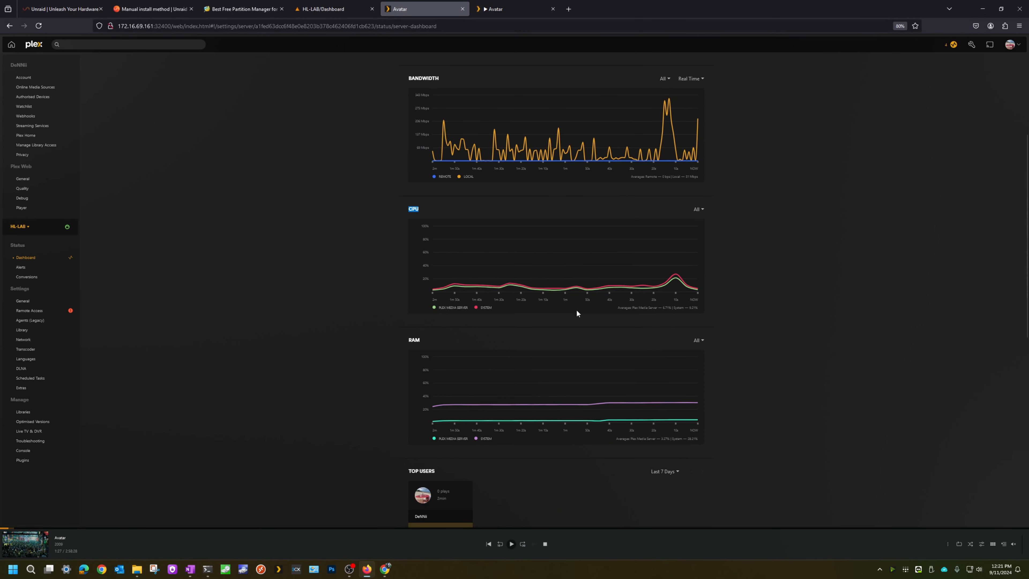
left_click(366, 261)
scroll(356, 274, "up", 4)
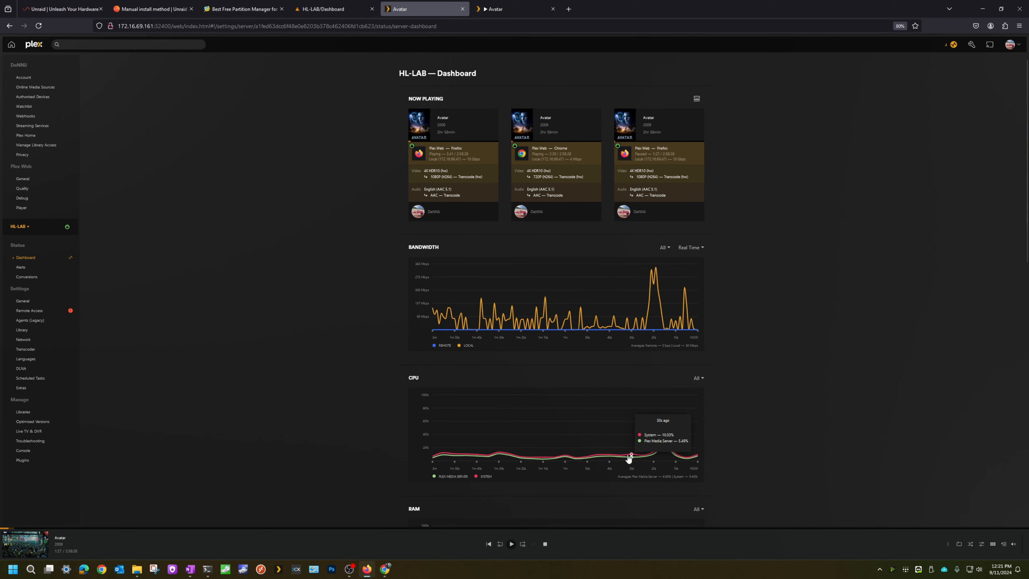
scroll(171, 422, "down", 2)
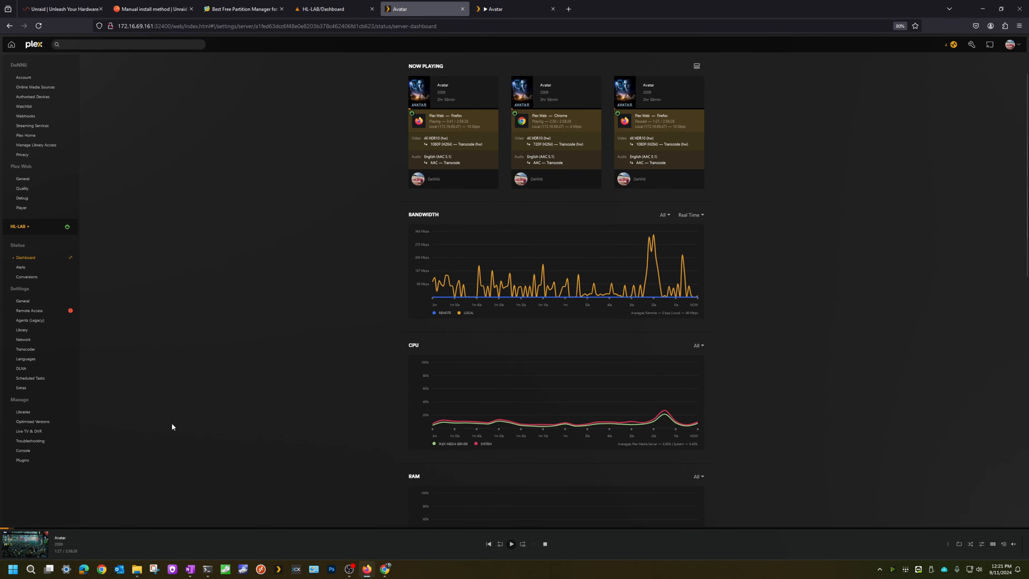
- Open the Plex container's configuration from the Unraid dashboard and show it in advanced view
left_click(320, 9)
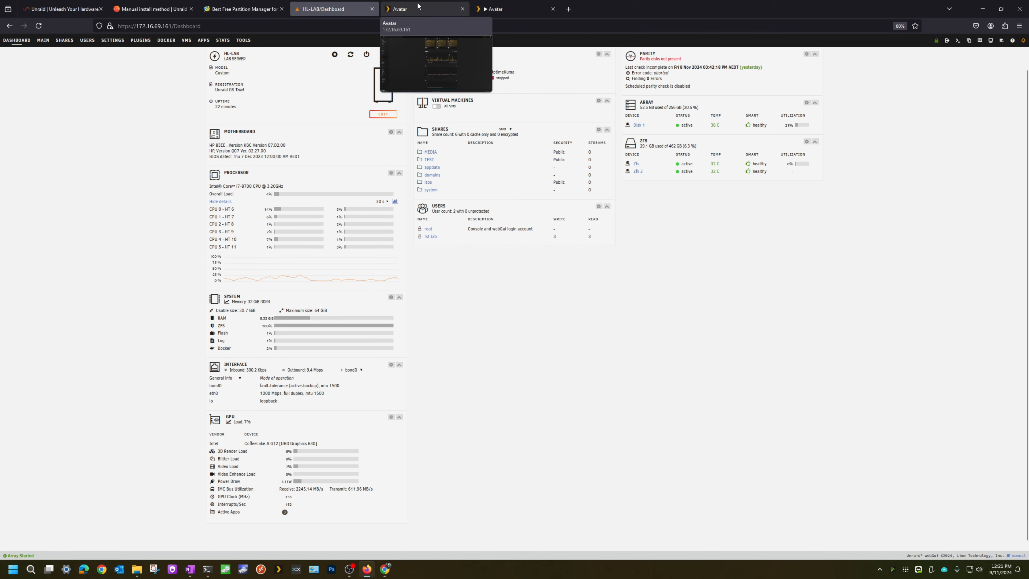
scroll(434, 150, "up", 2)
left_click(421, 108)
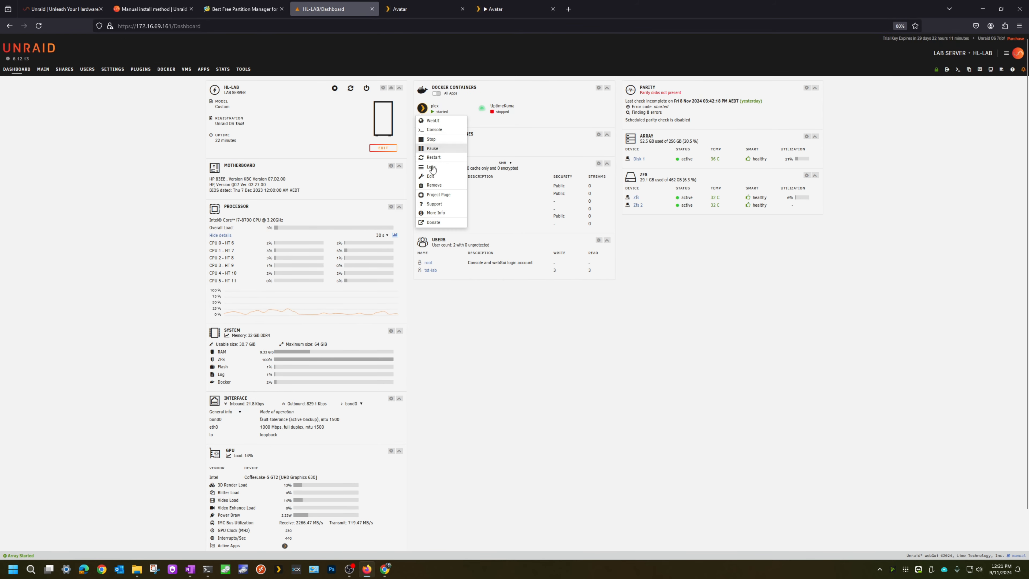
left_click(434, 182)
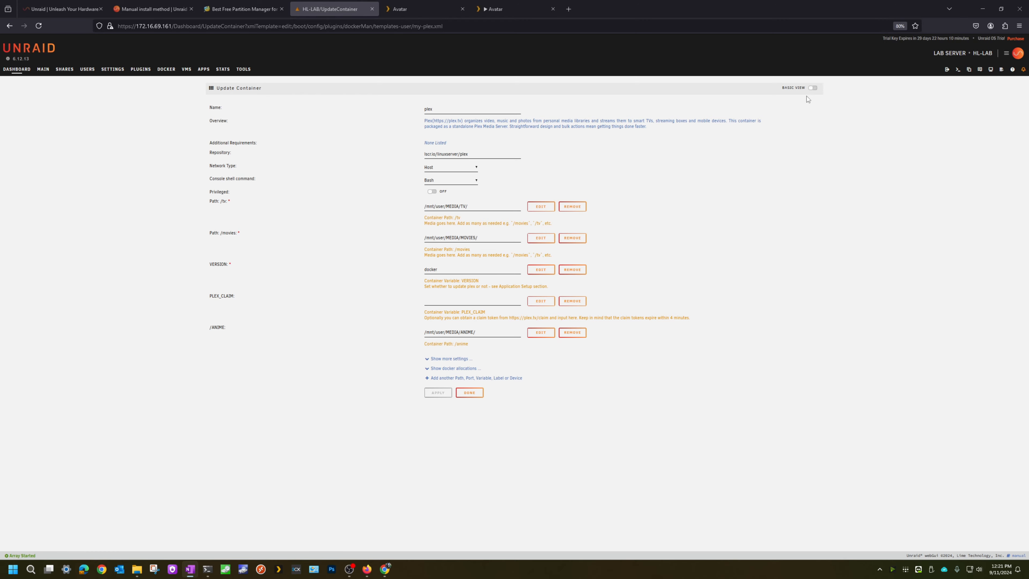
left_click(813, 89)
scroll(729, 352, "down", 1)
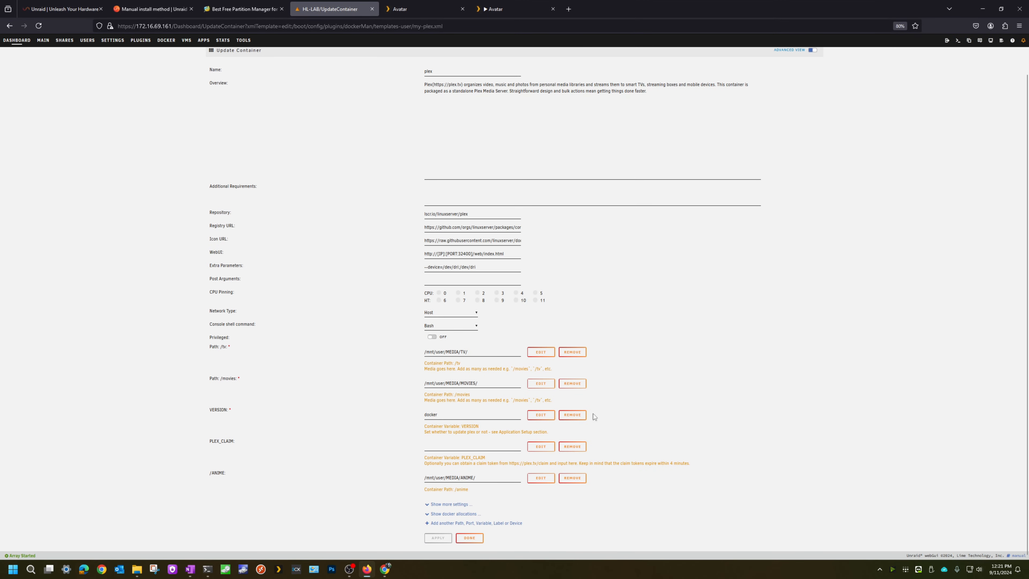
left_click(518, 524)
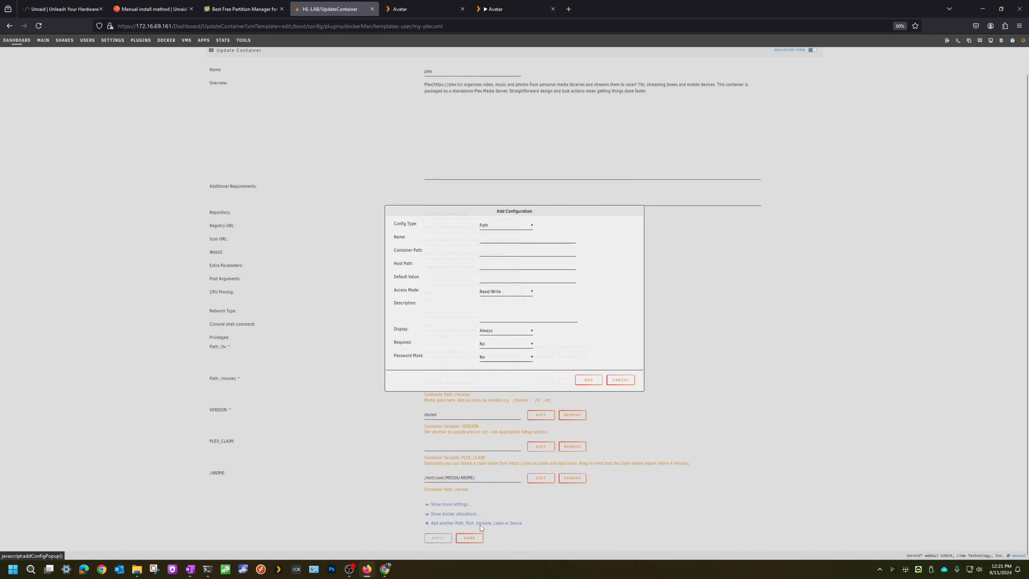
left_click(491, 226)
left_click(490, 251)
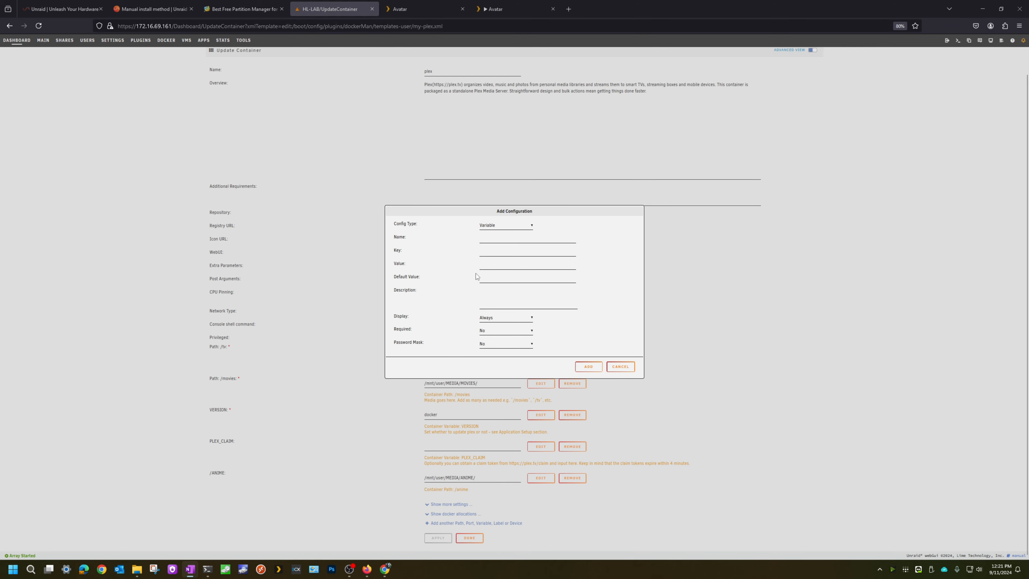
left_click(489, 239)
type("NVIDIA_VISIBLE_DEVICES")
left_click(492, 250)
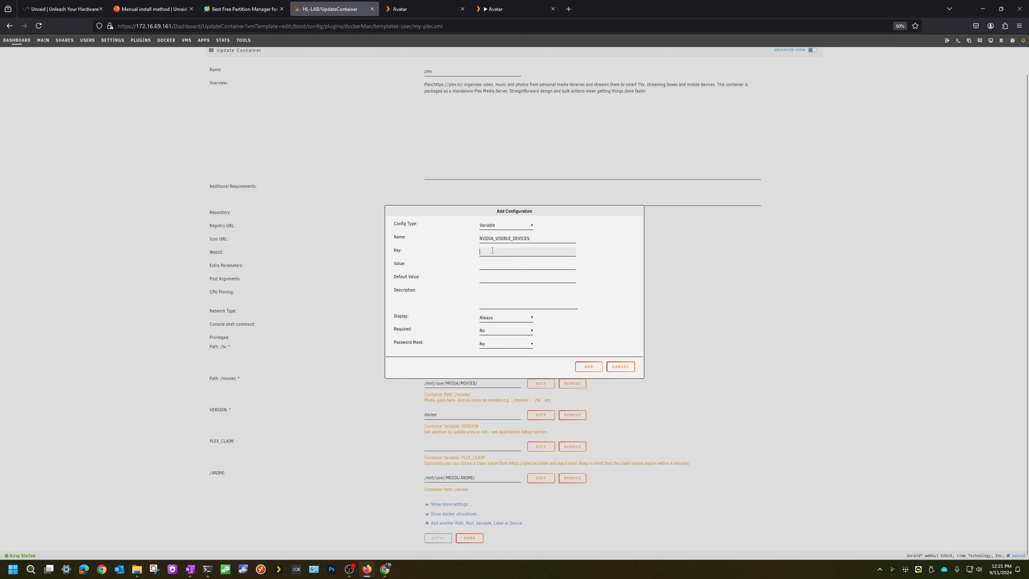
type("NVIDIA_VISIBLE_DEVICES")
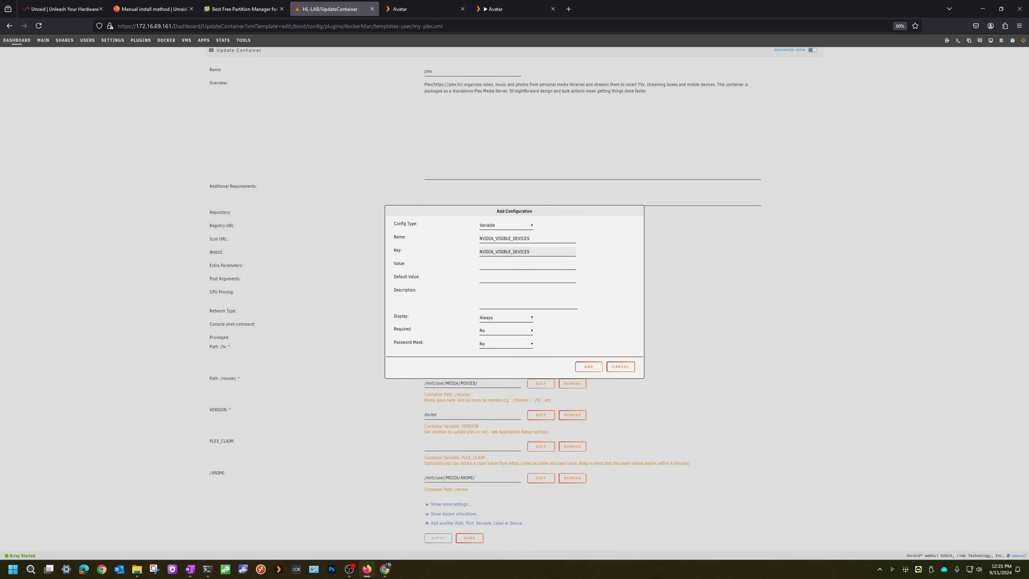
left_click(620, 366)
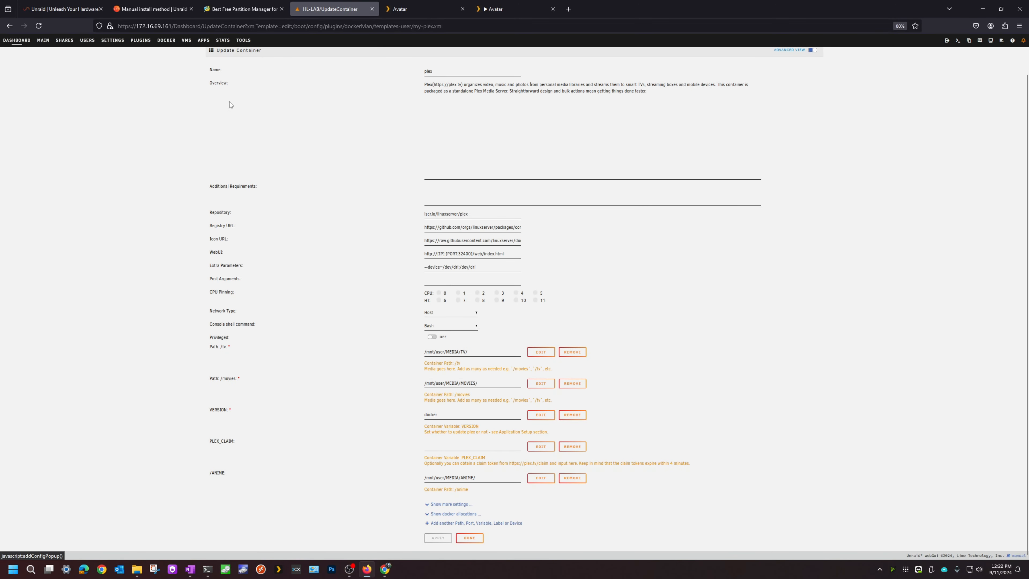
- Open the Nvidia Driver settings in Unraid and copy the GPU ID of the installed NVIDIA GeForce GT 1030
scroll(322, 116, "up", 2)
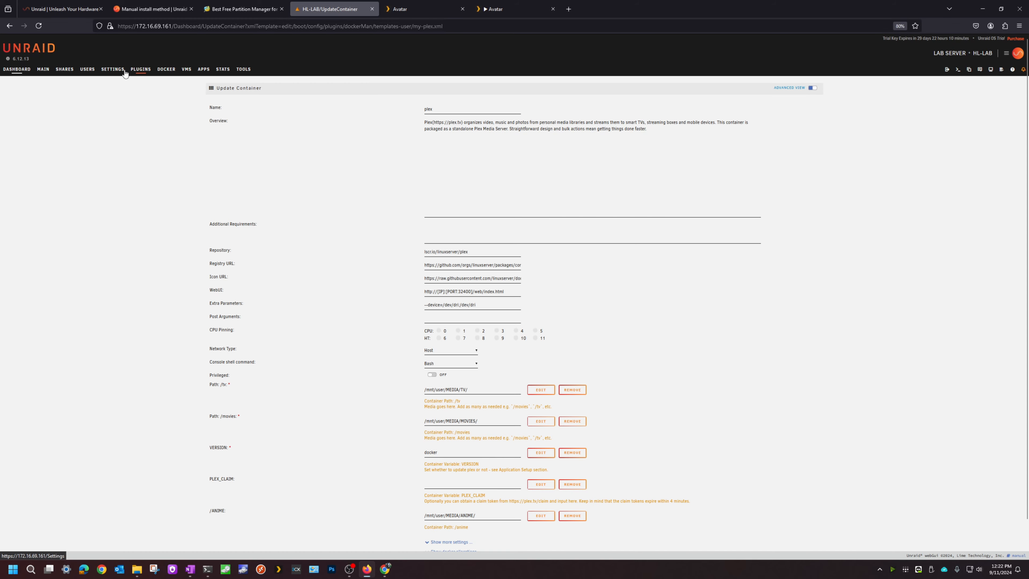
left_click(113, 70)
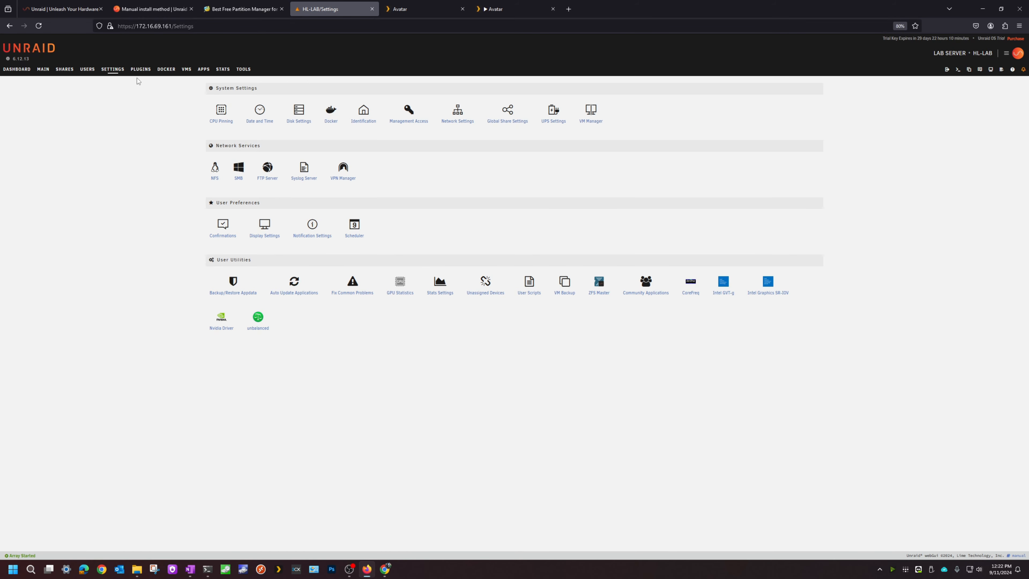
left_click(221, 328)
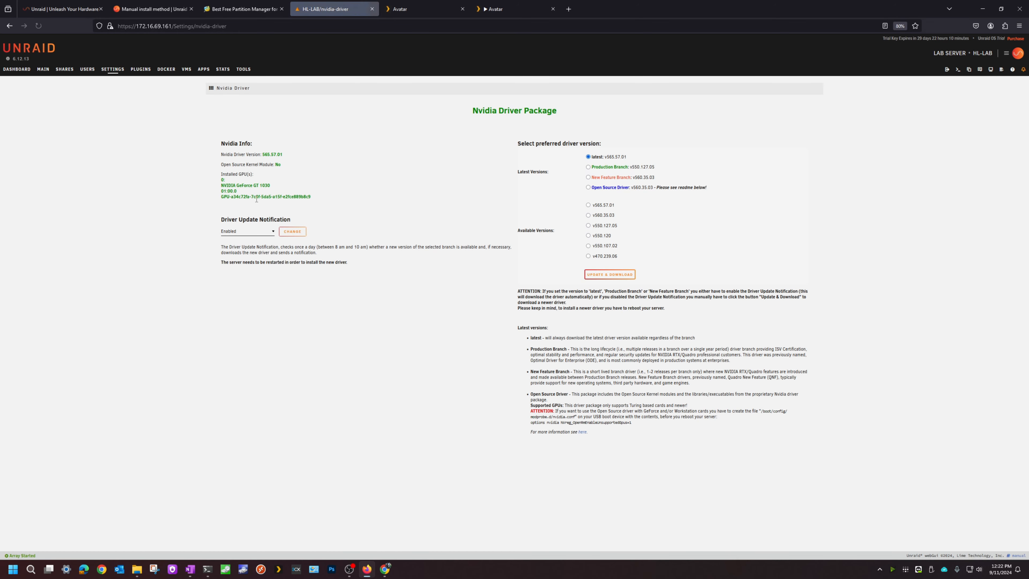
left_click_drag(316, 199, 223, 198)
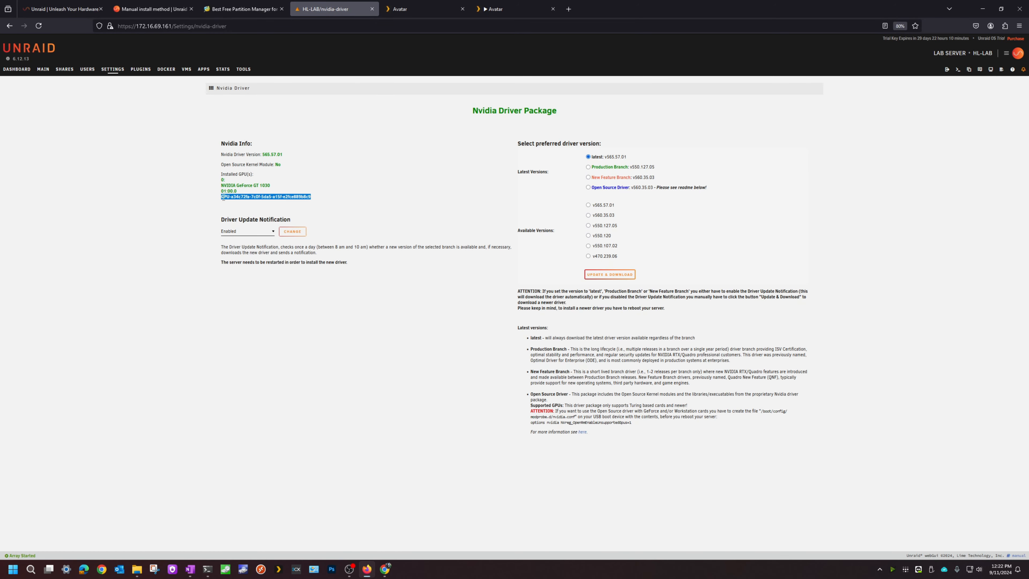
right_click(231, 197)
left_click(247, 202)
key("alt+Tab")
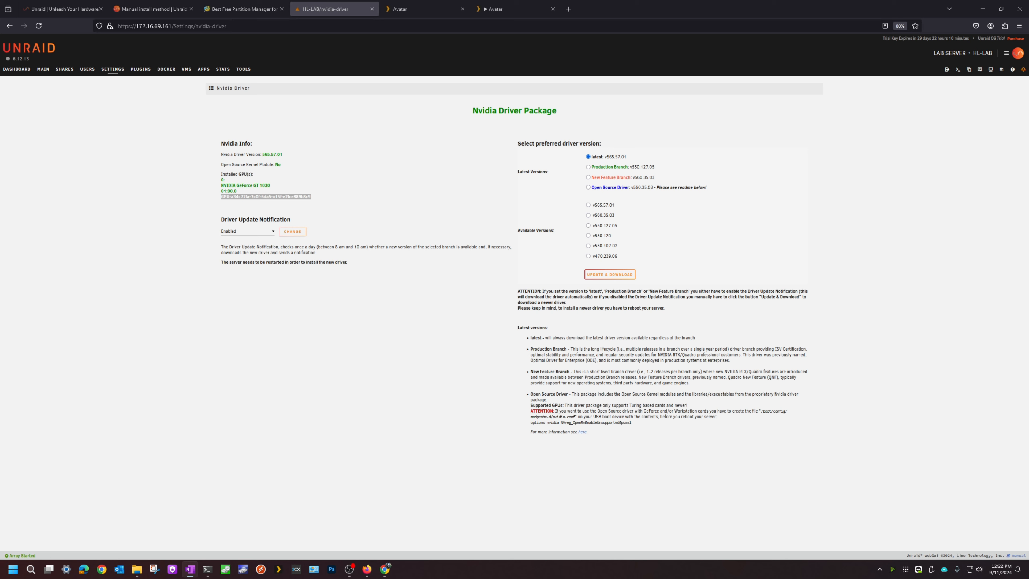
- Open the Plex container's configuration for editing and switch it to advanced view
left_click(166, 69)
left_click(213, 113)
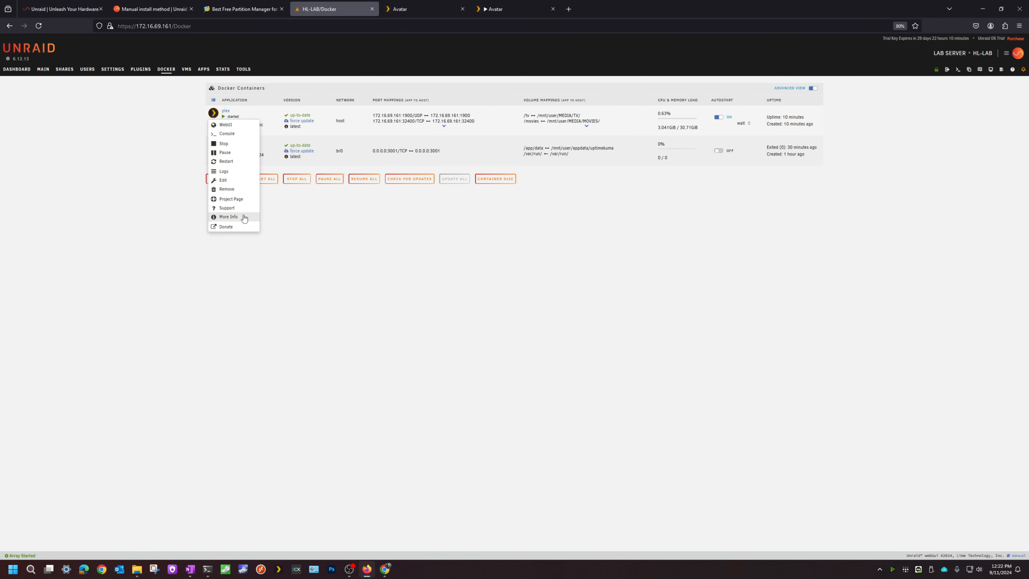
left_click(223, 180)
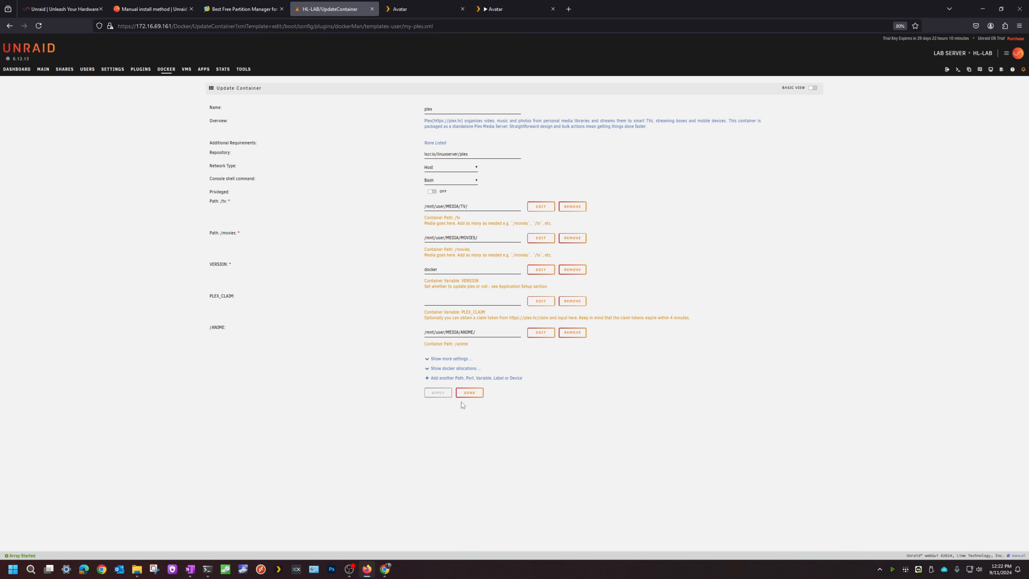
left_click(482, 378)
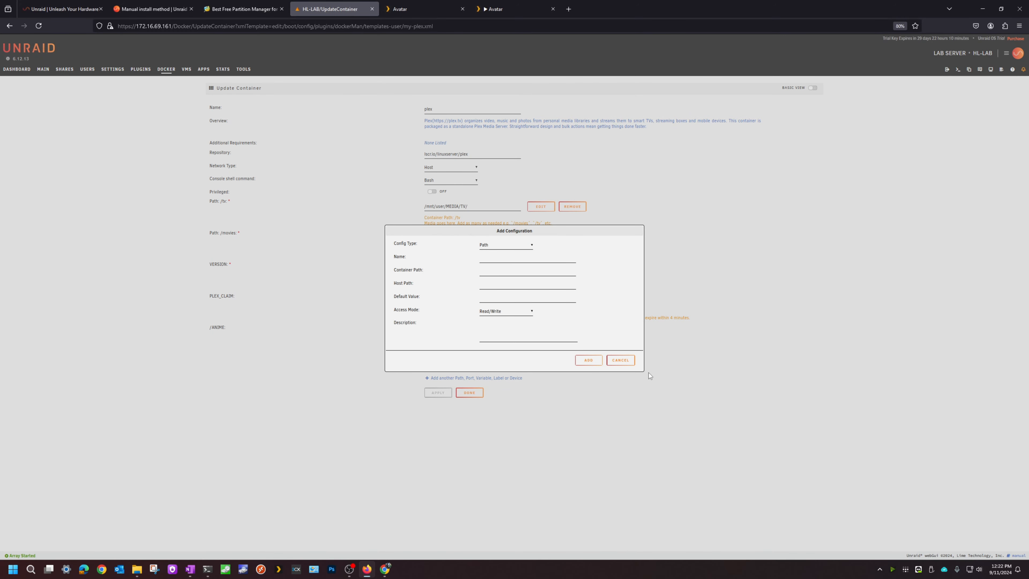
scroll(488, 399, "down", 1)
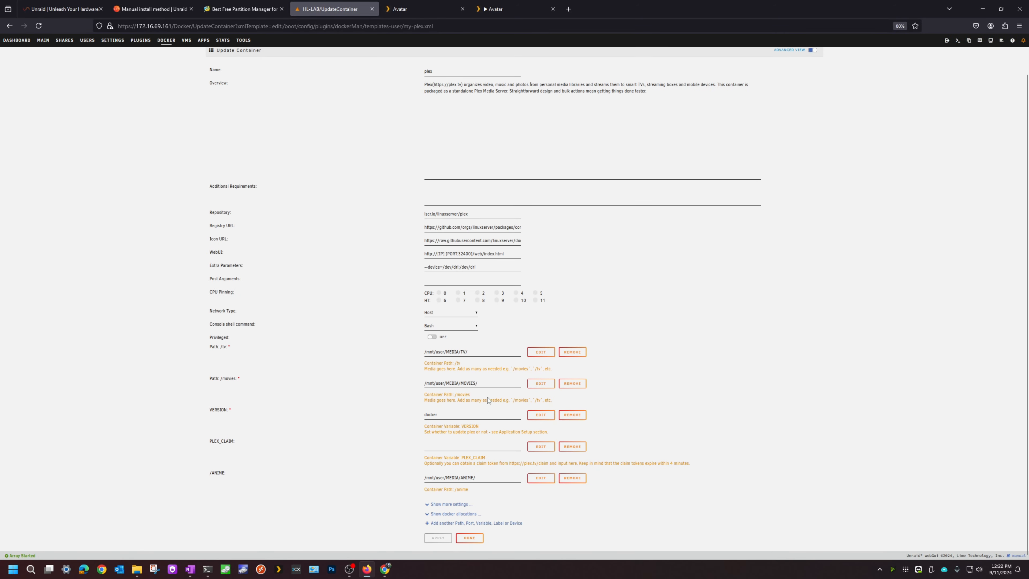
- Start a new Variable configuration for the Plex container with NVIDIA_VISIBLE_DEVICES as both name and key
left_click(482, 522)
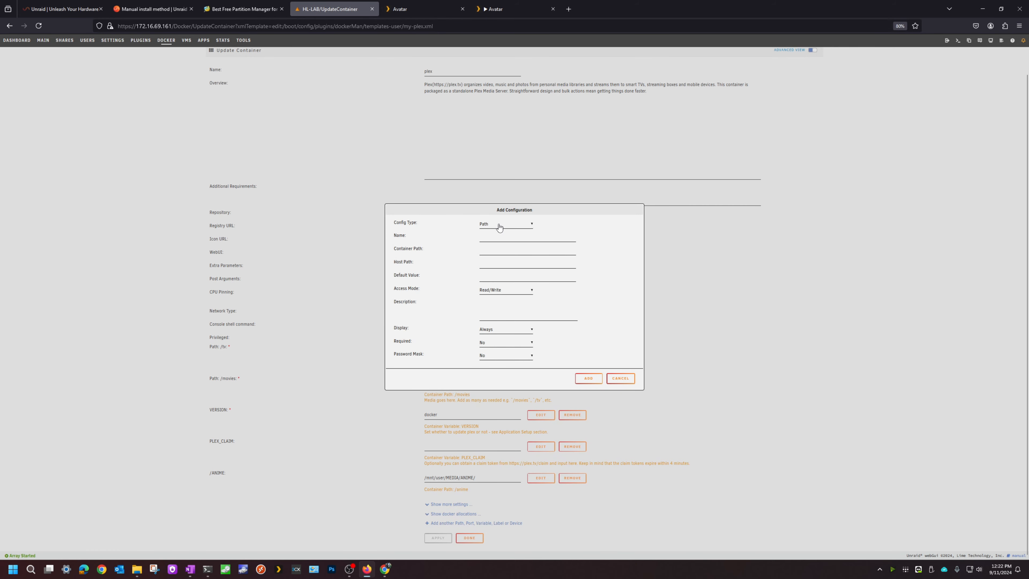
left_click(499, 226)
left_click(495, 248)
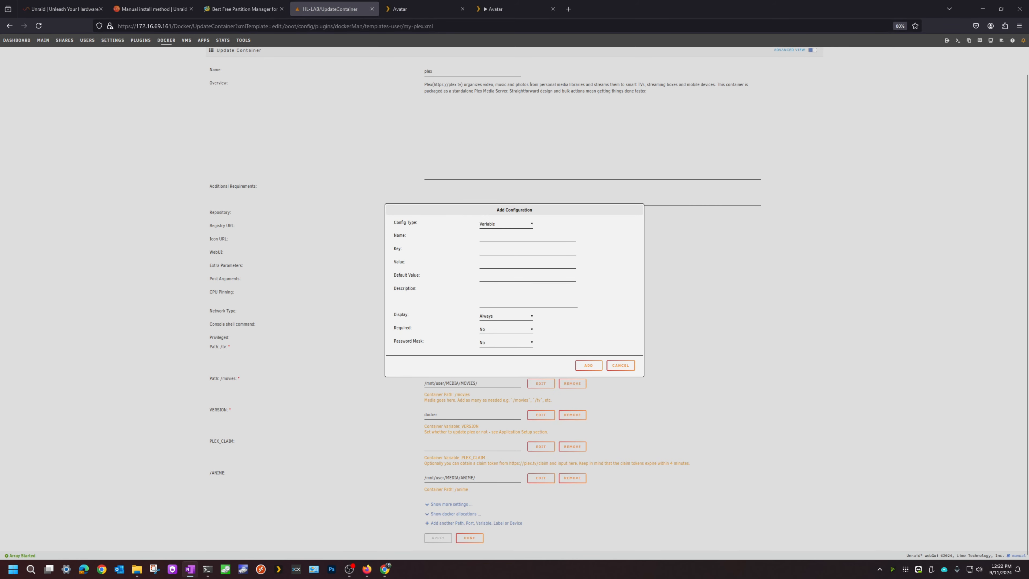
left_click(539, 238)
key("ctrl+v")
left_click(523, 251)
key("ctrl+v")
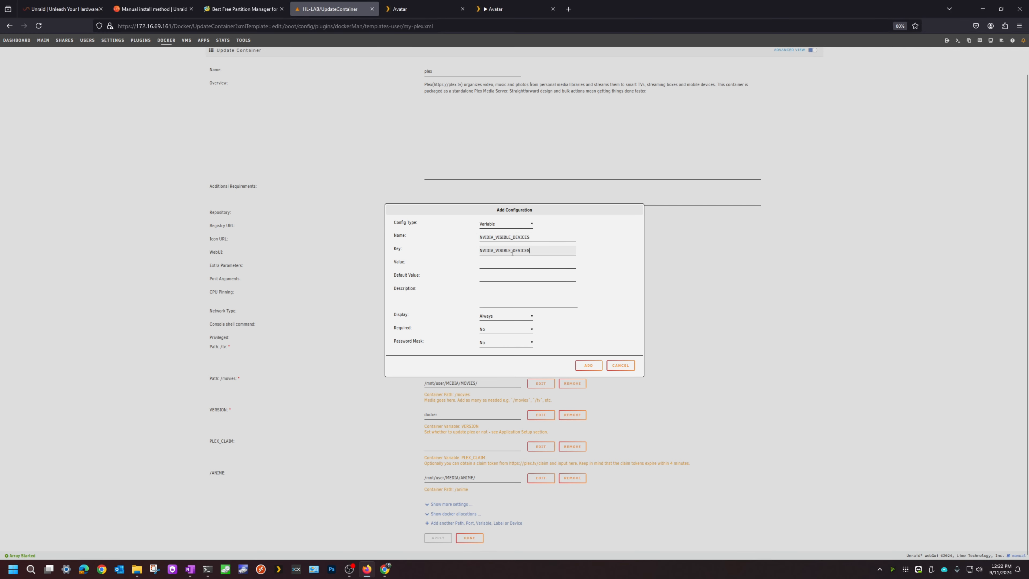
- Paste the copied Nvidia GPU ID as the value of the NVIDIA_VISIBLE_DEVICES variable
left_click(506, 264)
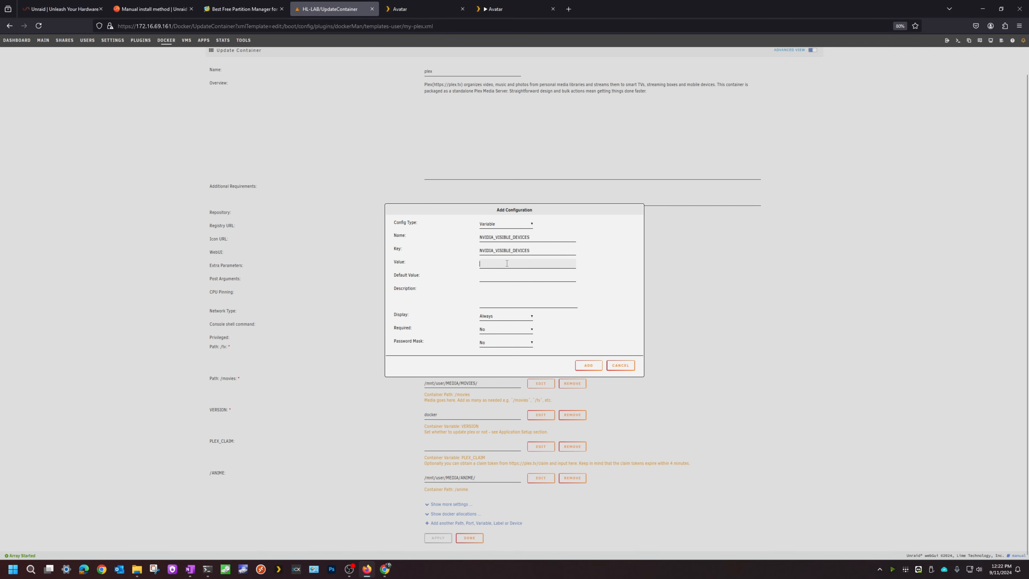
key("alt+Tab")
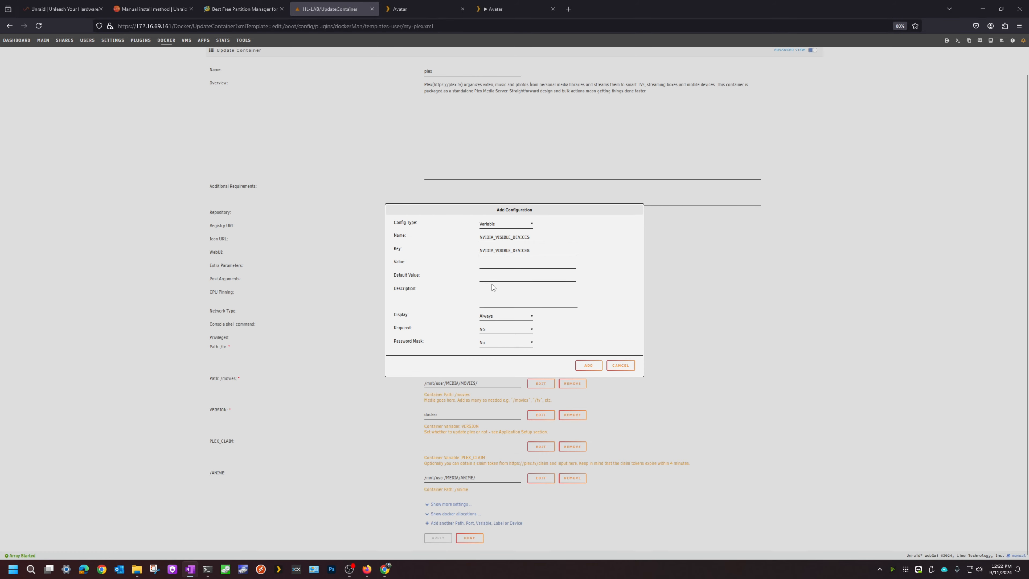
key("alt+Tab")
key("ctrl+v")
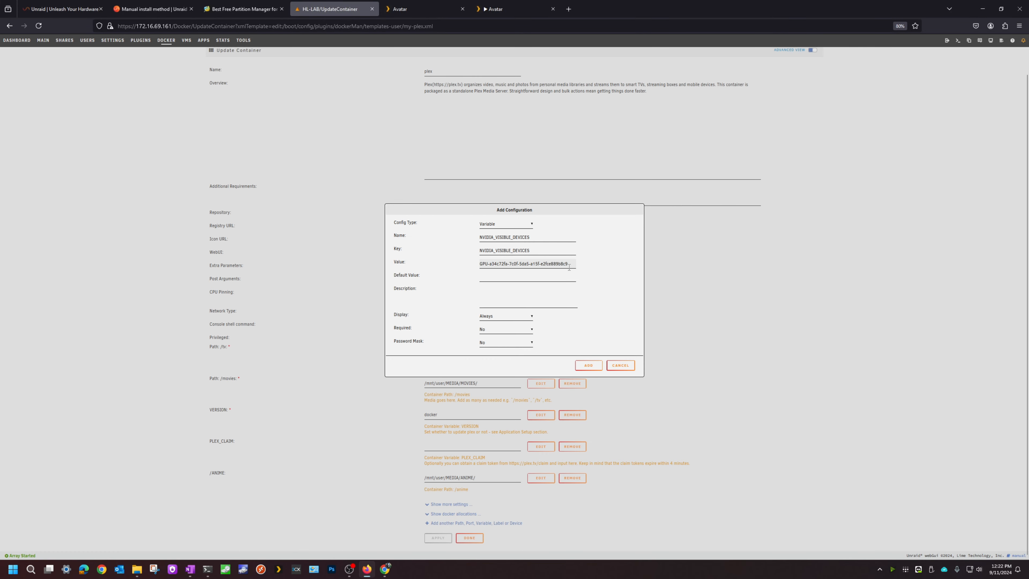
- Set the NVIDIA_VISIBLE_DEVICES value to all and add the variable to the container
left_click_drag(569, 267, 393, 273)
key("Caps_Lock")
type("all")
left_click(588, 365)
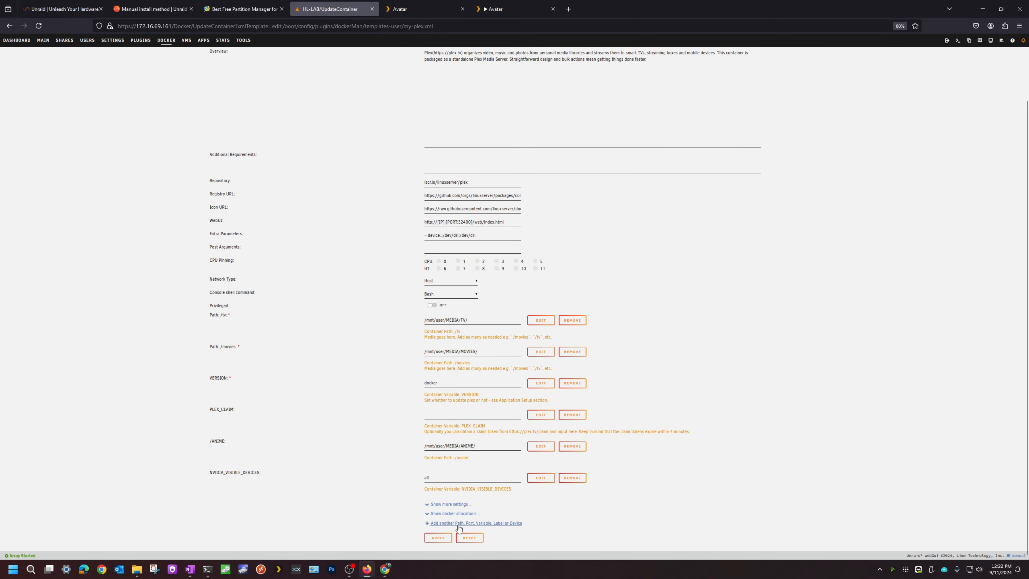
- Add another Variable to the container with NVIDIA_DRIVER_CAPABILITIES as name and key and all as its value
left_click_drag(548, 527, 465, 530)
left_click(448, 523)
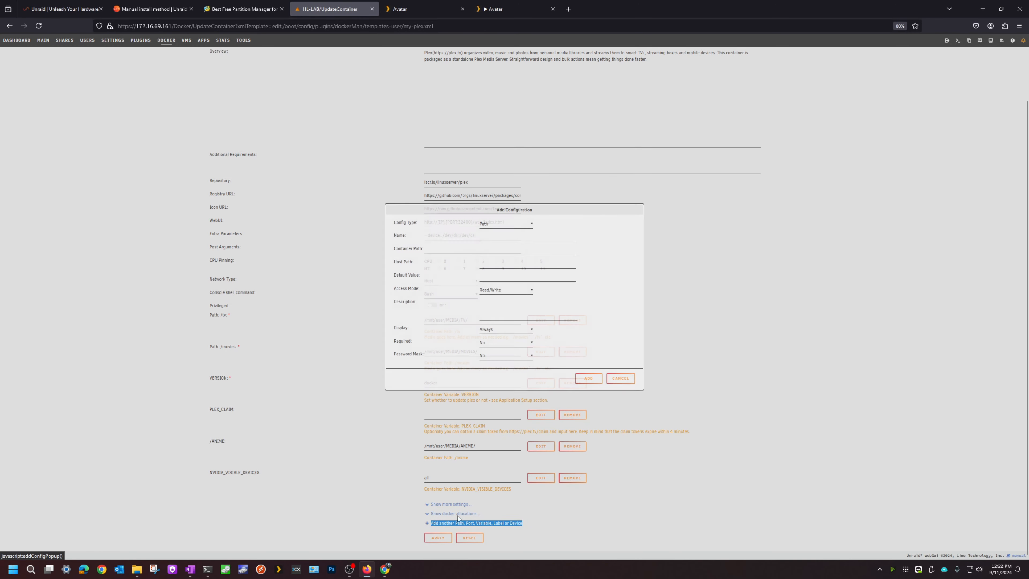
left_click(493, 222)
left_click(492, 246)
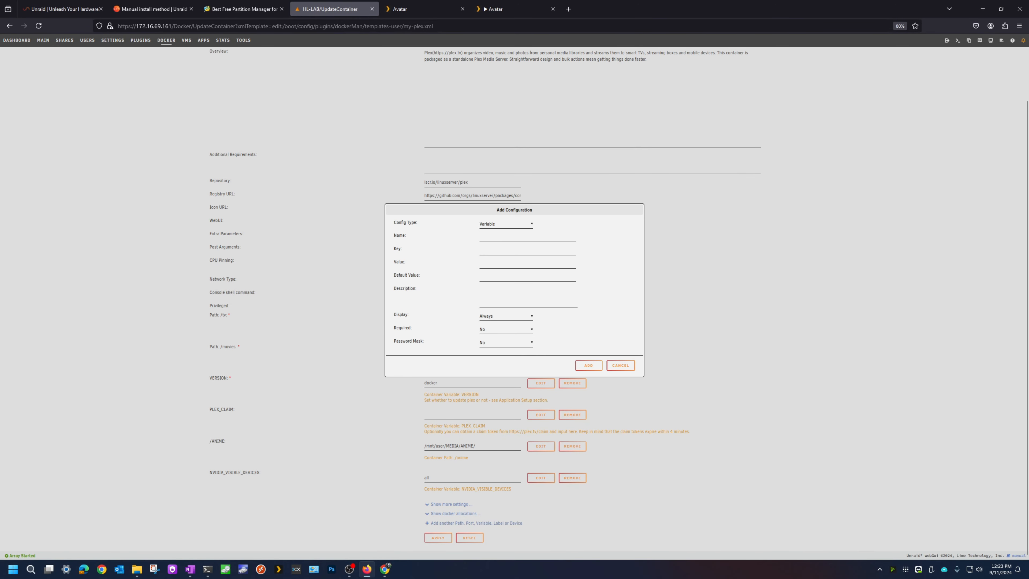
key("alt+Tab")
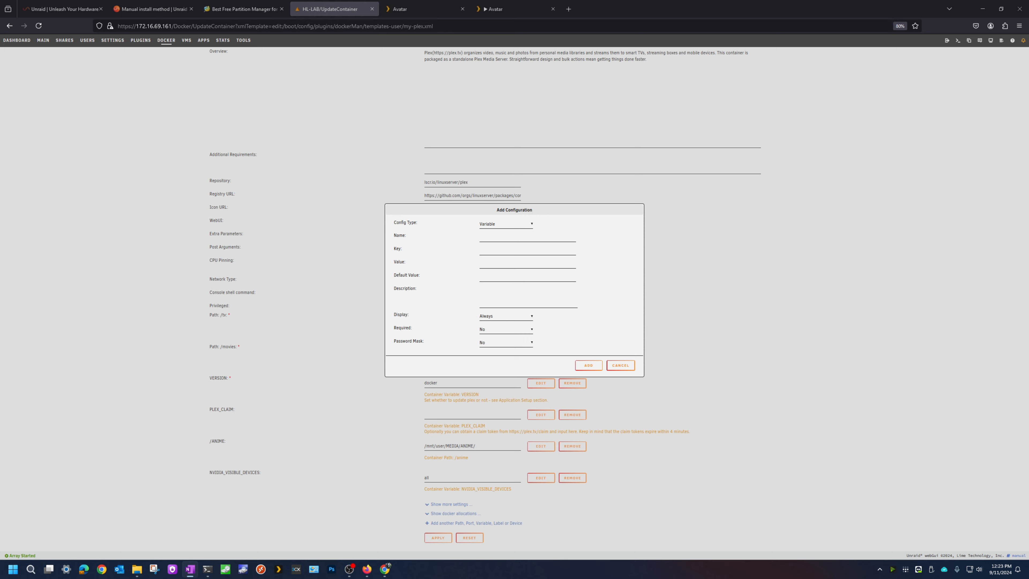
left_click(498, 237)
key("ctrl+v")
key("Tab")
key("ctrl+v")
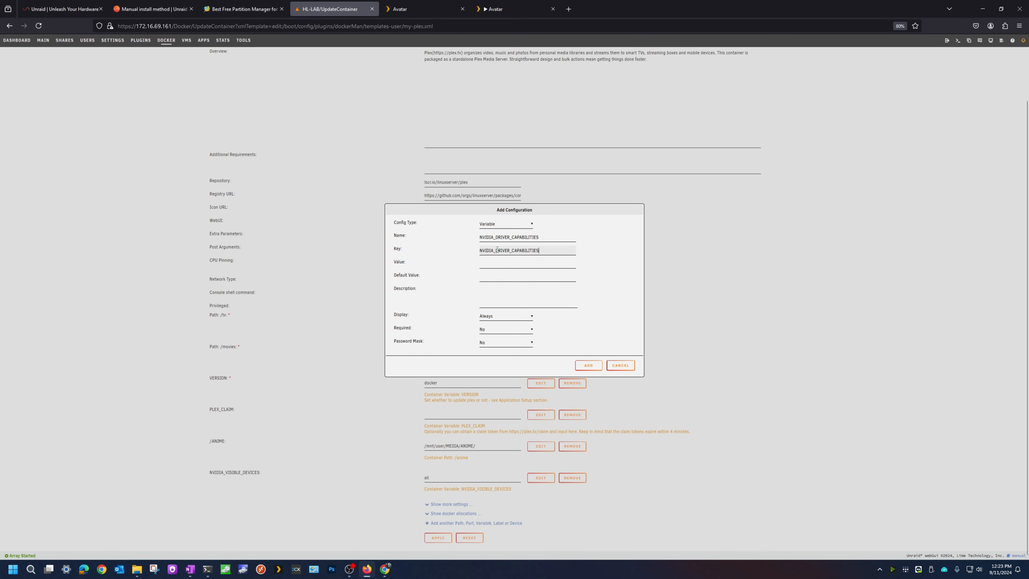
left_click(501, 263)
type("all")
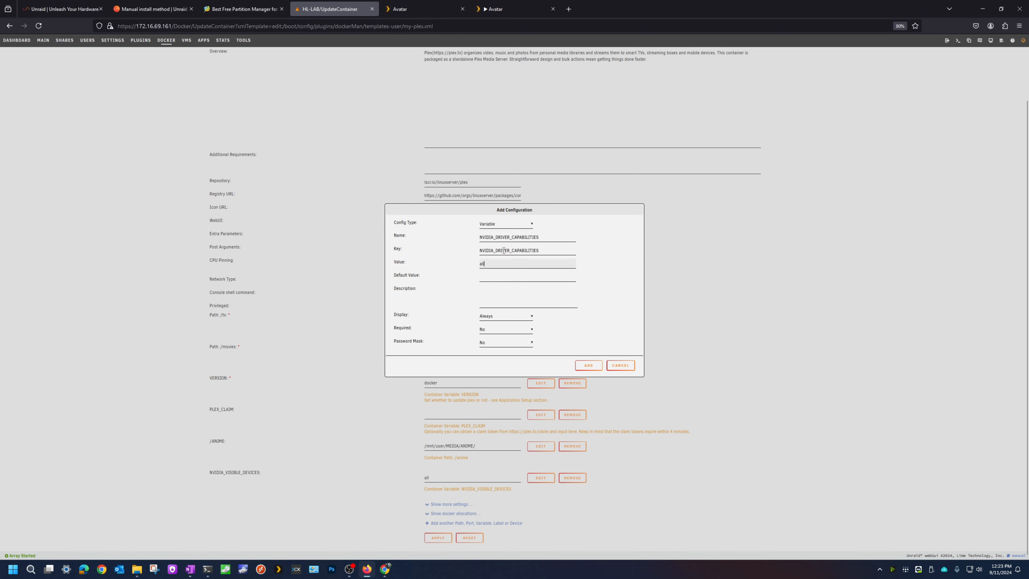
left_click(589, 364)
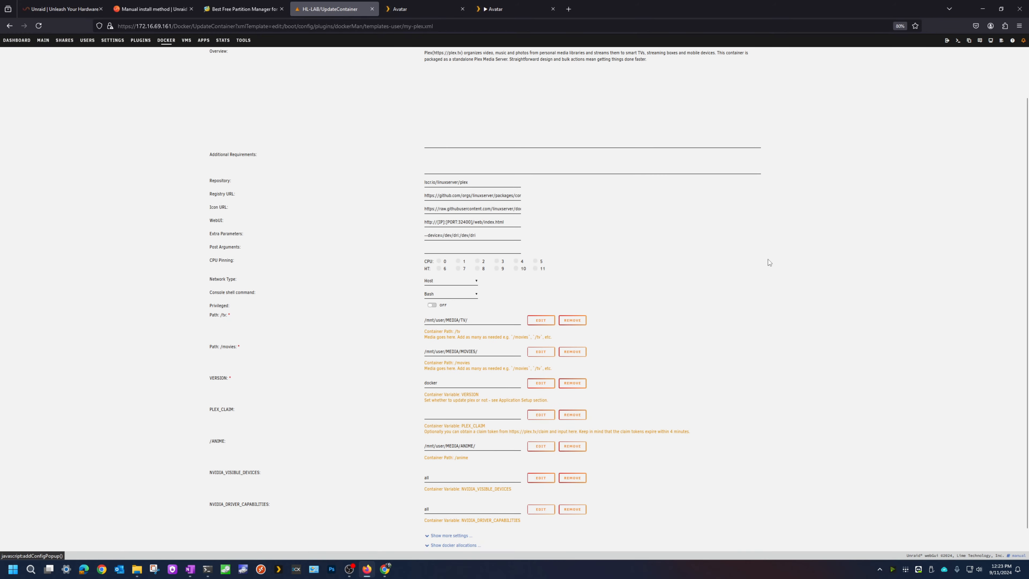
- Apply the new Plex container configuration and return to the Docker container list when the update finishes
scroll(718, 308, "down", 1)
scroll(718, 307, "down", 1)
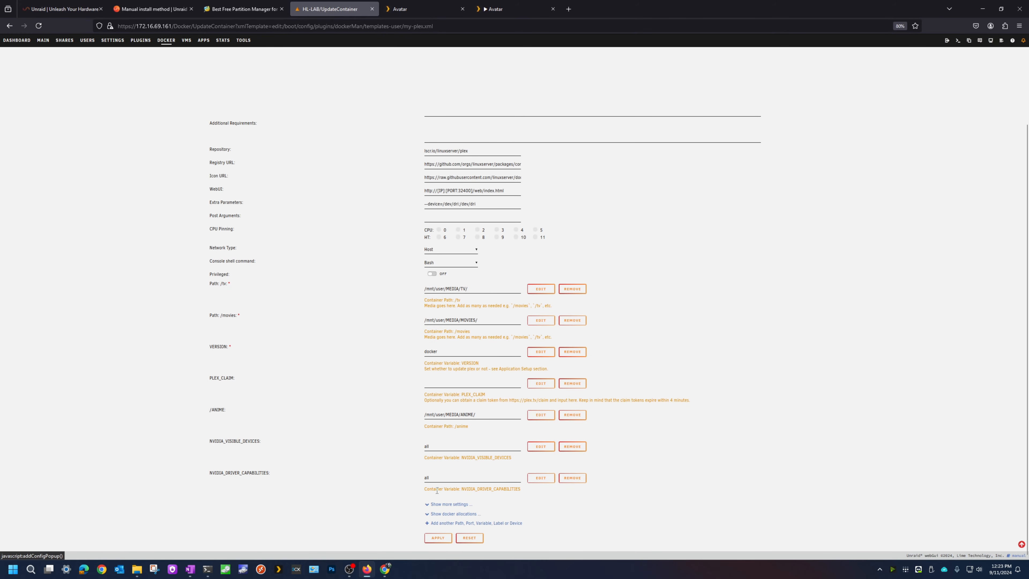
left_click(438, 538)
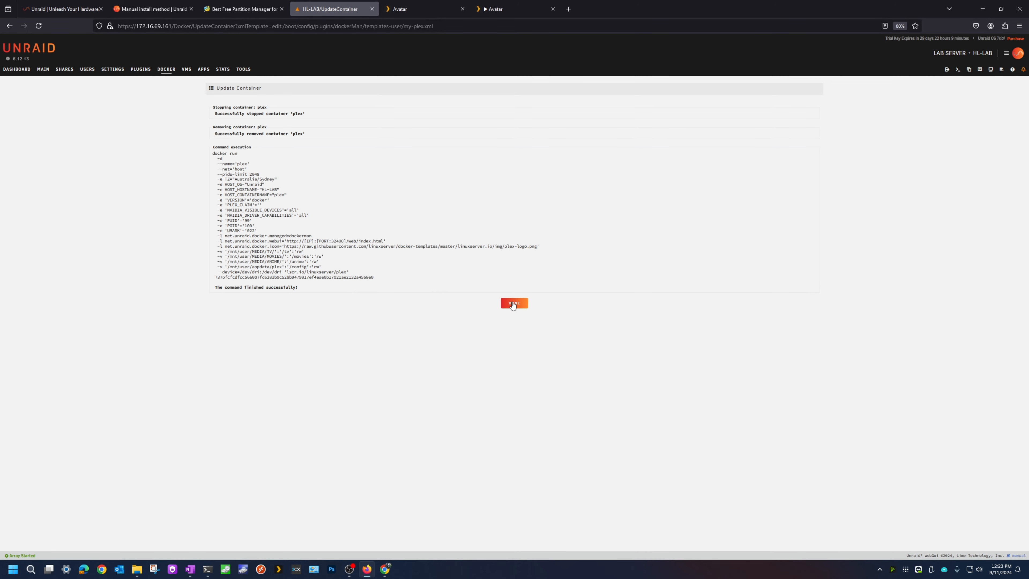
left_click(521, 304)
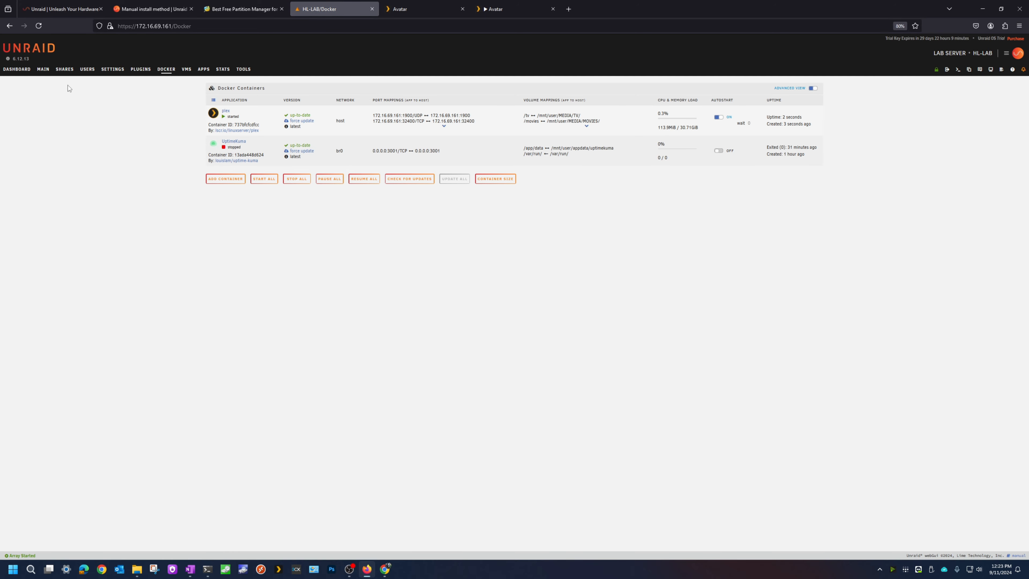
- In Plex's Transcoder settings, set the hardware transcoding device to GP108 [GeForce GT 1030] and save the changes
left_click(533, 7)
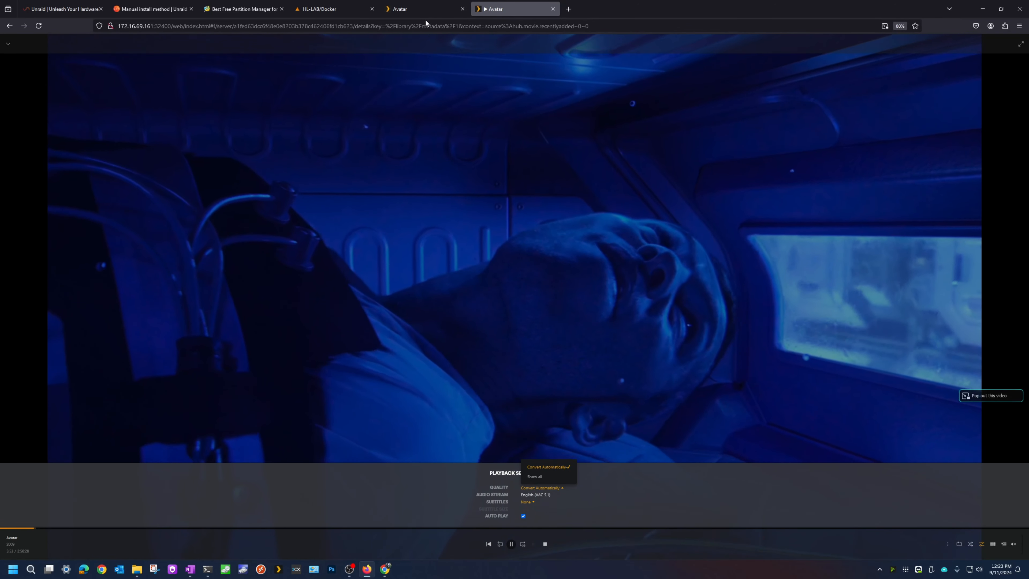
left_click(424, 9)
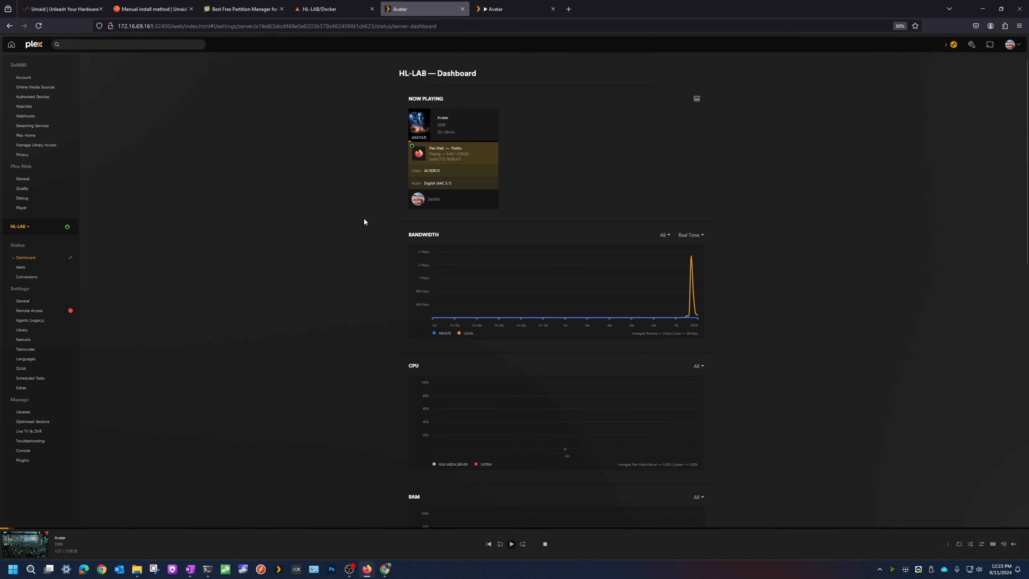
scroll(364, 221, "down", 3)
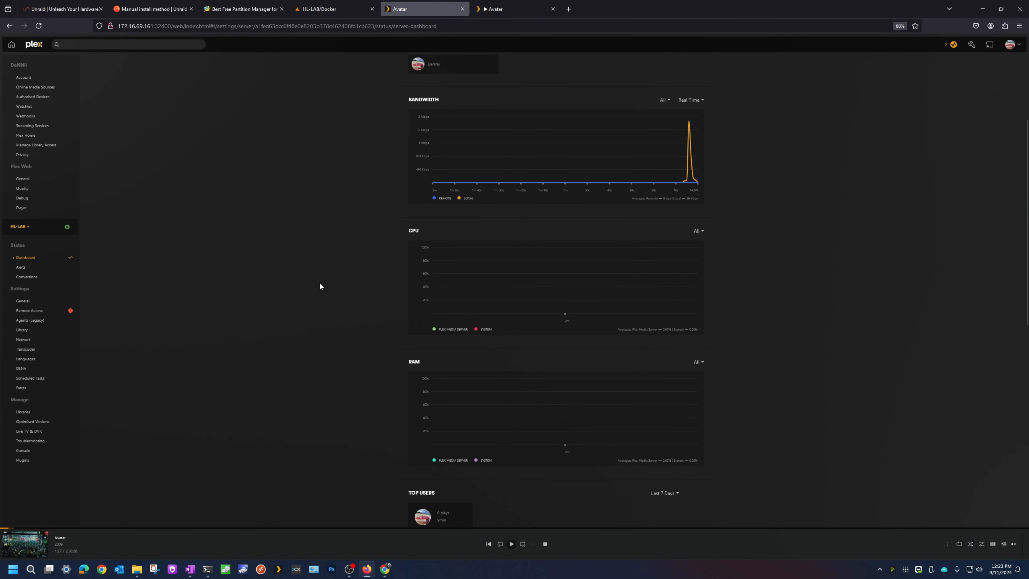
left_click(25, 348)
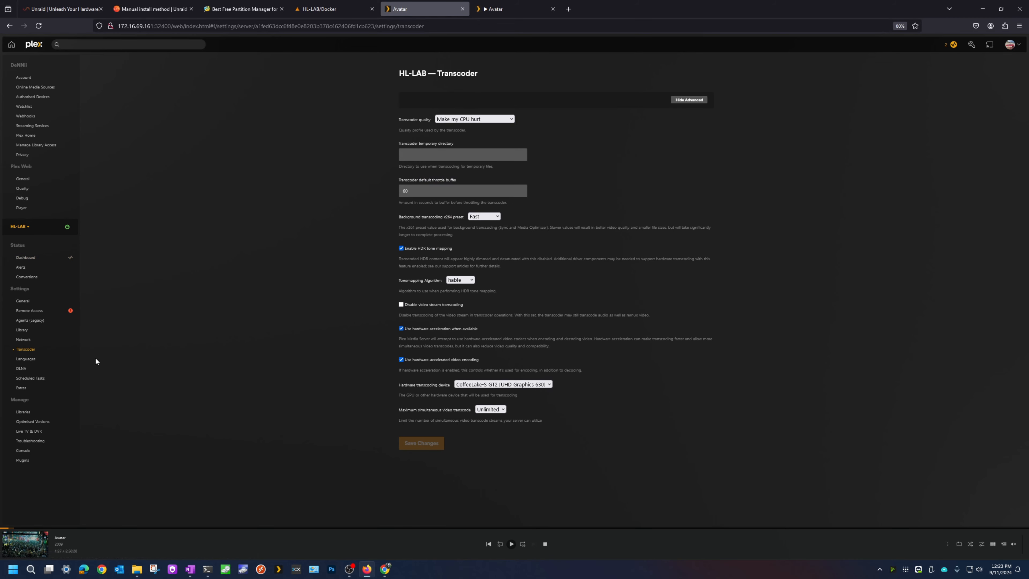
left_click(518, 383)
left_click(482, 418)
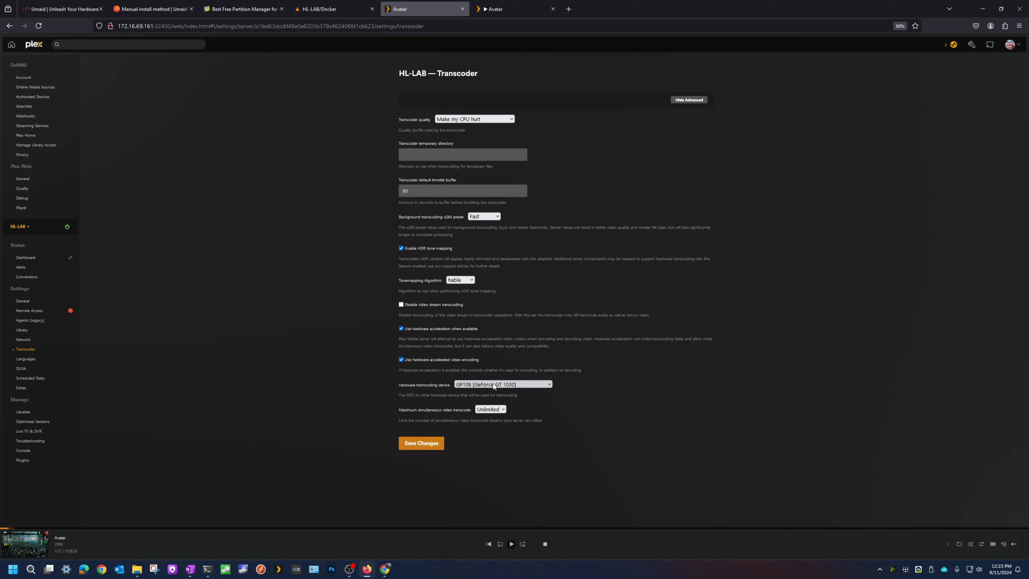
left_click(424, 443)
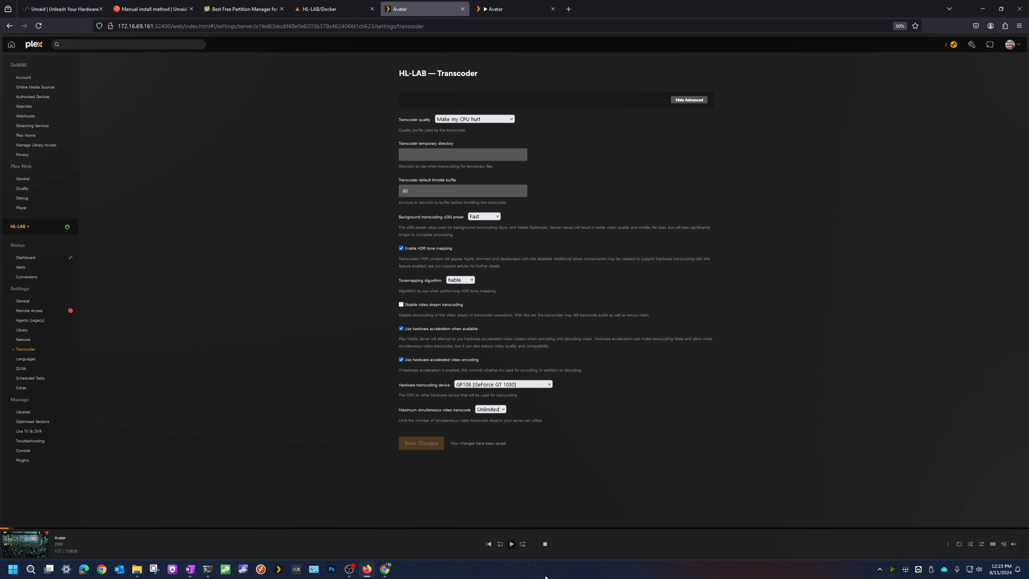
- Stop the Avatar playback in the Plex settings tab and close the other Firefox tab playing Avatar
left_click(545, 543)
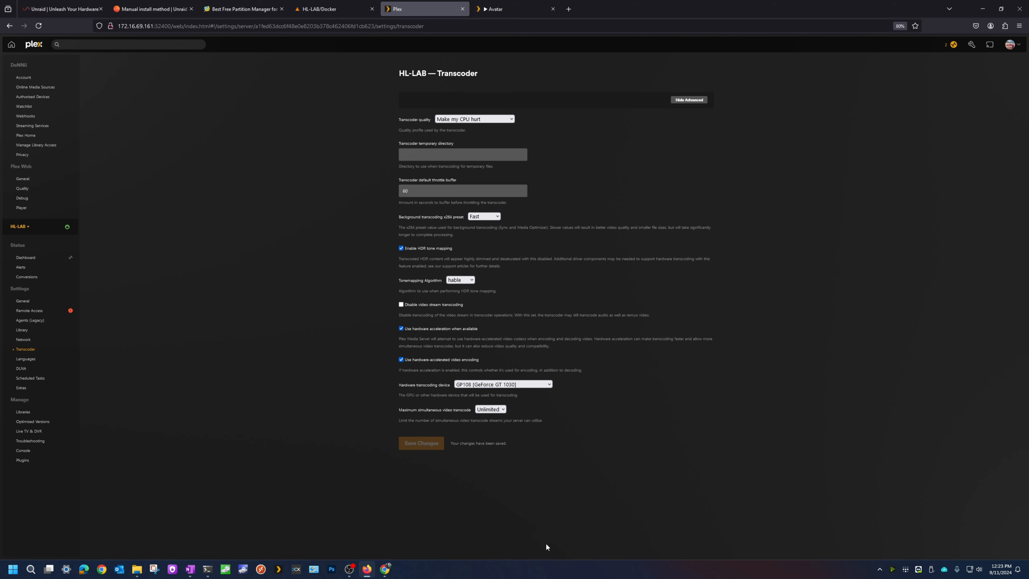
left_click(553, 8)
key("alt+Tab")
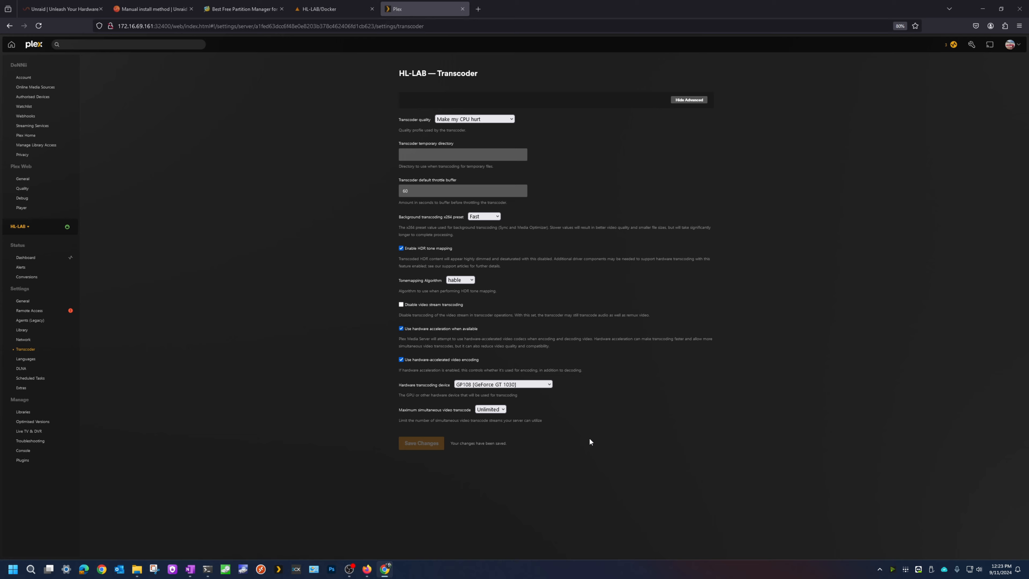
- Check the Plex Dashboard's current streams, then examine the processor and GPU sections on the Unraid dashboard
left_click(35, 260)
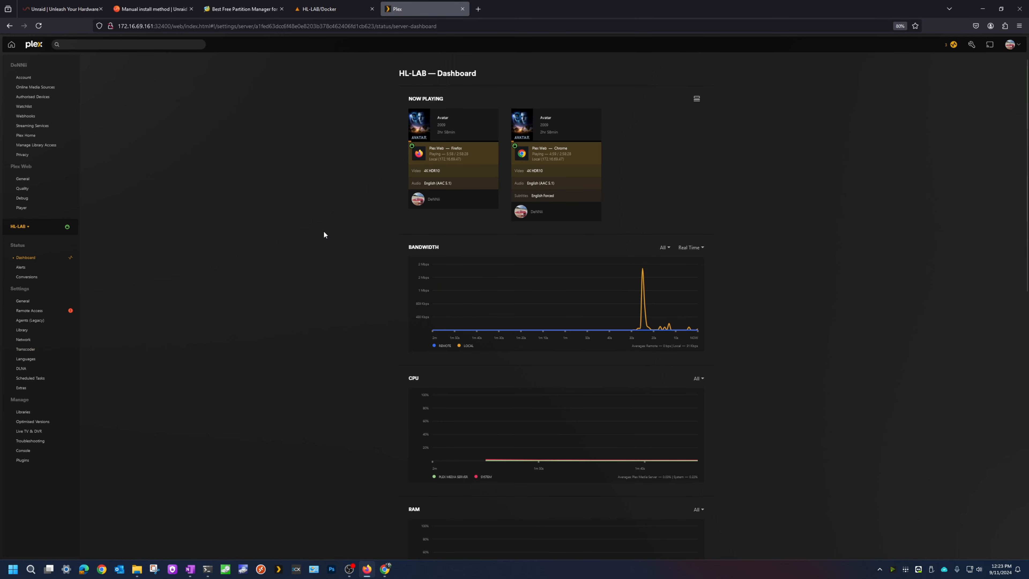
left_click(318, 9)
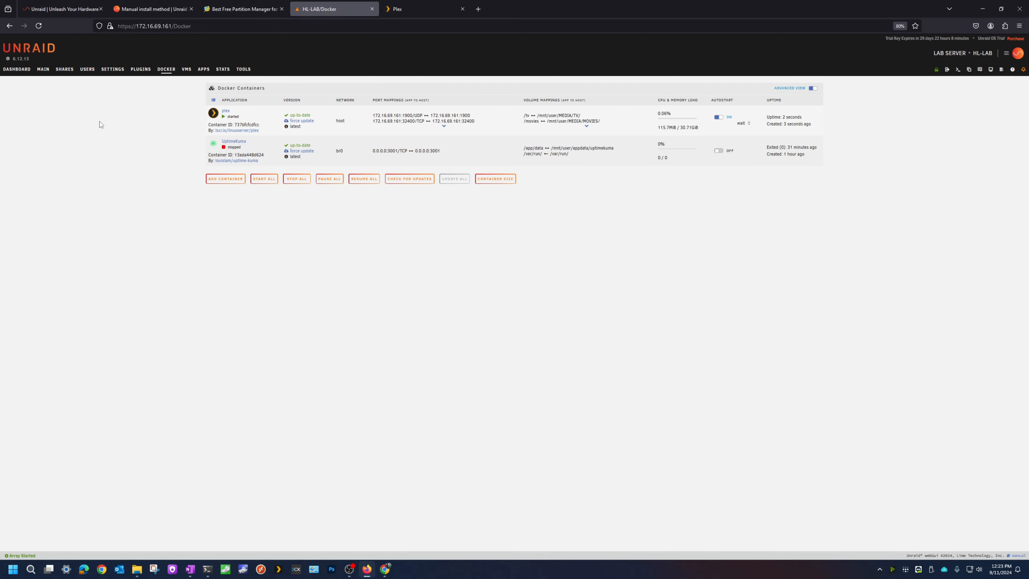
left_click(13, 70)
scroll(278, 383, "down", 1)
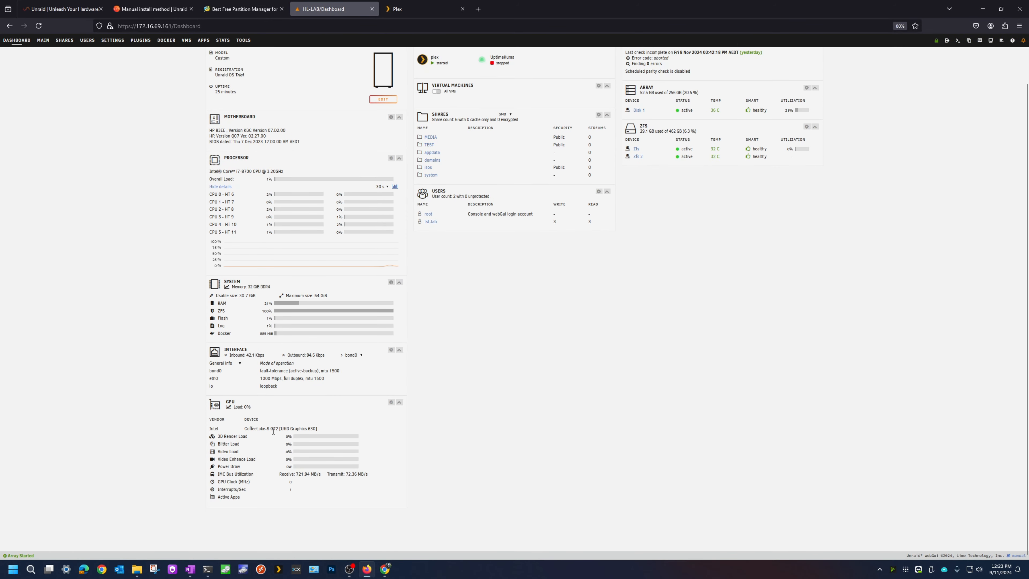
left_click_drag(273, 432, 244, 430)
left_click_drag(235, 171, 290, 173)
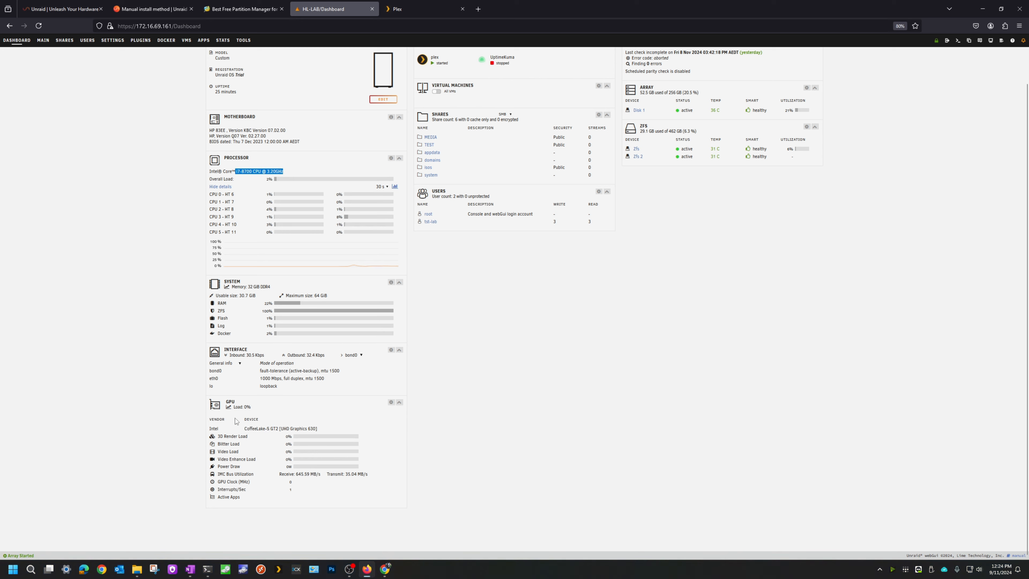
left_click_drag(226, 401, 236, 402)
- Select the NVIDIA GeForce GT 1030 as a dashboard GPU in the GPU Statistics settings and apply the change
left_click(391, 403)
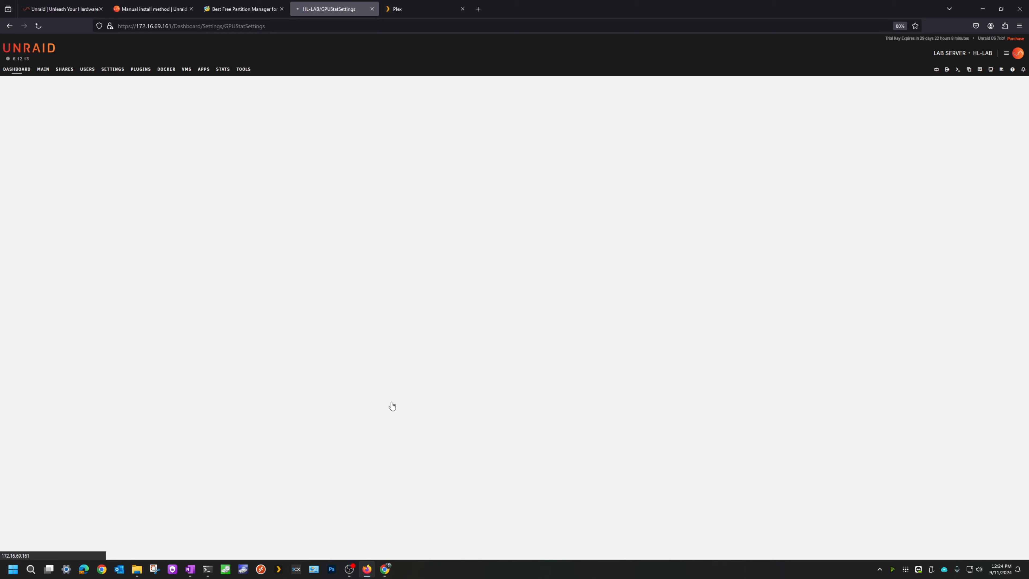
left_click(450, 126)
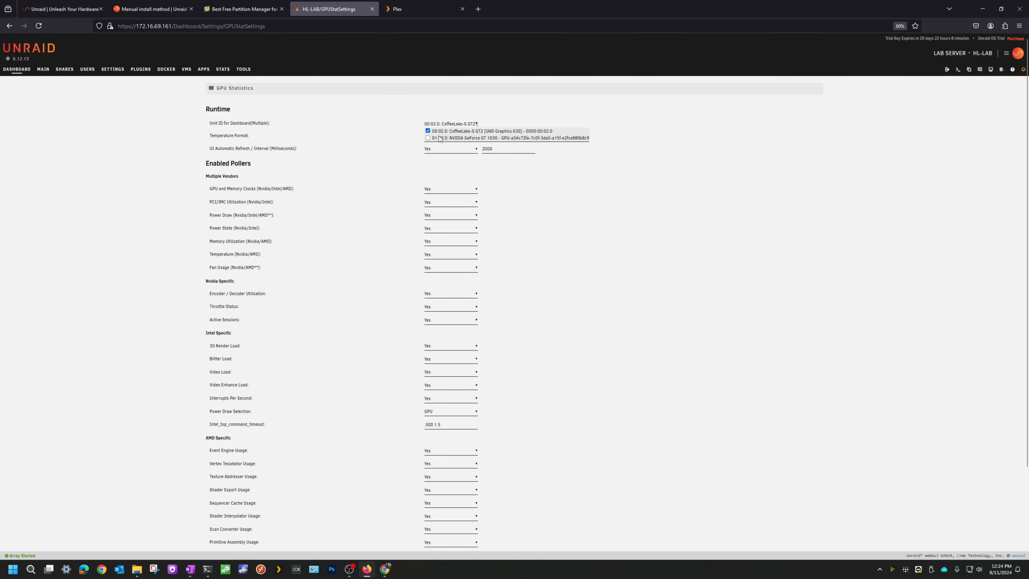
left_click(575, 263)
scroll(545, 356, "down", 3)
left_click(438, 494)
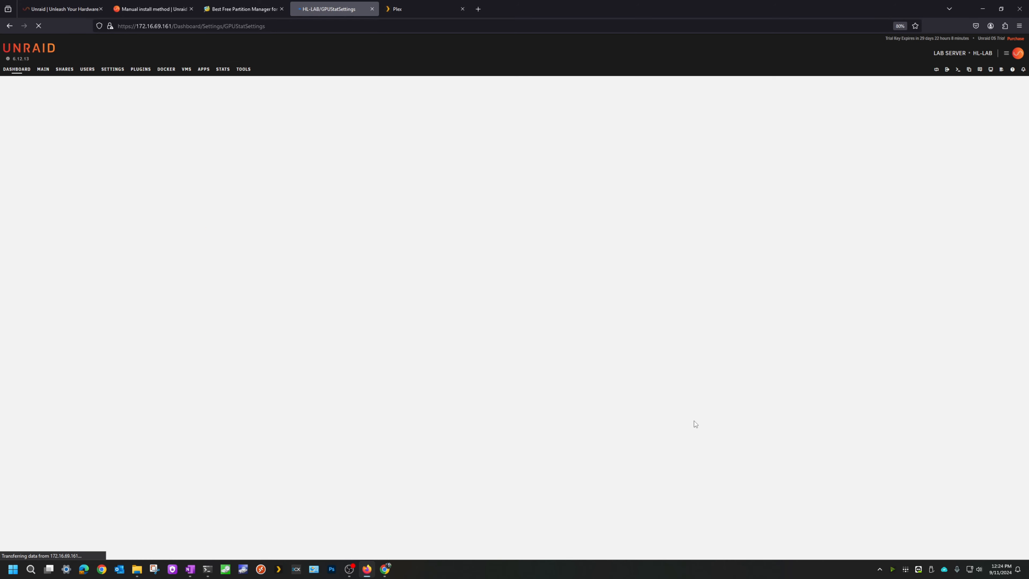
- Leave the GPU Statistics settings, then examine the Intel and NVIDIA GPU sections on the Unraid dashboard, reloading the page once
scroll(370, 322, "down", 3)
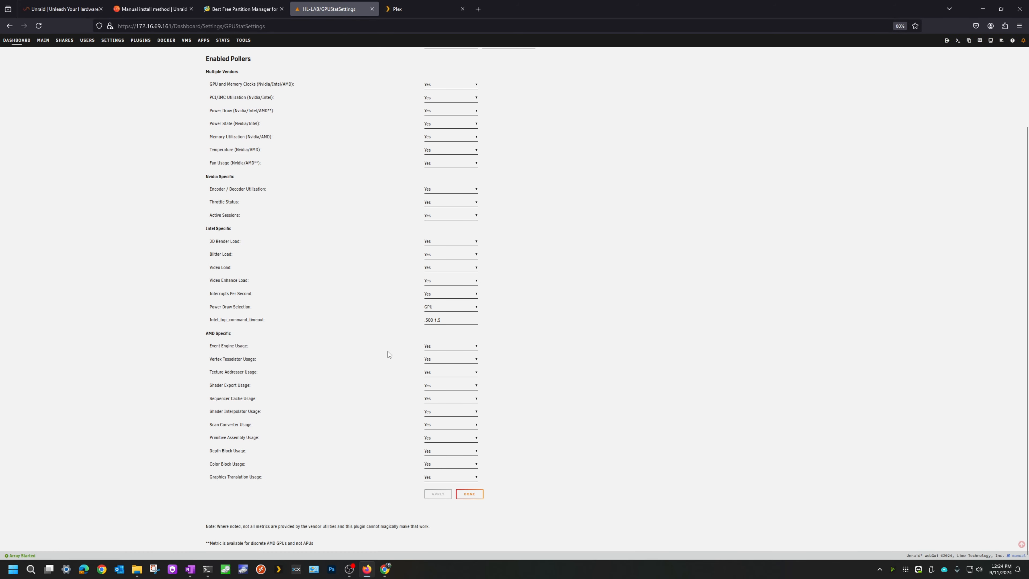
left_click(470, 494)
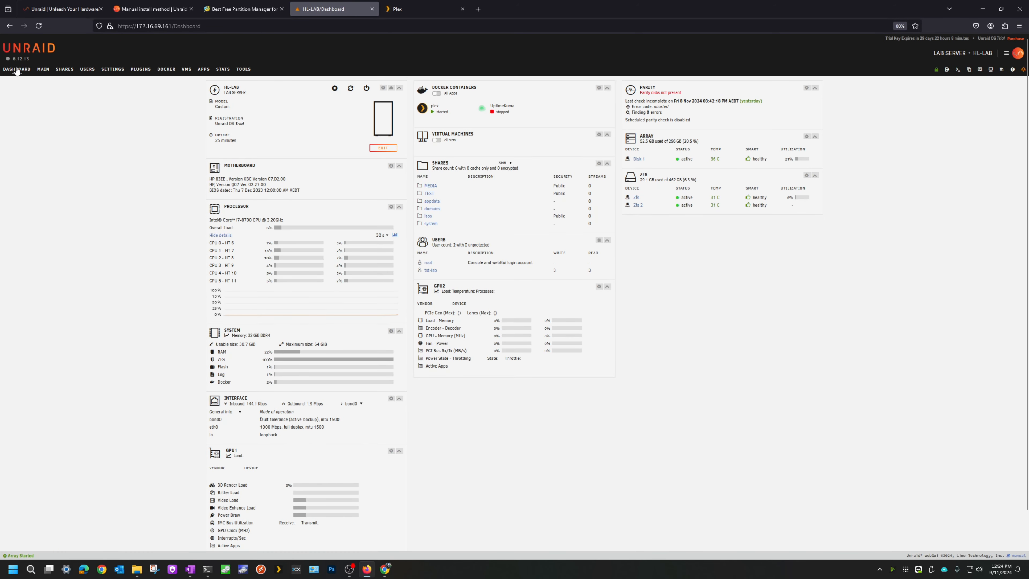
scroll(136, 337, "down", 2)
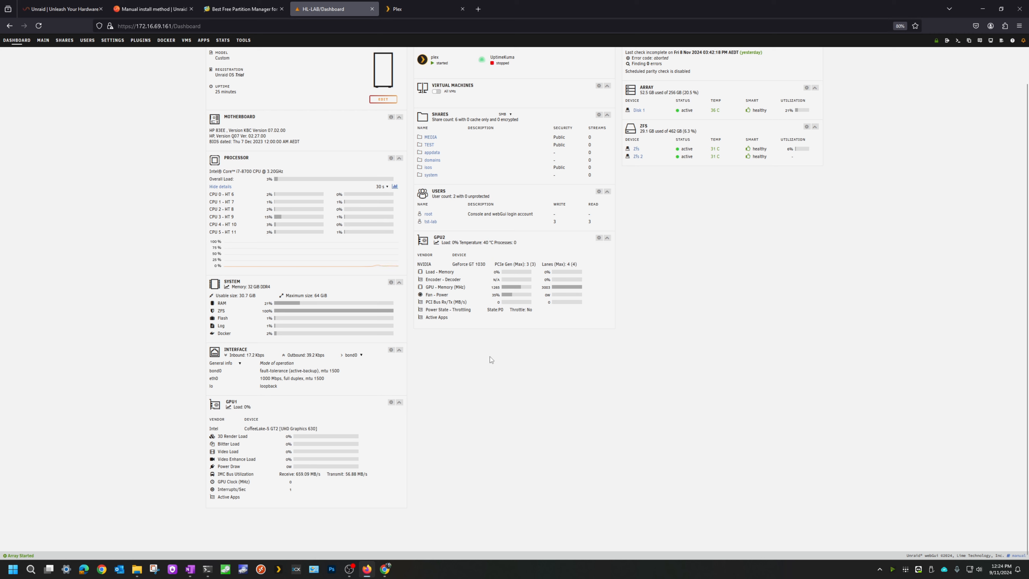
left_click_drag(453, 242, 516, 242)
left_click(39, 25)
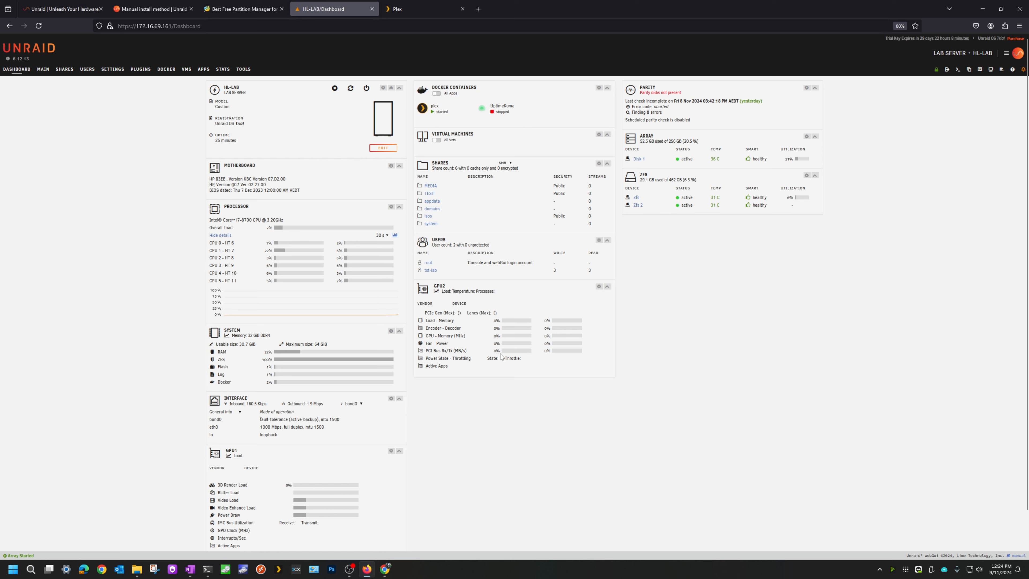
scroll(479, 385, "down", 2)
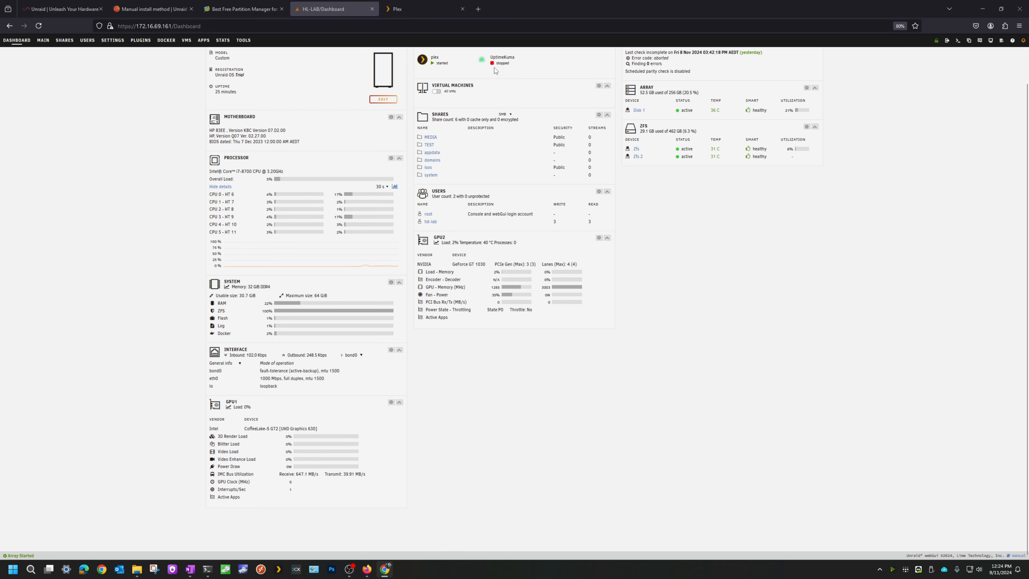
- Restart the plex container from the Unraid dashboard
left_click(420, 9)
left_click(348, 9)
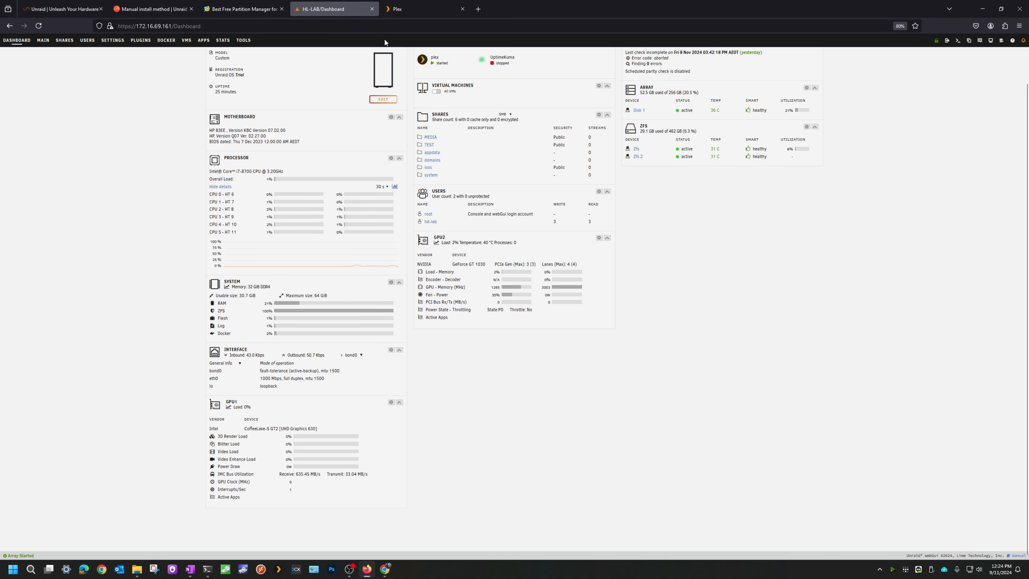
left_click(422, 59)
left_click(443, 110)
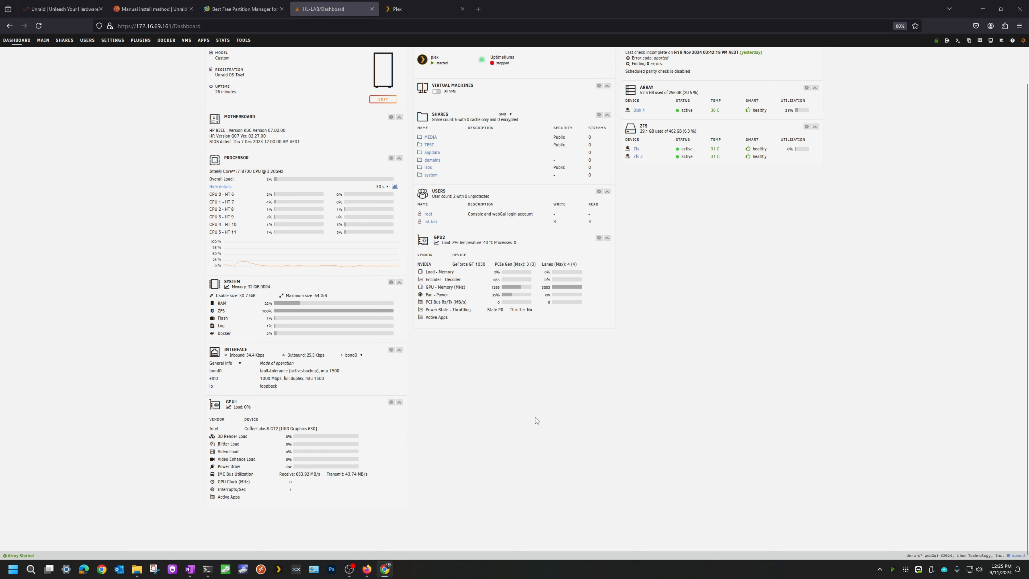
- Set the plex container's NVIDIA_VISIBLE_DEVICES variable to the copied GPU UUID, apply the update and close the finished update page
left_click(422, 59)
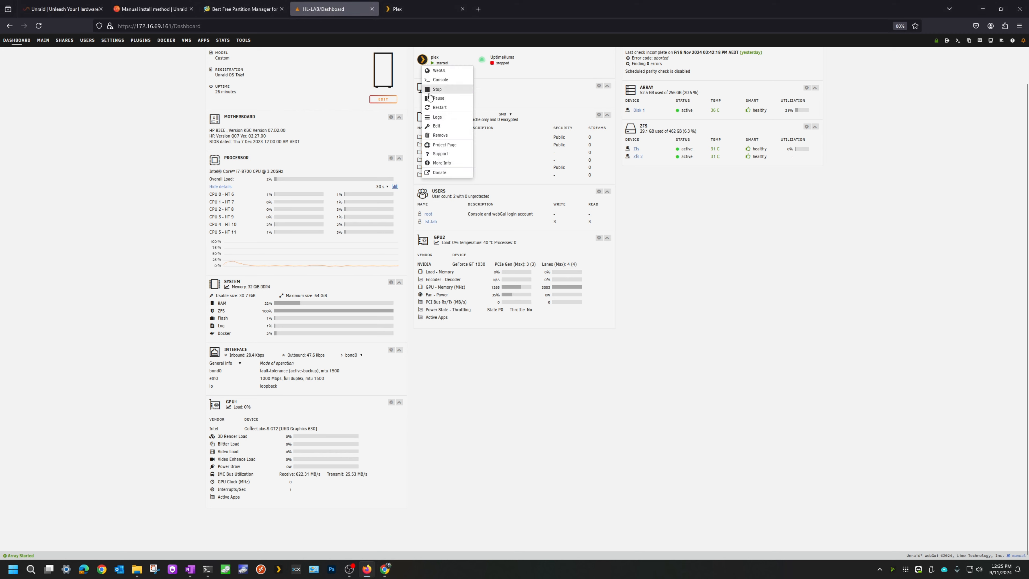
left_click(436, 126)
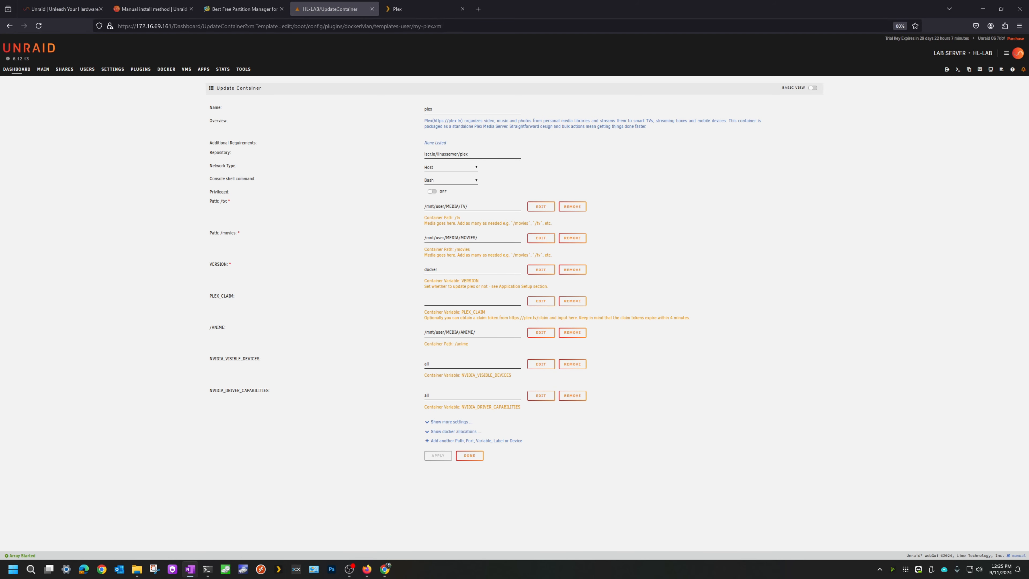
double_click(453, 363)
key("ctrl+v")
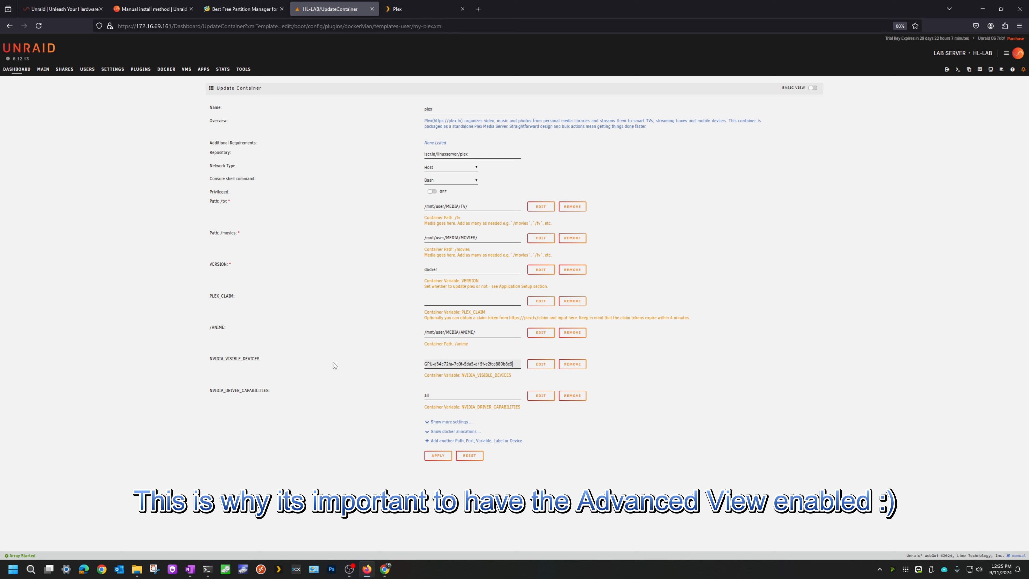
left_click(439, 455)
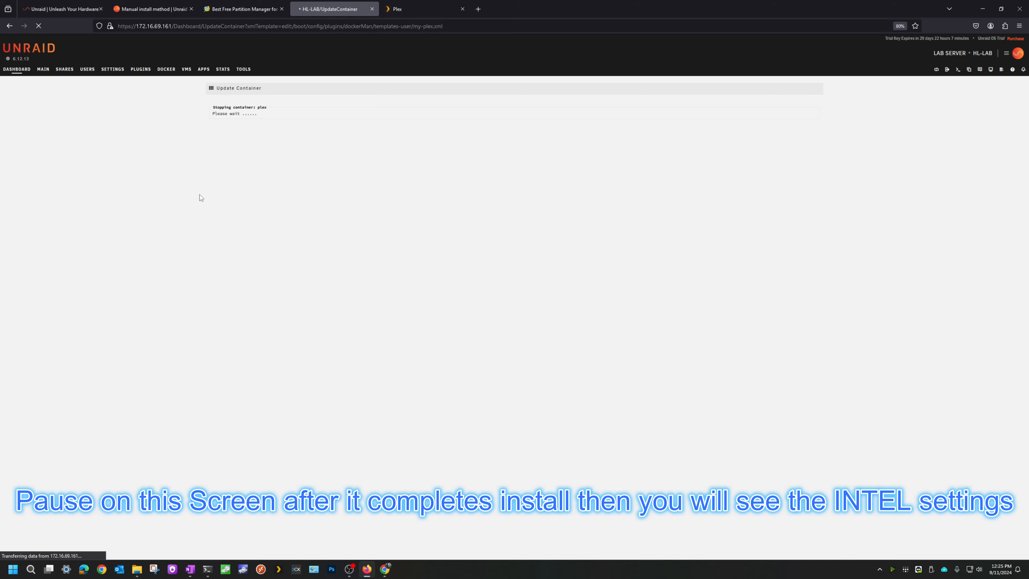
left_click(518, 304)
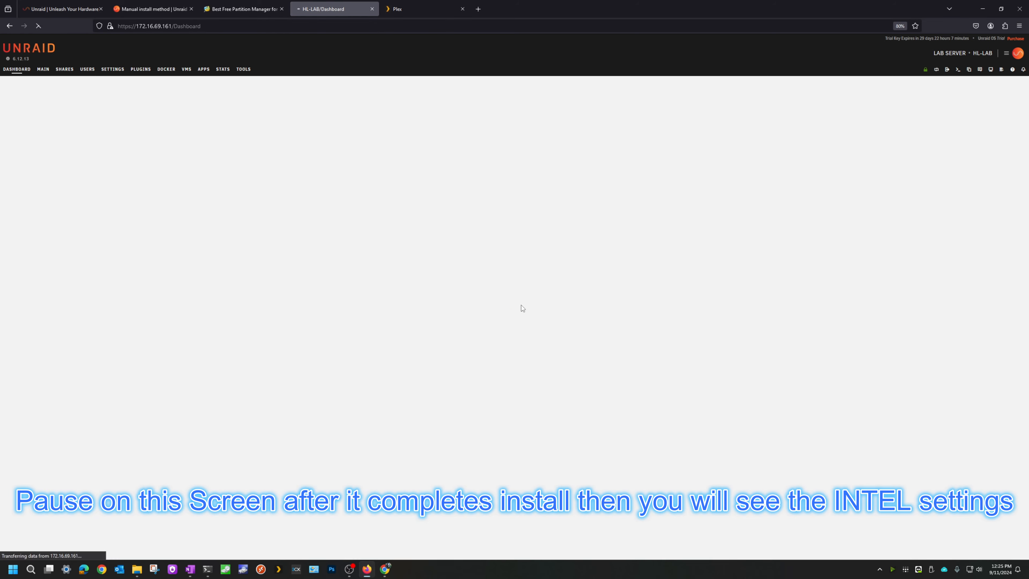
- Open the Nvidia Driver plugin's settings and check the installed GPU's model and UUID
left_click(112, 69)
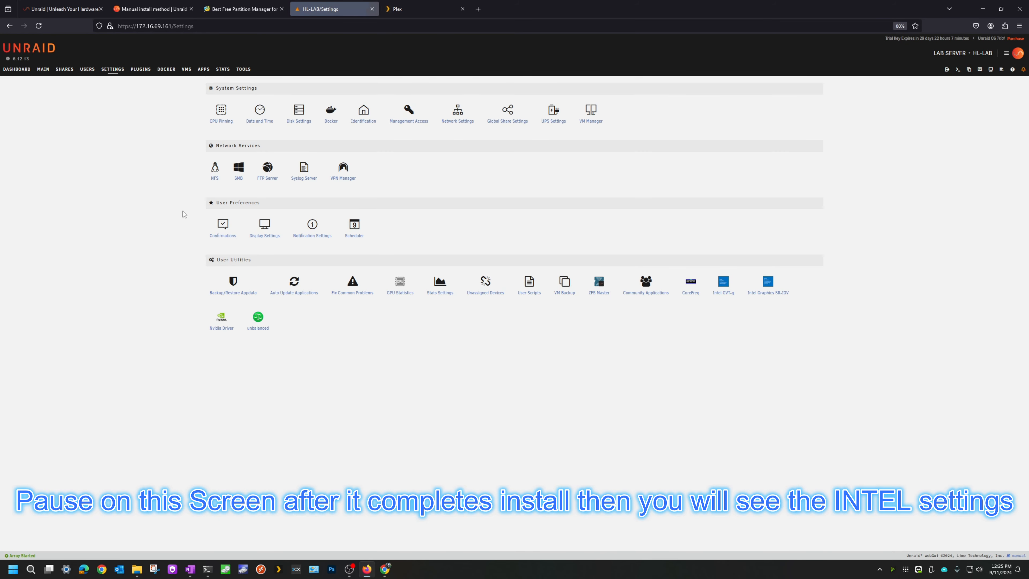
left_click_drag(236, 259, 227, 330)
left_click(221, 323)
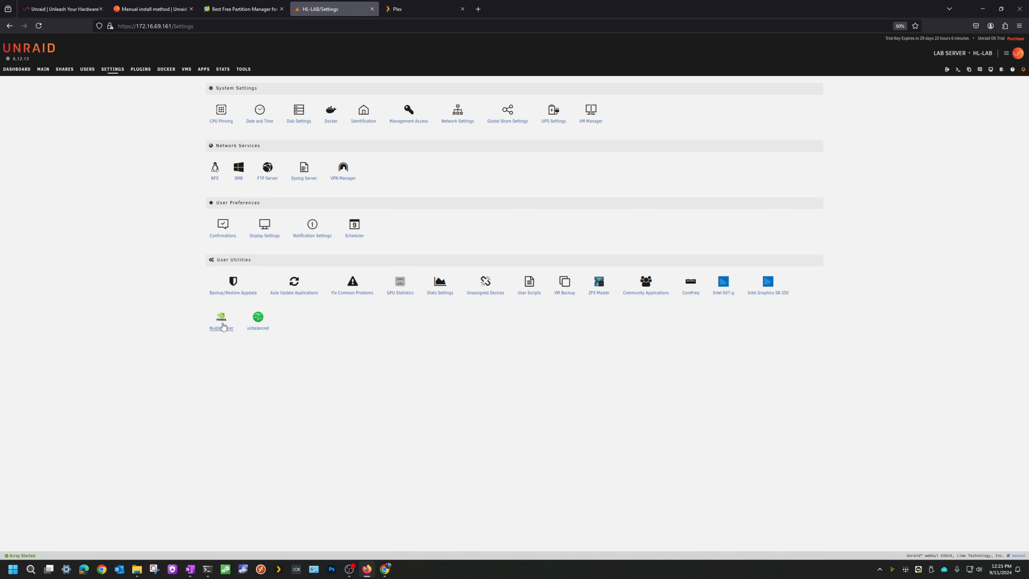
left_click_drag(316, 197, 257, 186)
left_click(339, 172)
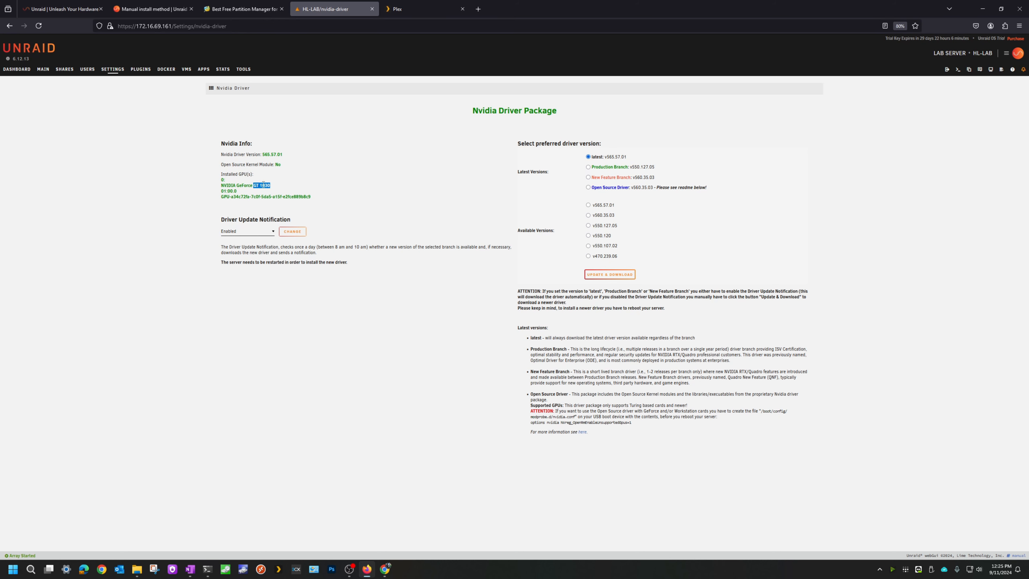
- Check the plex container in Unraid's Docker list, then dismiss Plex's limited connection notice and reload the Plex dashboard
left_click(43, 68)
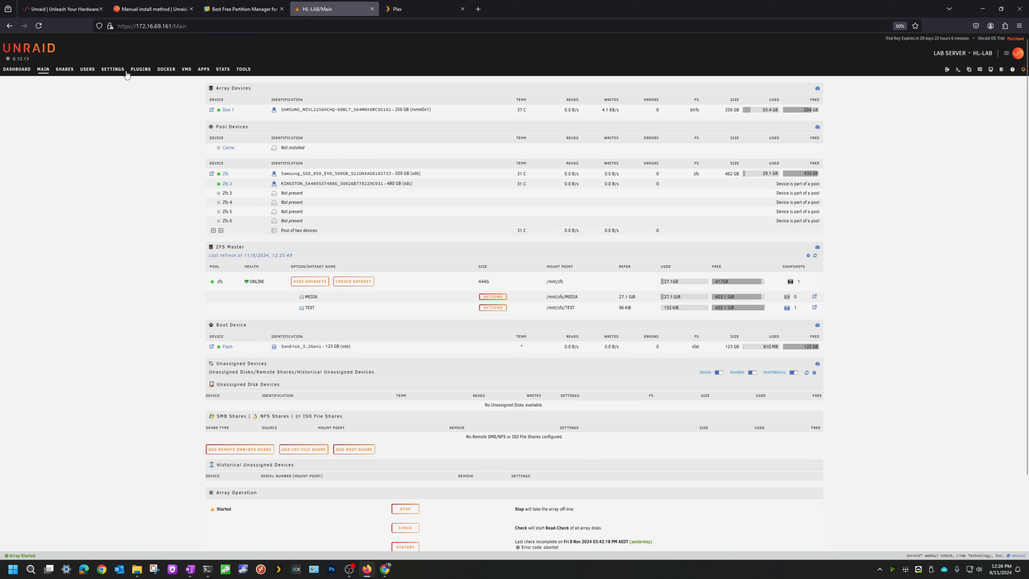
left_click(166, 71)
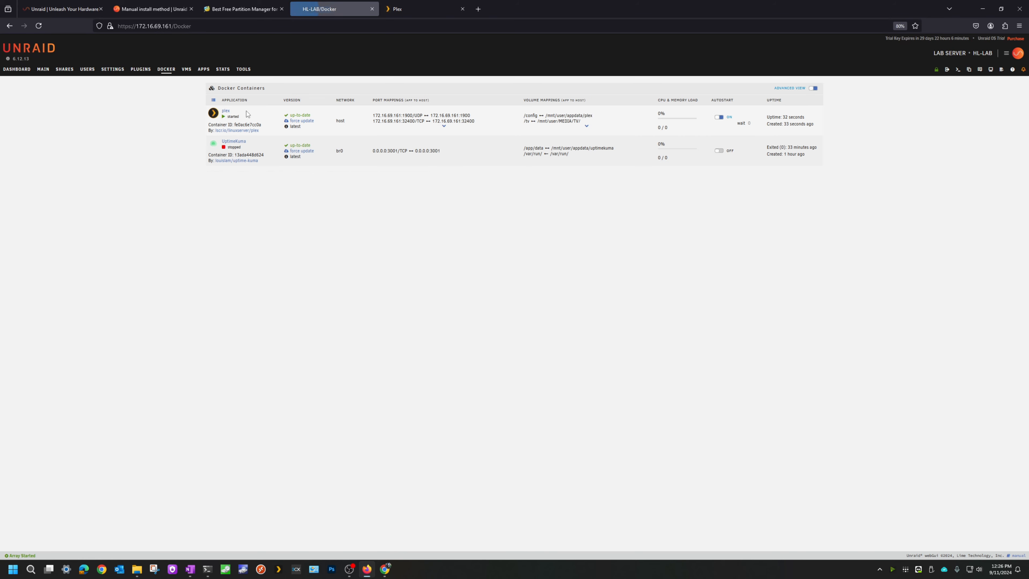
left_click(429, 9)
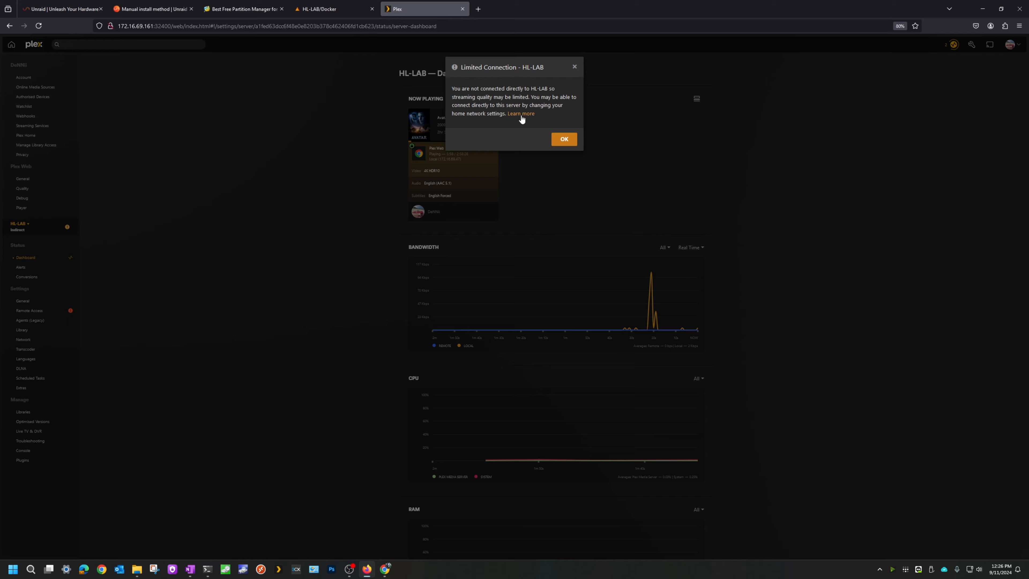
left_click(574, 68)
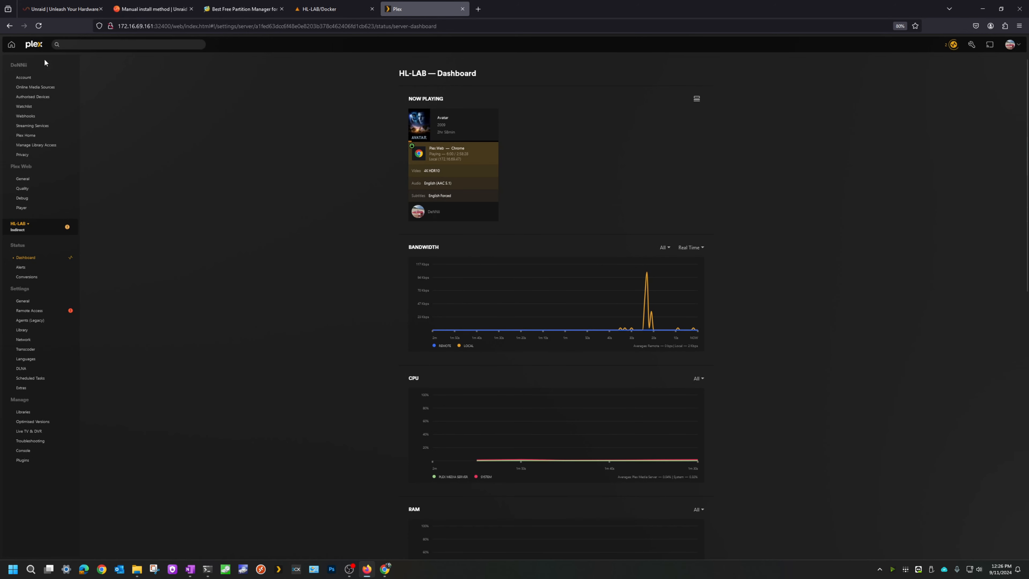
left_click(39, 25)
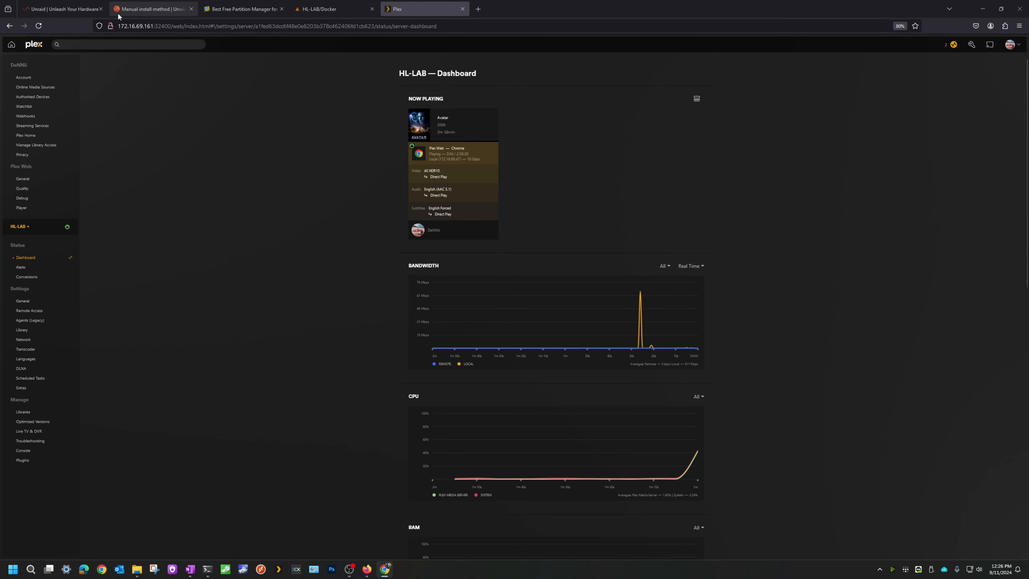
- Examine the processor load and both GPU sections on the Unraid dashboard while Avatar is playing
left_click(320, 9)
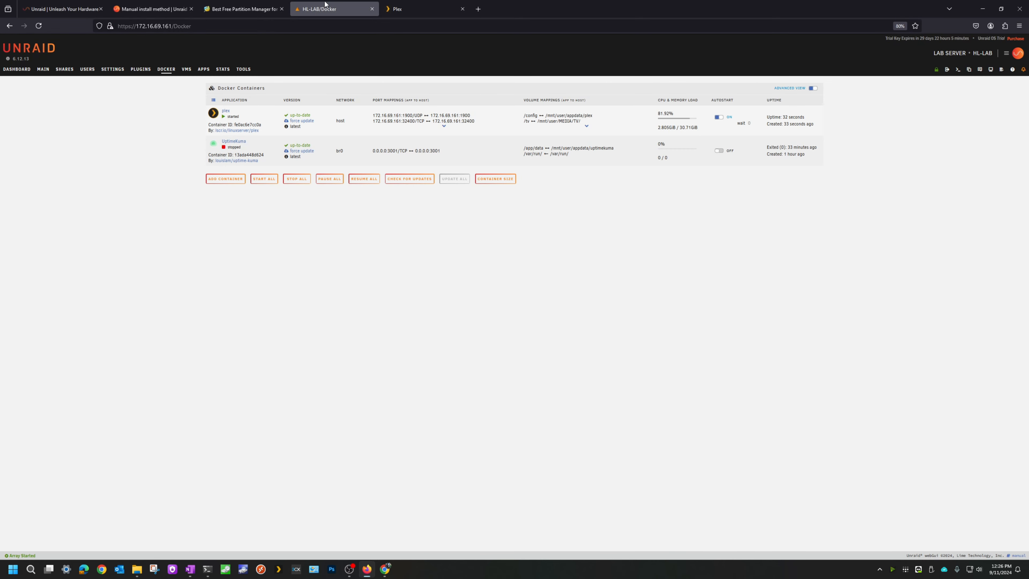
left_click(25, 69)
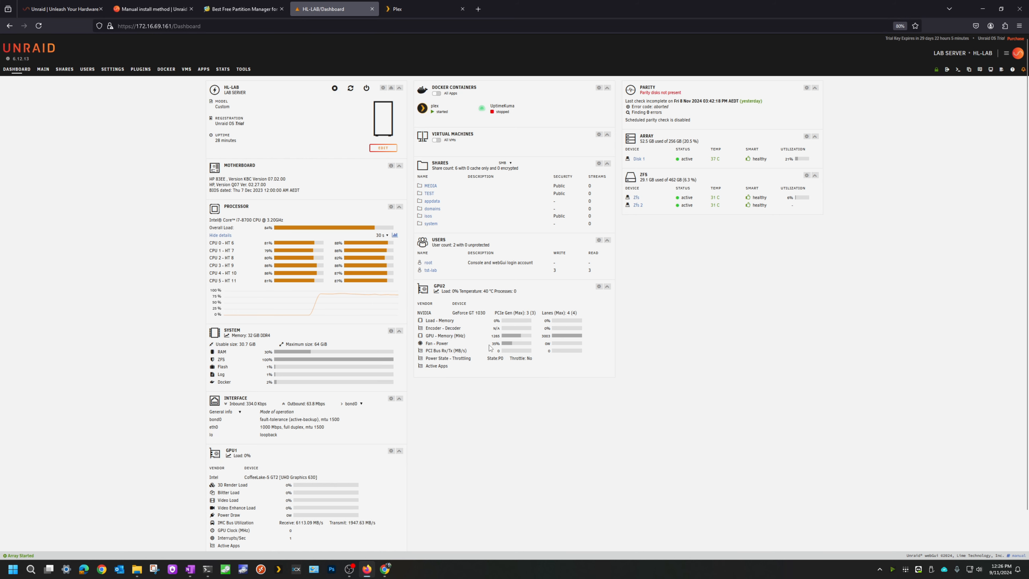
double_click(439, 286)
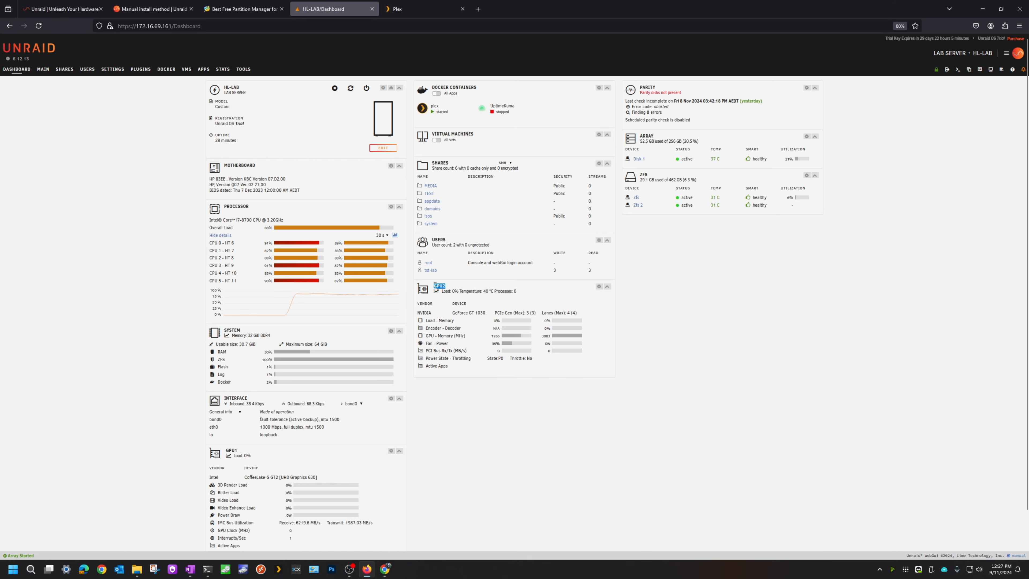
scroll(329, 181, "down", 1)
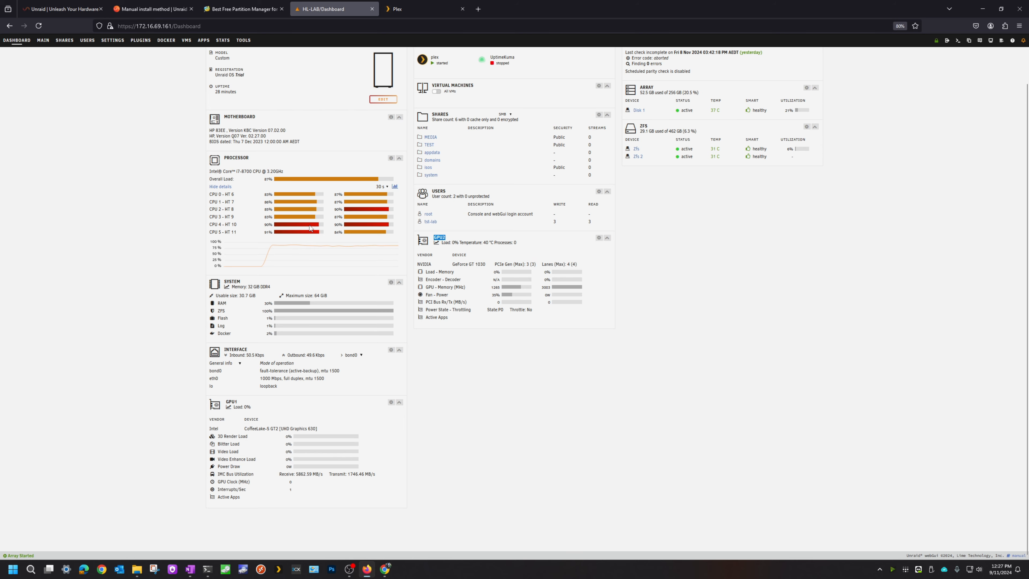
- Check the Avatar stream and CPU graph on the Plex dashboard, then review the hardware transcoding device options in the Transcoder settings
left_click(409, 7)
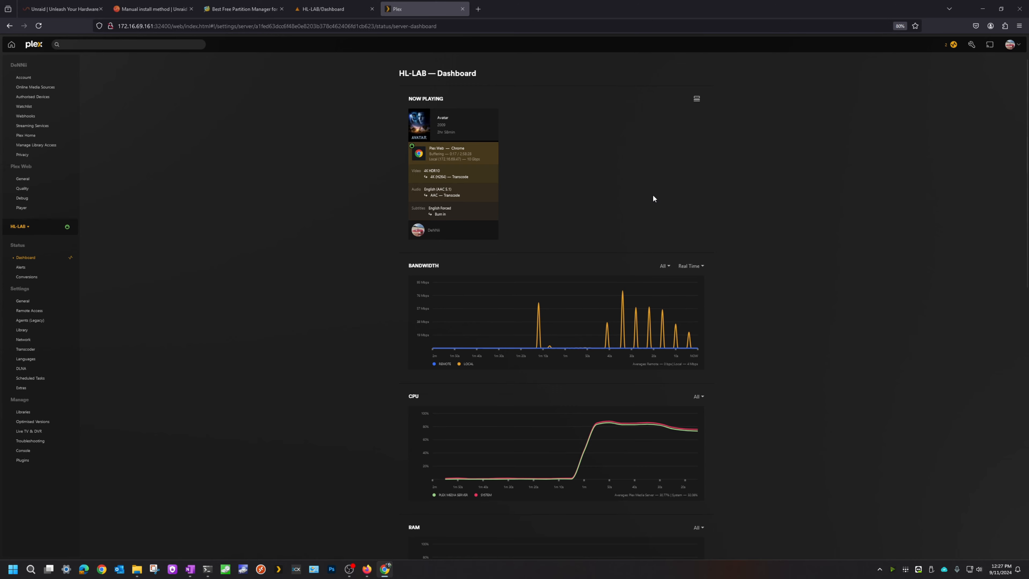
scroll(574, 251, "down", 3)
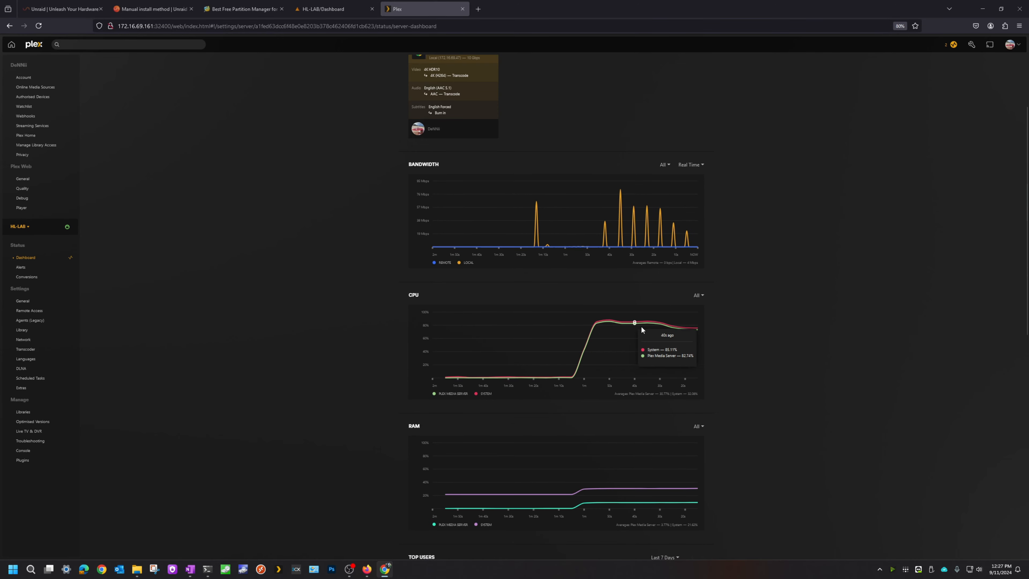
left_click(37, 350)
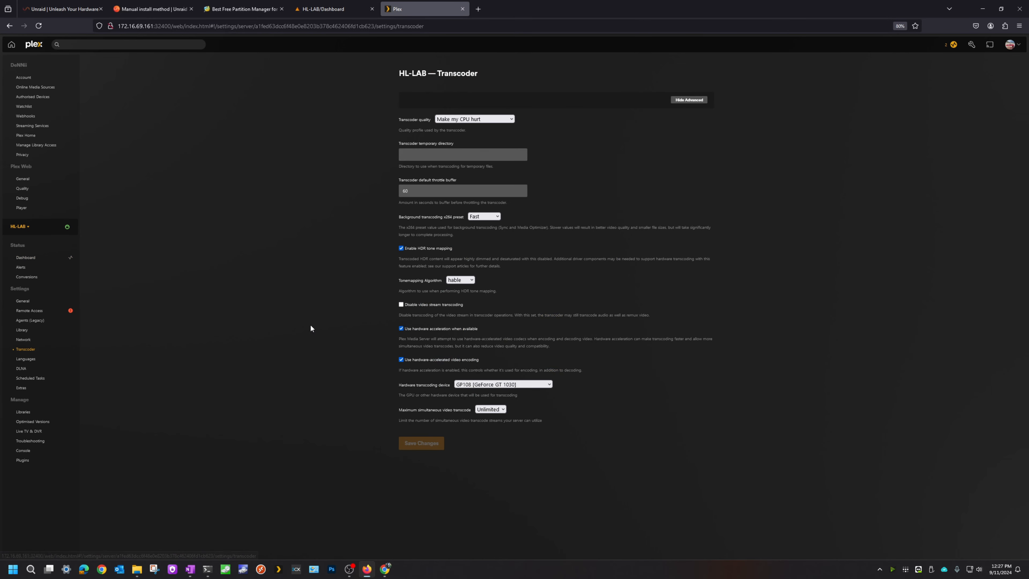
left_click(511, 385)
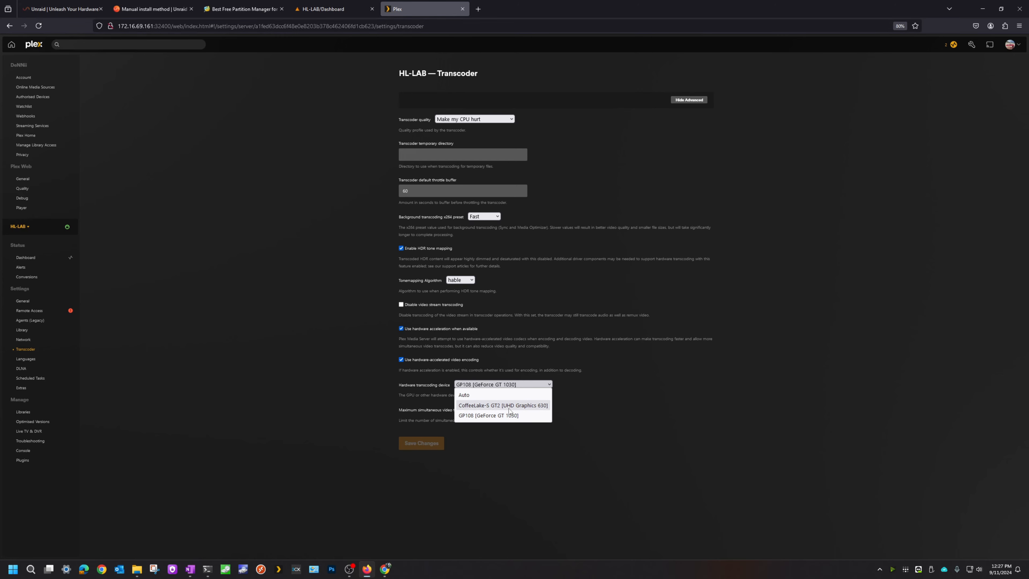
left_click(682, 406)
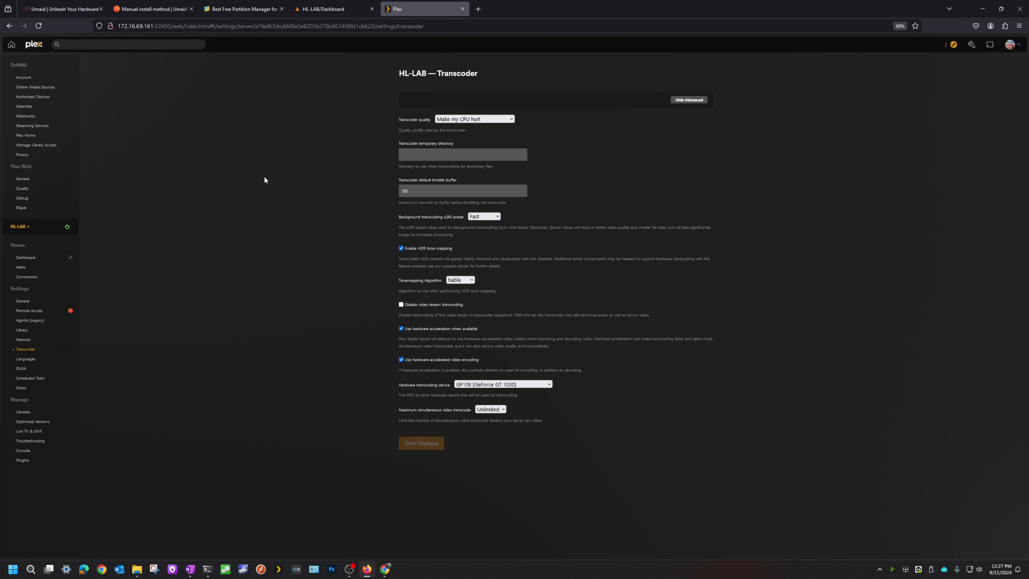
- Open the plex container's template from the Unraid dashboard and inspect the NVIDIA_VISIBLE_DEVICES variable's configuration without changing it
left_click(324, 9)
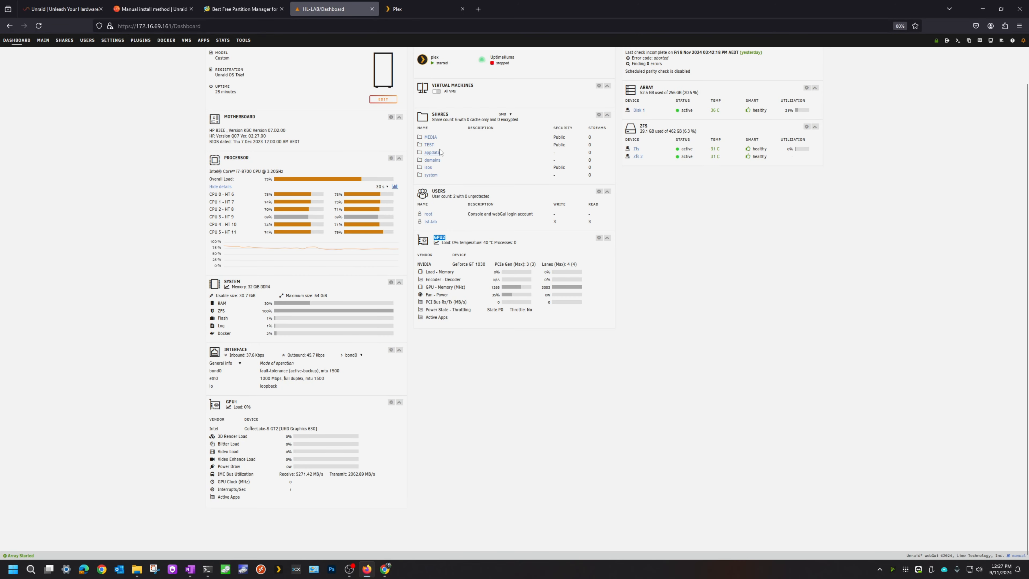
scroll(439, 149, "up", 2)
left_click(422, 108)
left_click(437, 178)
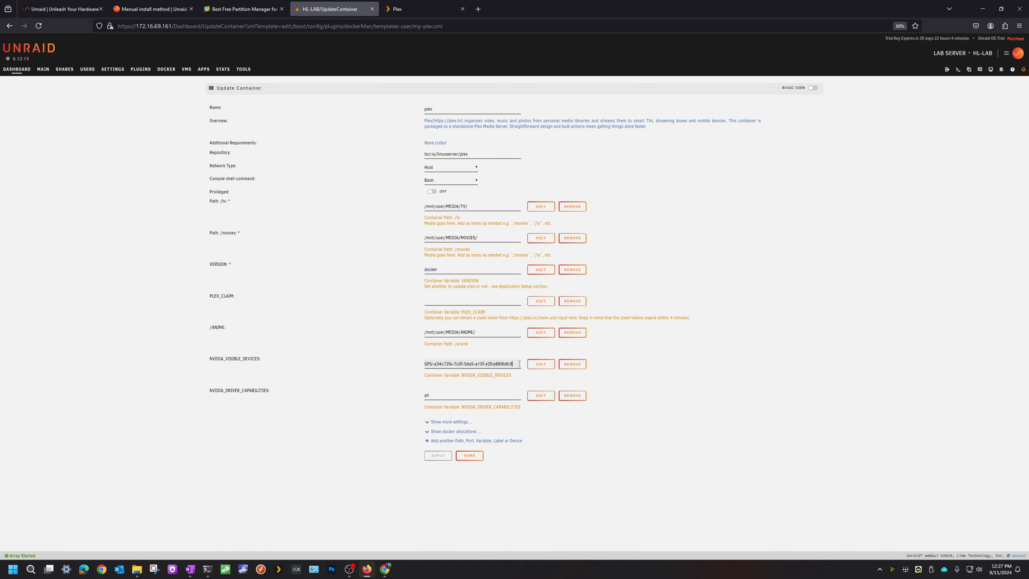
left_click(507, 332)
left_click(541, 363)
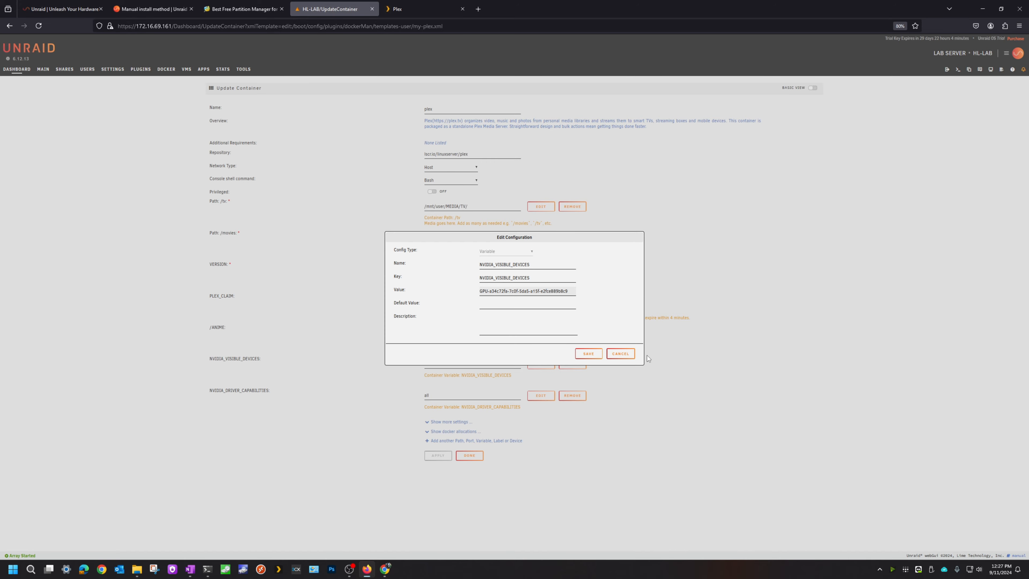
left_click(620, 353)
- Review the NVIDIA_DRIVER_CAPABILITIES variable's name, key and value, then save it and apply the plex container template
left_click(541, 395)
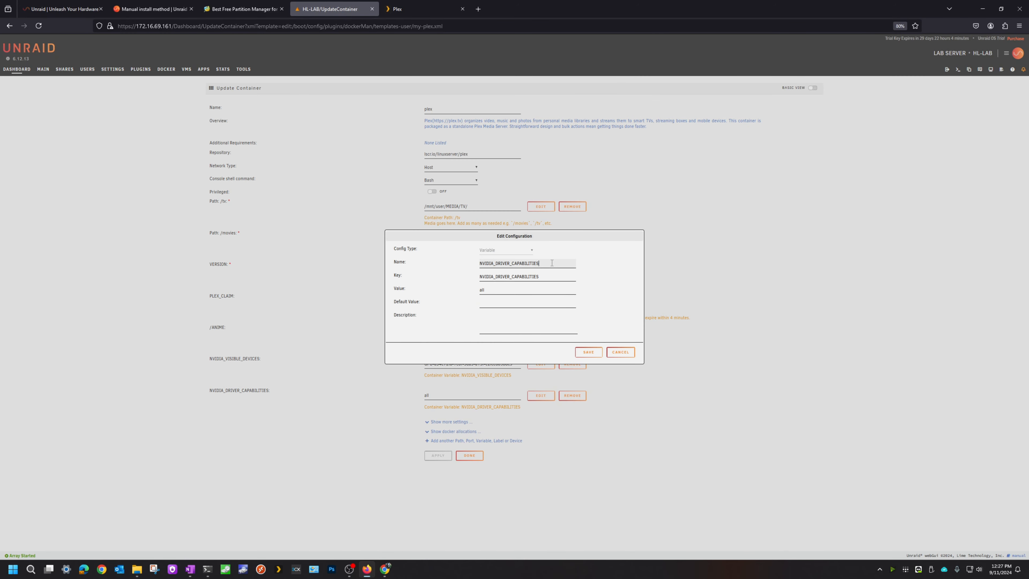
key("Tab")
key("Tab")
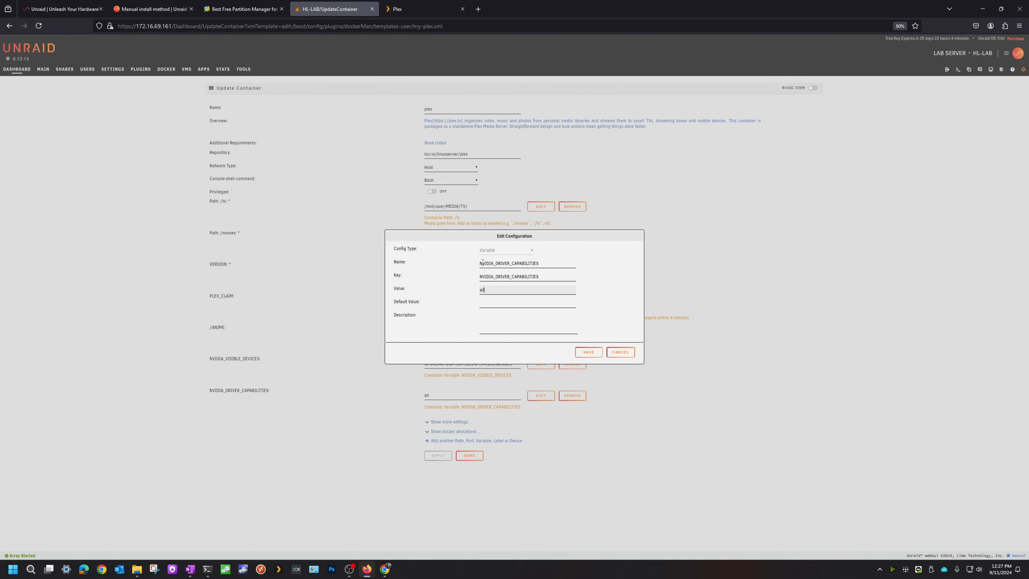
left_click(482, 263)
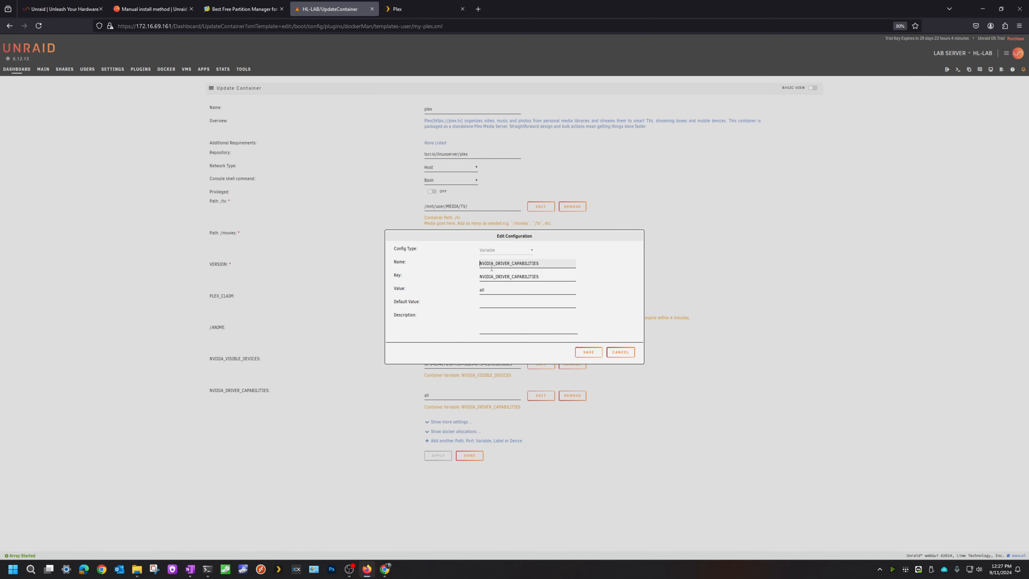
key("Tab")
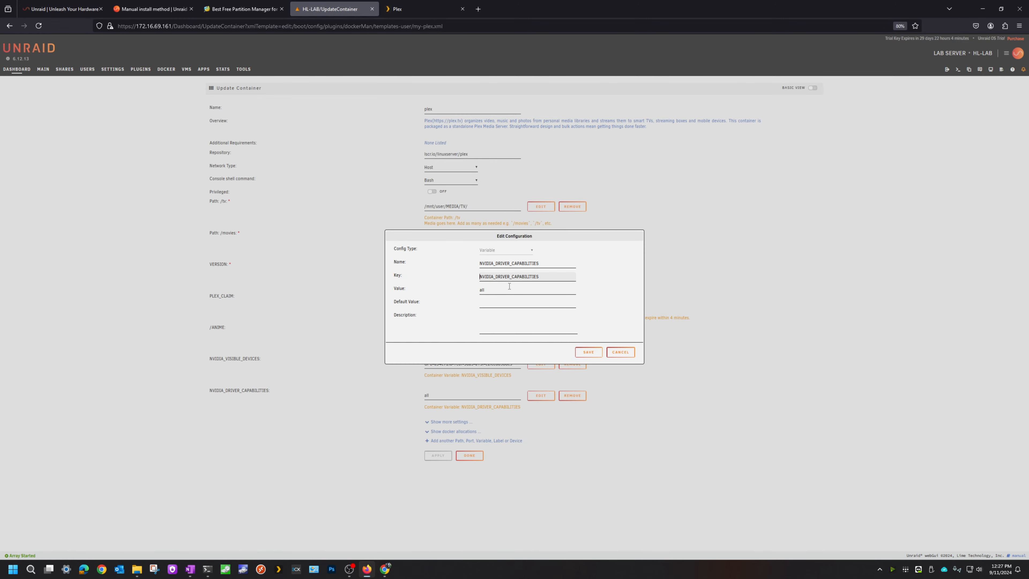
left_click(598, 352)
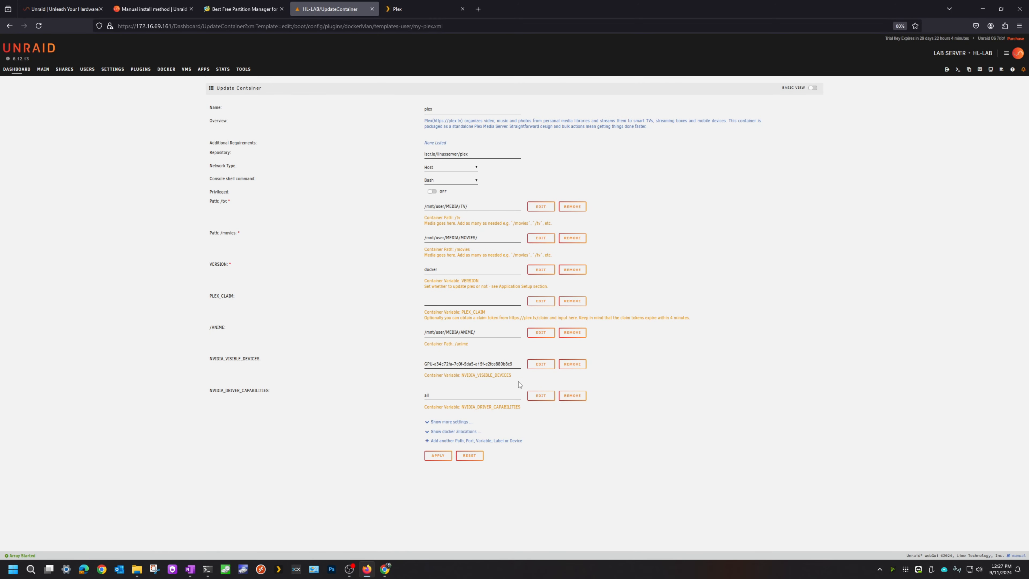
left_click(438, 455)
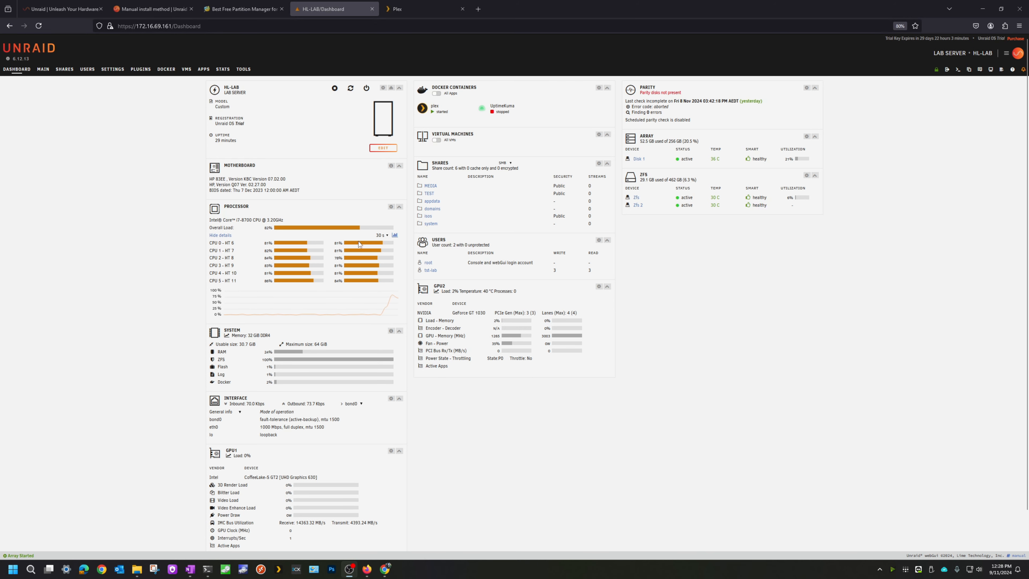
- Reopen the plex container's template in advanced view, replace Extra Parameters with --runtime=nvidia, and apply the update
left_click(423, 108)
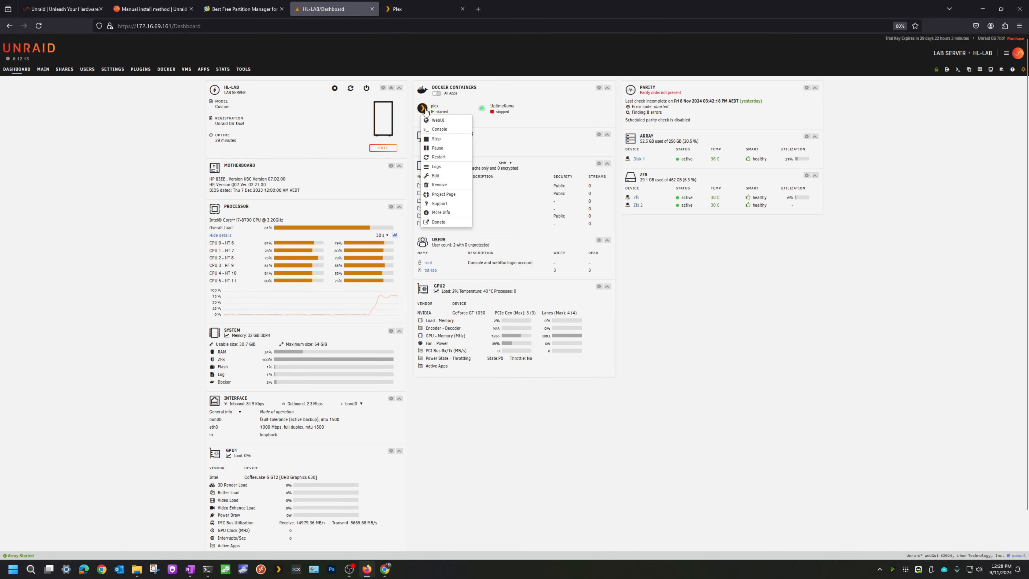
left_click(449, 181)
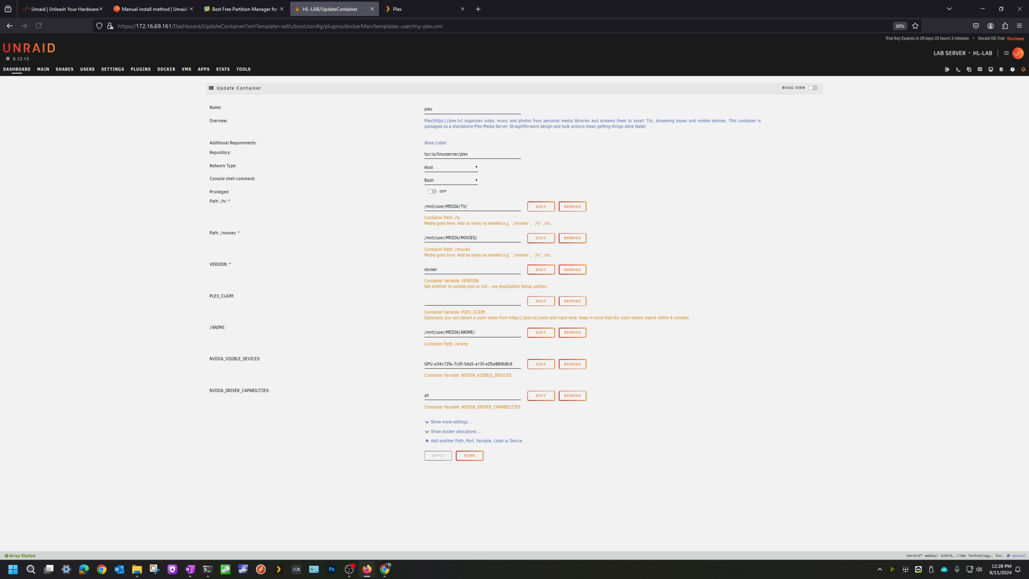
key("alt+Tab")
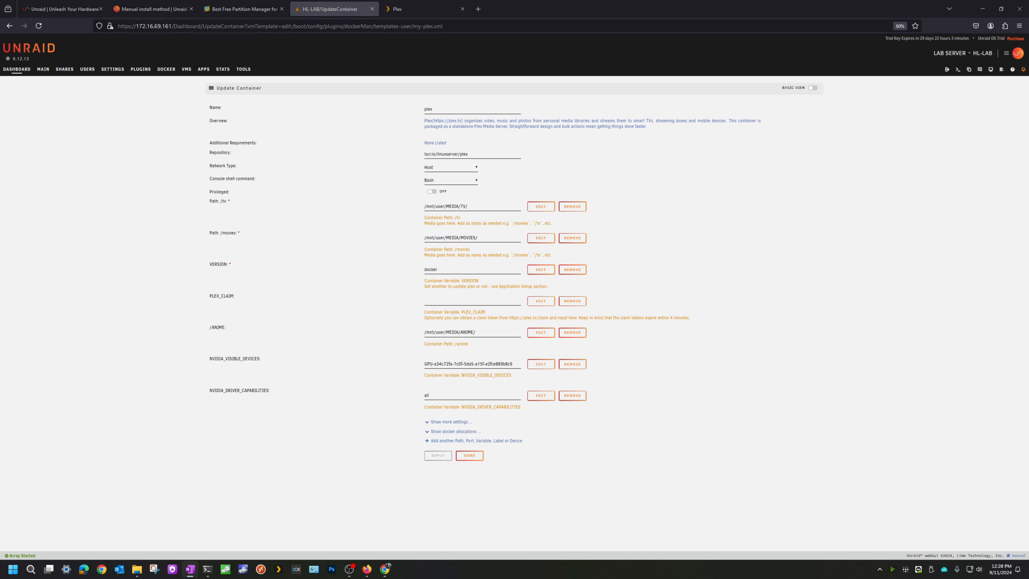
left_click(812, 88)
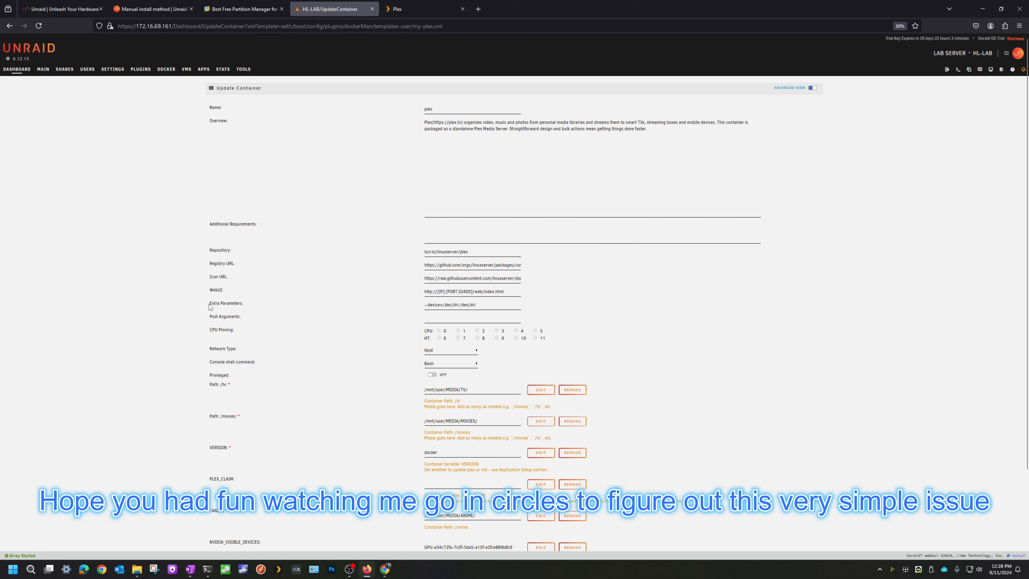
left_click_drag(209, 304, 244, 304)
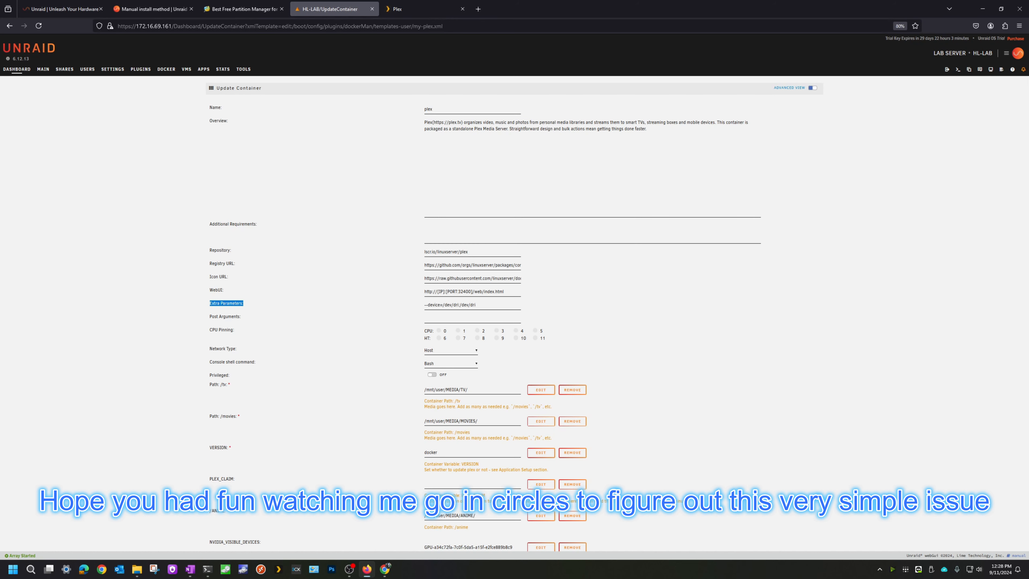
key("alt+Tab")
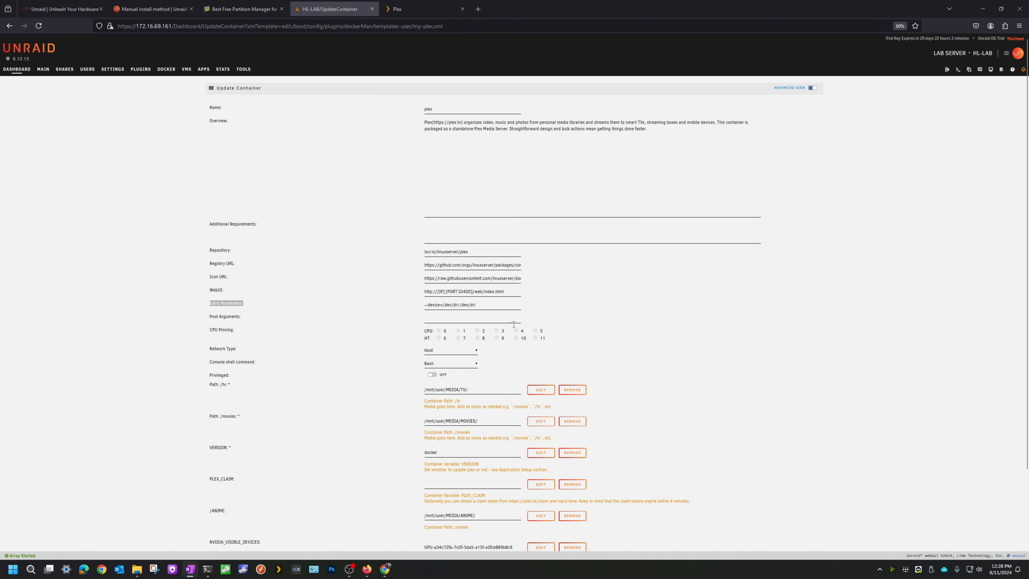
triple_click(507, 304)
type("--runtime=nvidia")
scroll(581, 316, "down", 2)
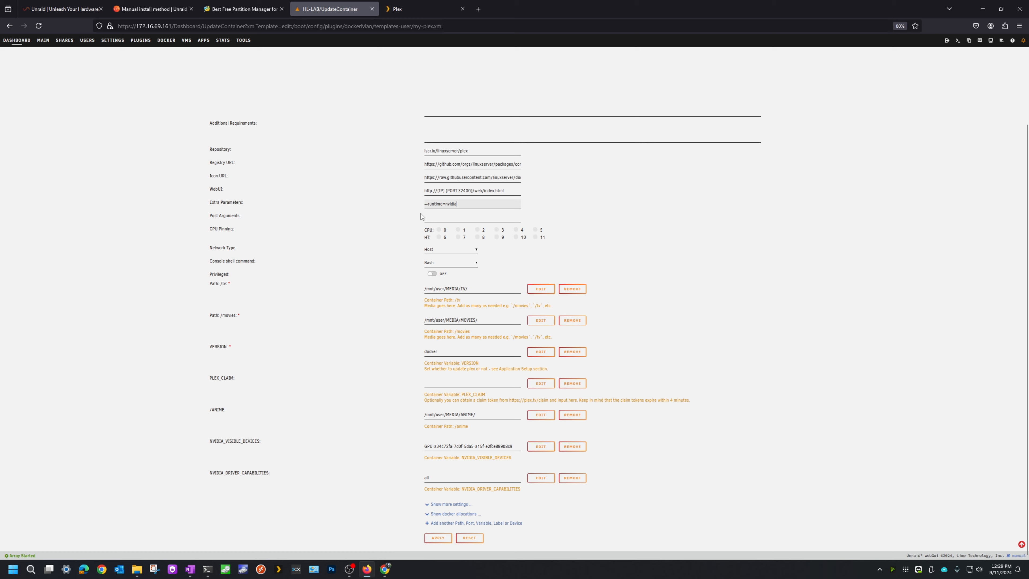
left_click(438, 540)
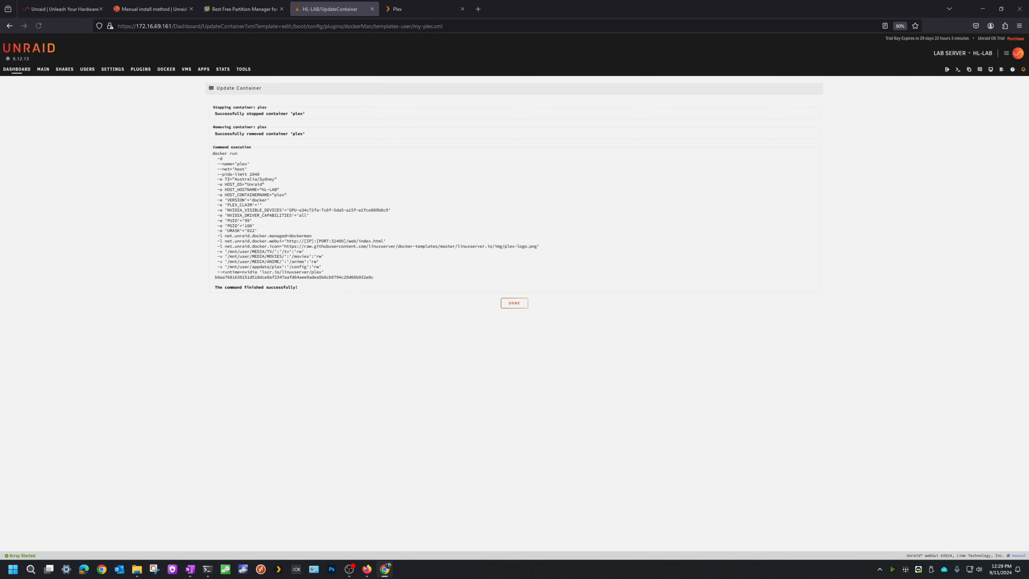
left_click(514, 302)
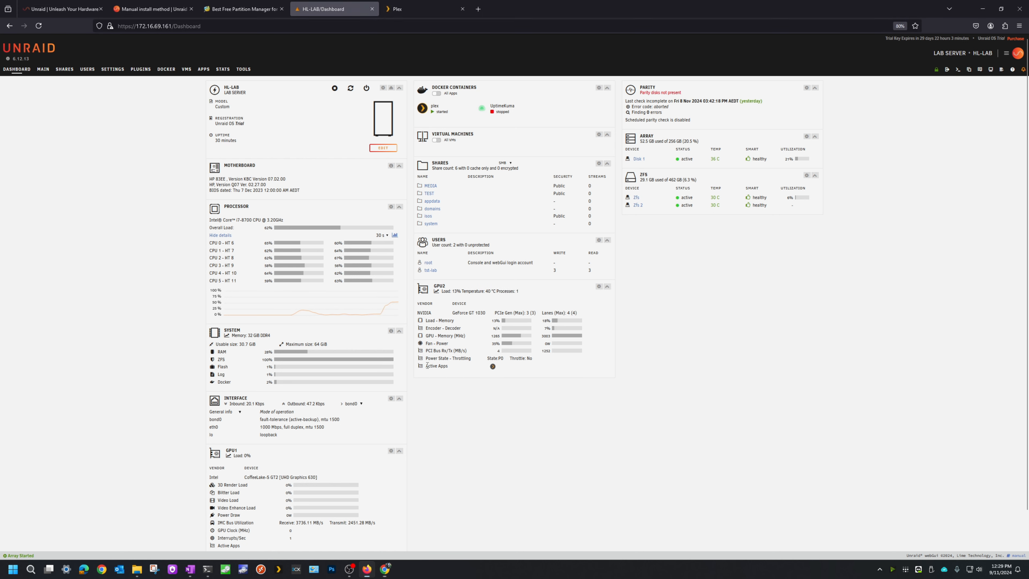
- Examine the GeForce GT 1030's active apps and load on the Unraid dashboard and compare them with the processor load
left_click_drag(424, 366, 448, 367)
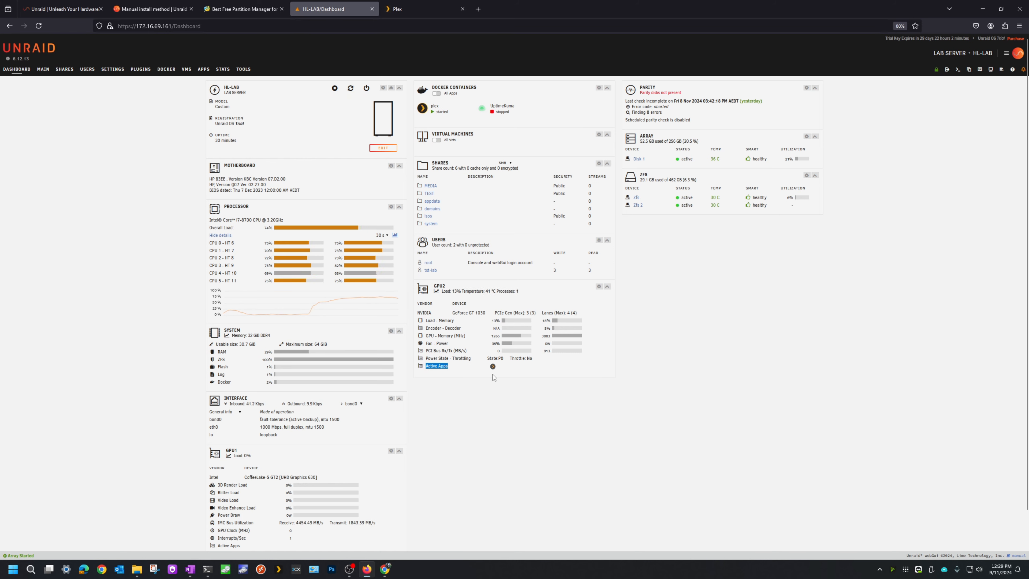
left_click_drag(452, 312, 486, 315)
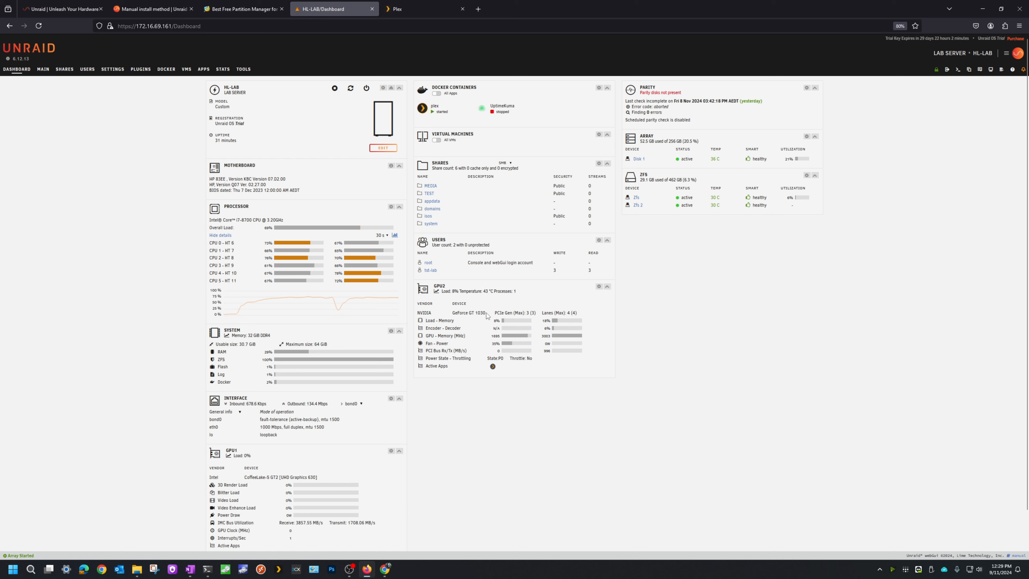
left_click_drag(484, 313, 424, 285)
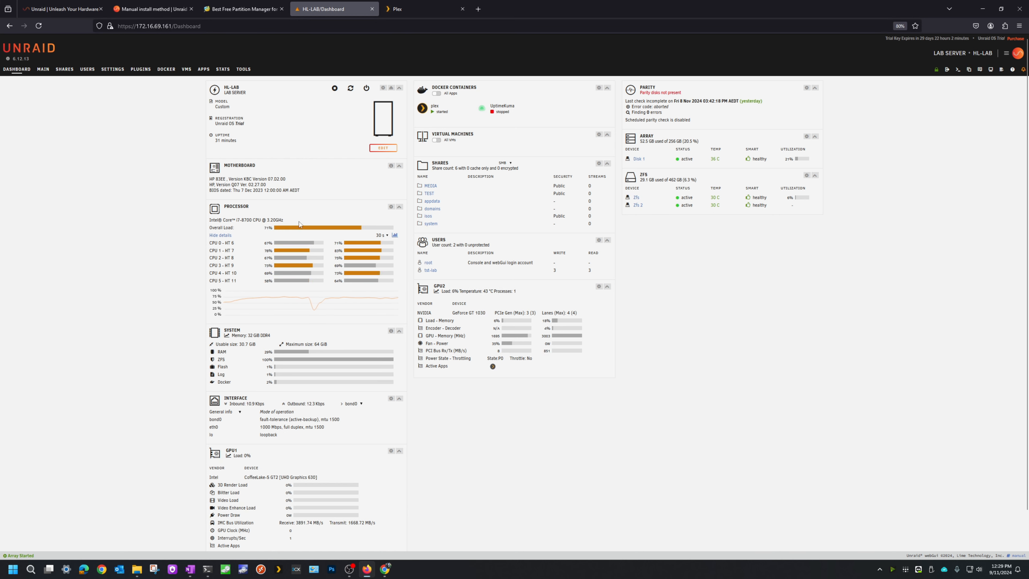
left_click_drag(241, 220, 274, 220)
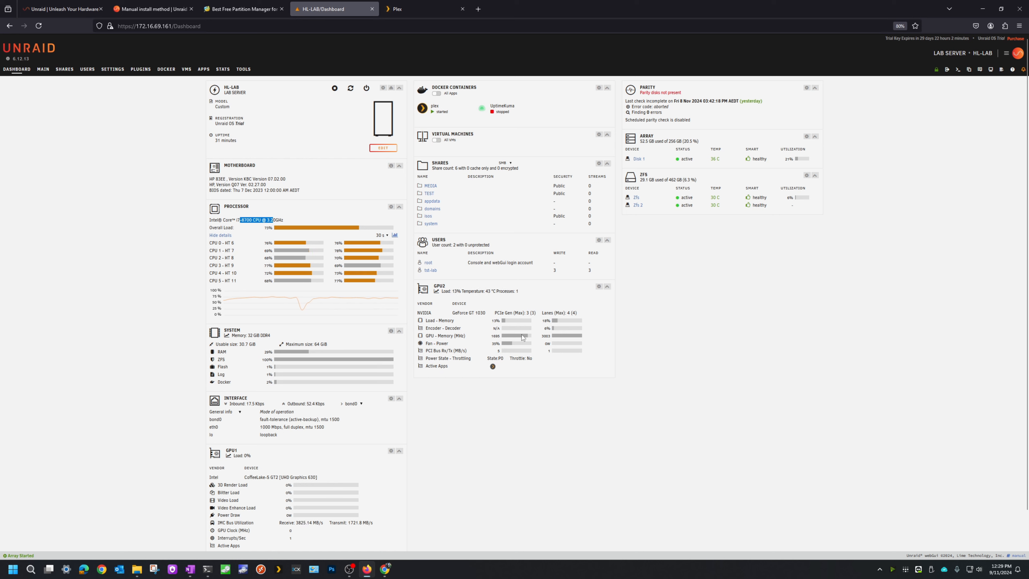
mouse_move(484, 313)
left_mouse_down()
mouse_move(470, 312)
mouse_move(485, 312)
left_mouse_up()
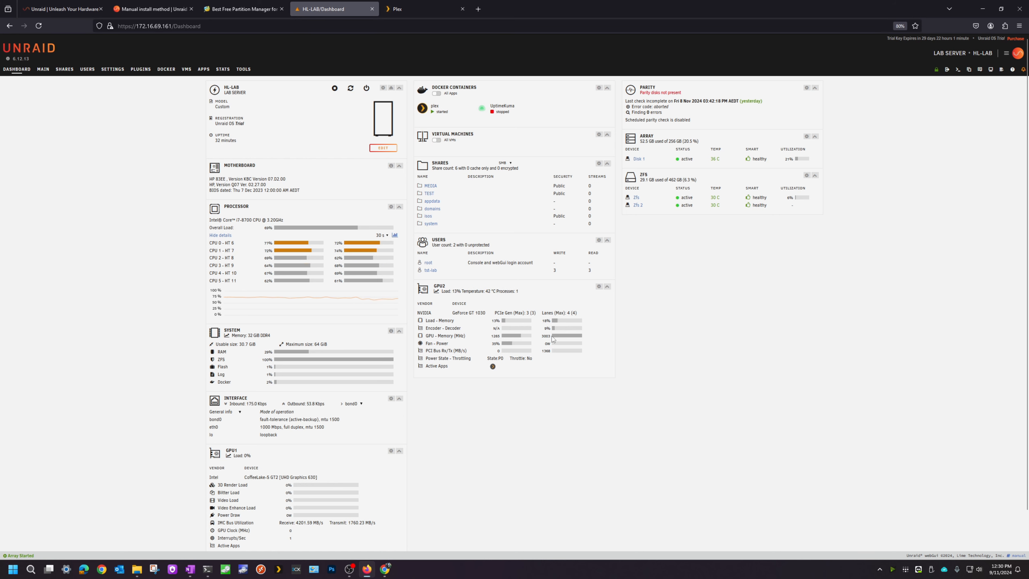
- Check the Avatar stream's transcoding details and the CPU and RAM graphs on the Plex dashboard
left_click(397, 10)
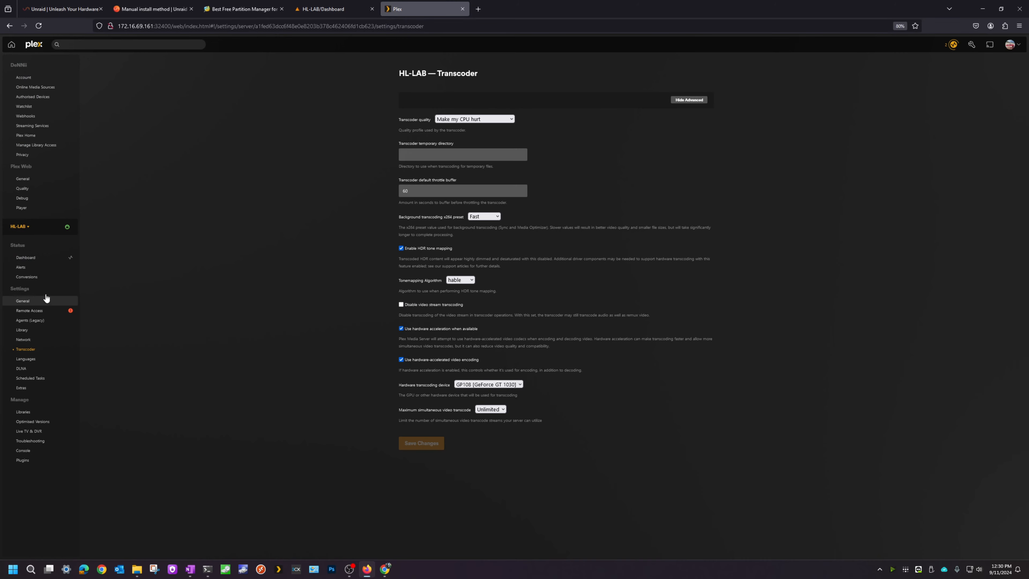
left_click(27, 258)
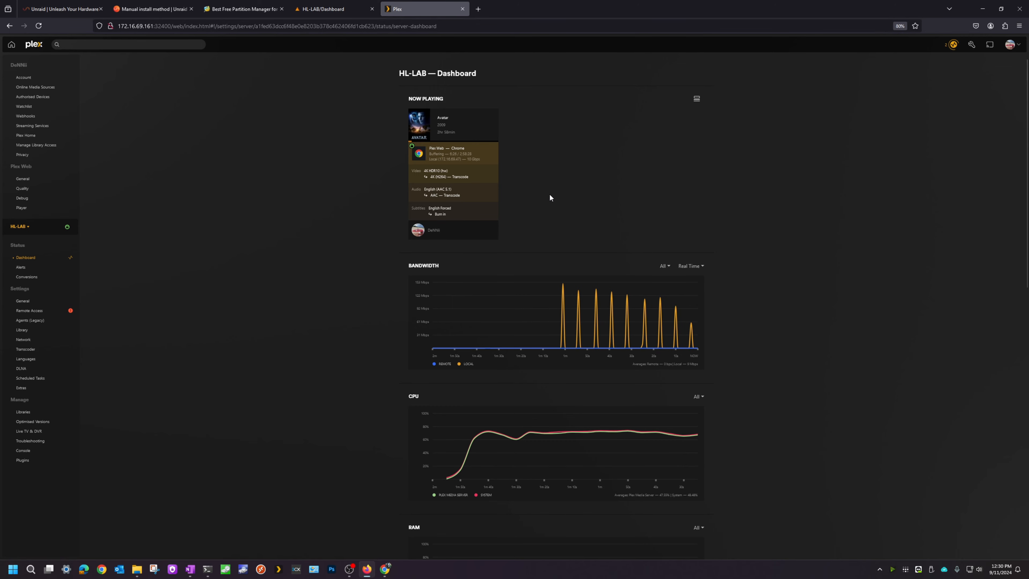
scroll(566, 424, "down", 10)
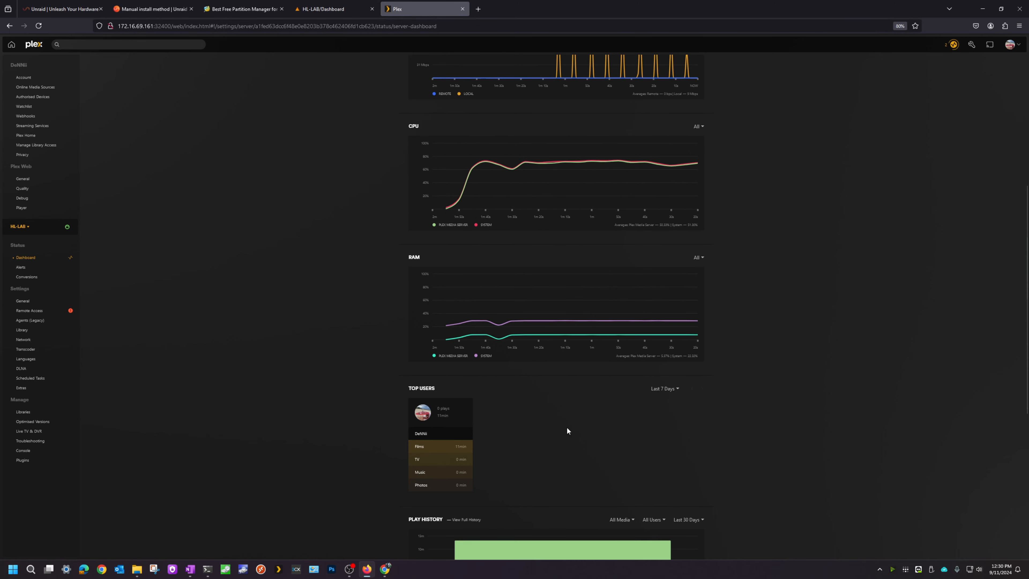
scroll(567, 428, "up", 15)
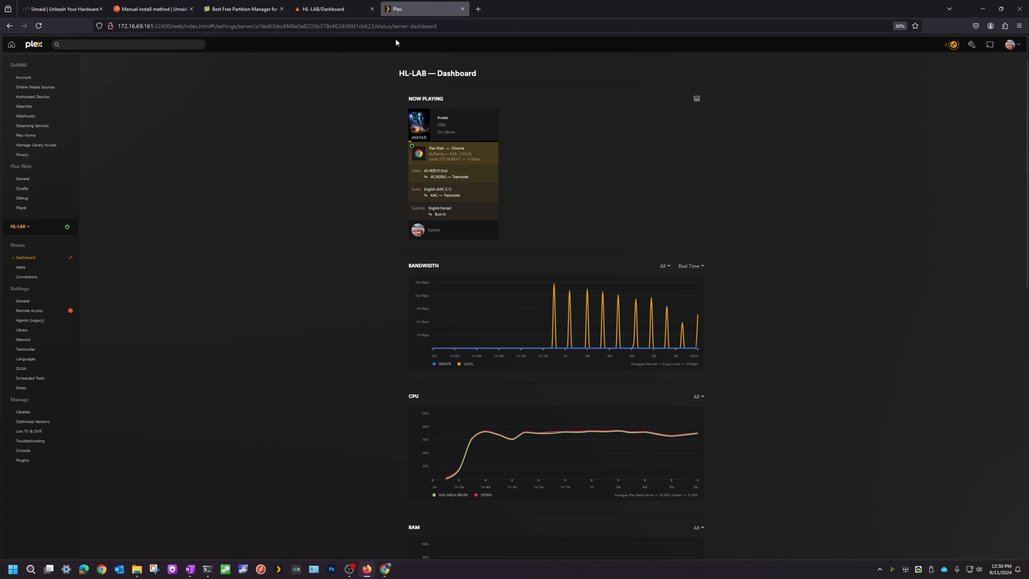
- Reopen the plex container's template from the Unraid dashboard in advanced view and review Extra Parameters and the NVIDIA_VISIBLE_DEVICES entry
left_click(341, 16)
left_click(422, 108)
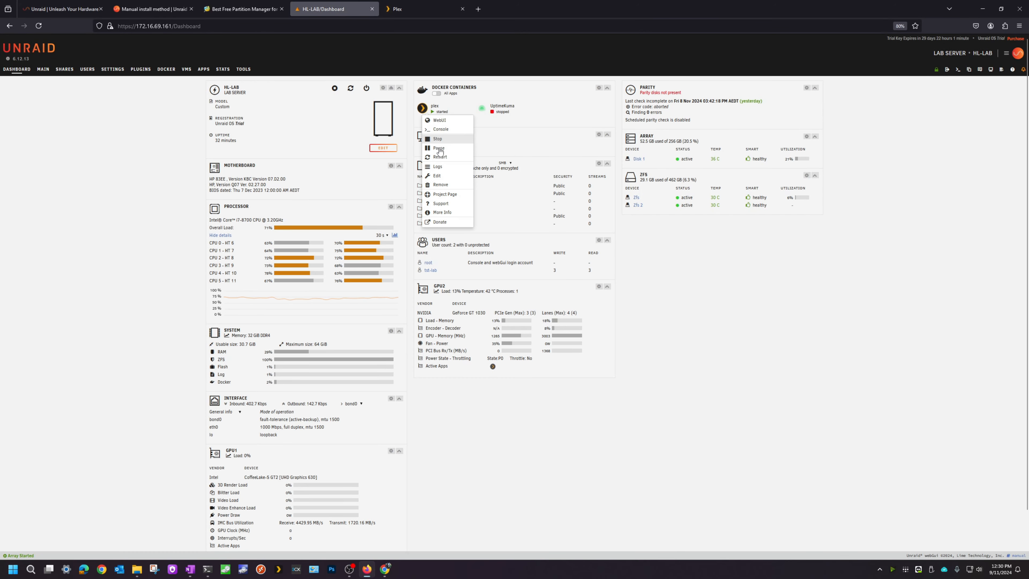
left_click(435, 176)
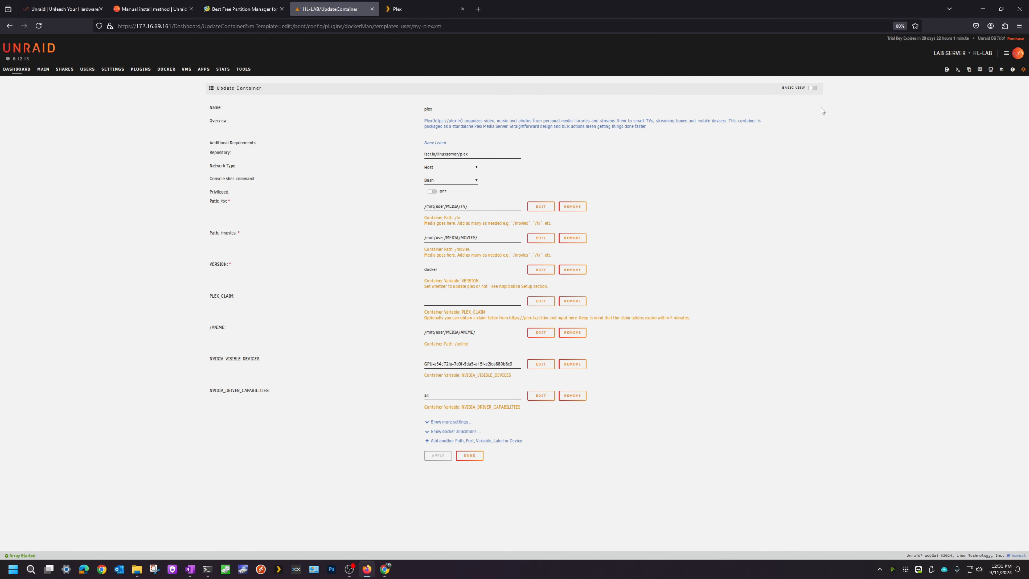
left_click(813, 88)
triple_click(485, 303)
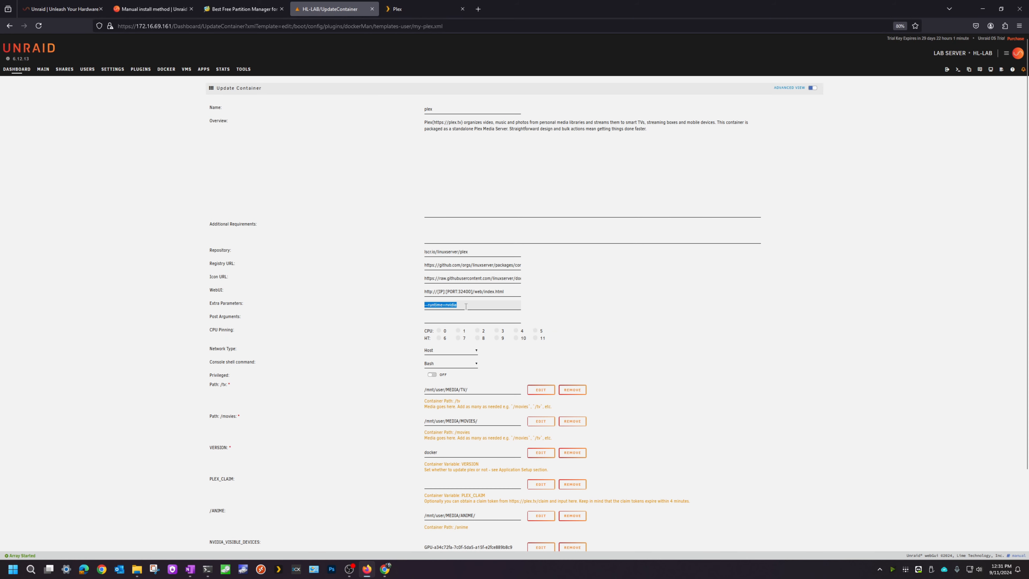
scroll(620, 318, "down", 3)
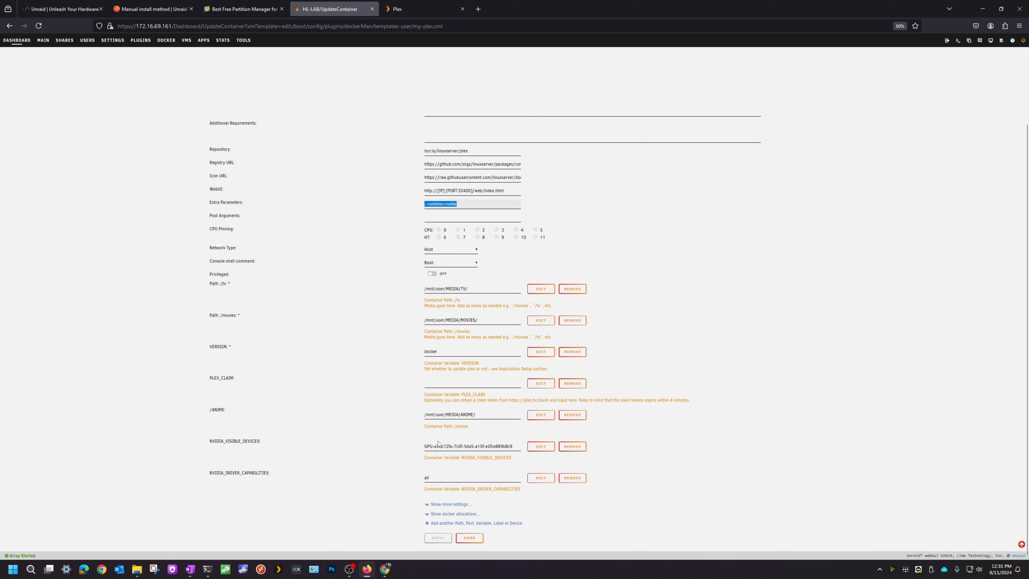
mouse_move(219, 441)
left_mouse_down()
mouse_move(272, 447)
mouse_move(219, 441)
left_mouse_up()
left_click(272, 444)
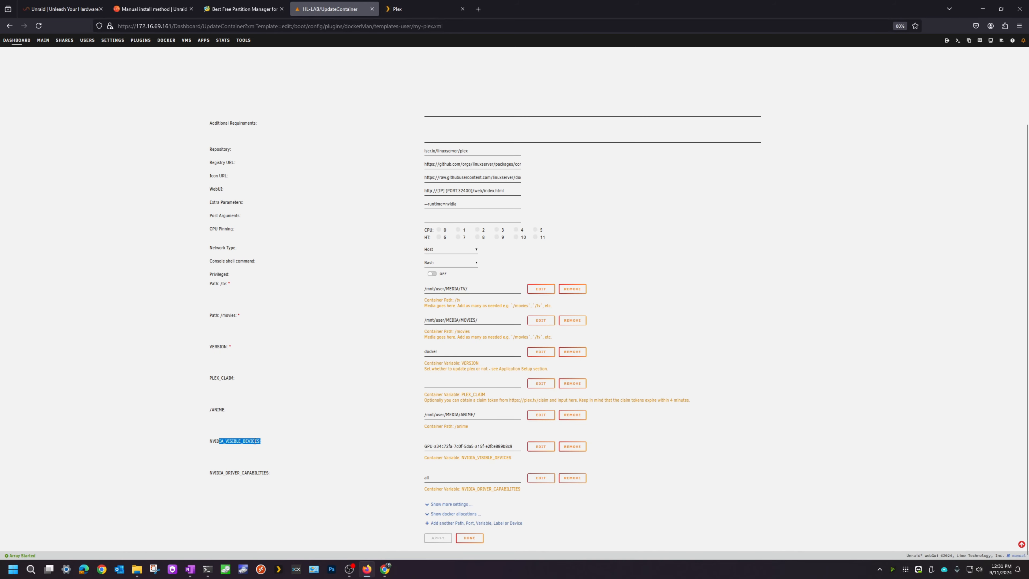
- Inspect the name, key and value in the NVIDIA_VISIBLE_DEVICES variable's configuration, then close it without saving
left_click(540, 446)
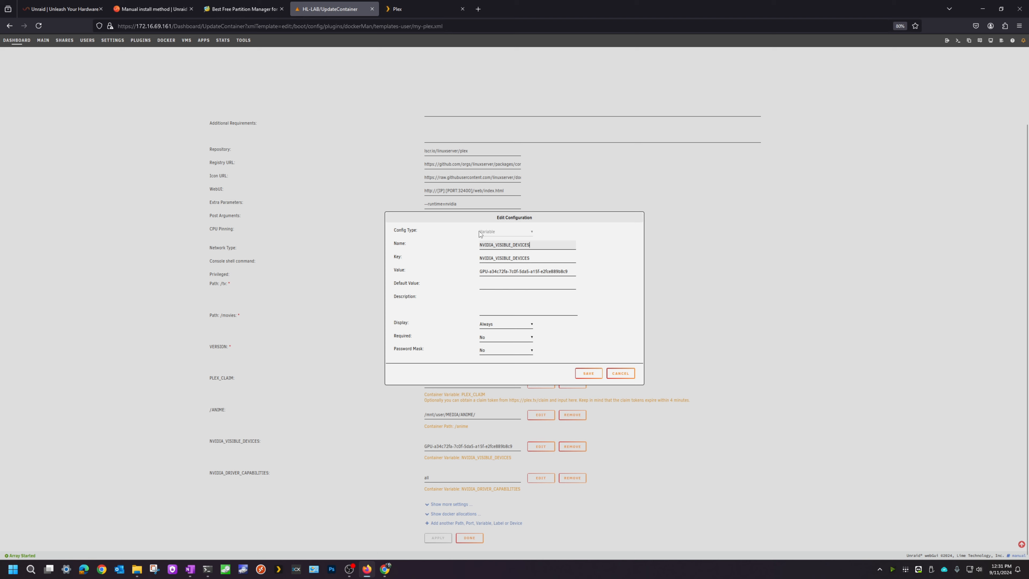
left_click(541, 245)
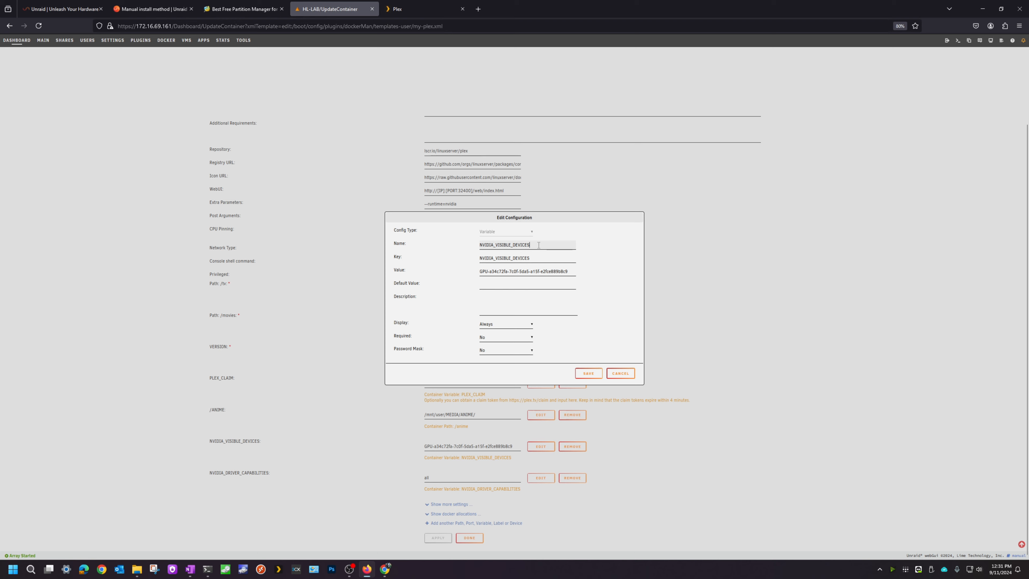
left_click(546, 257)
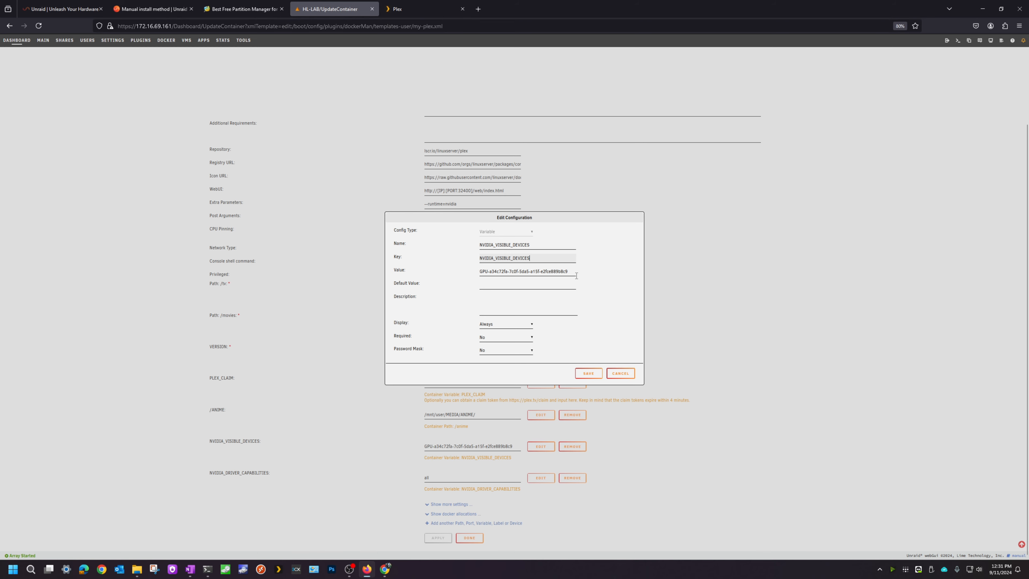
left_click(539, 271)
left_click(536, 254)
left_click(534, 243)
left_click(537, 257)
left_click(537, 245)
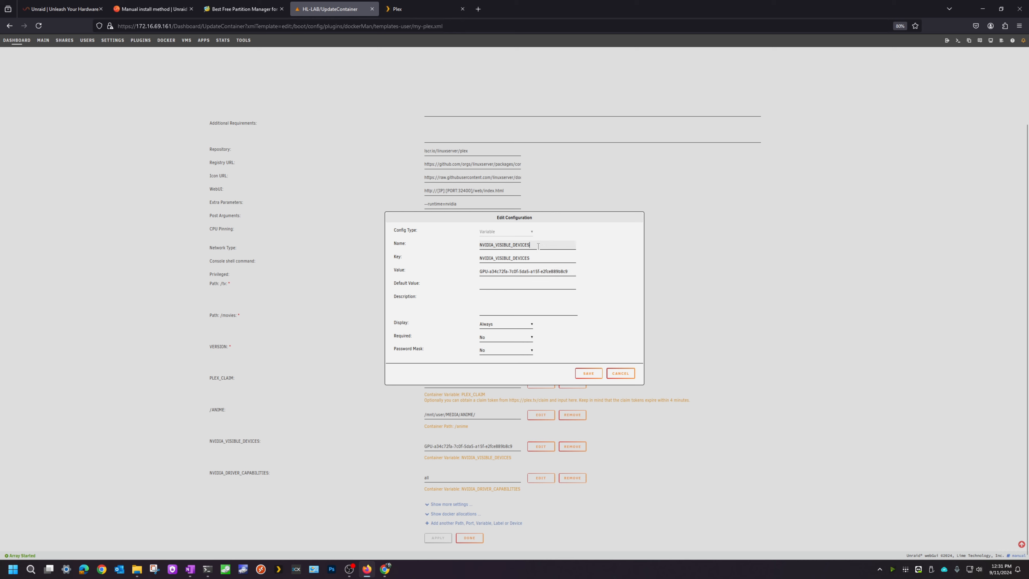
left_click(538, 256)
left_click(539, 246)
left_click(540, 257)
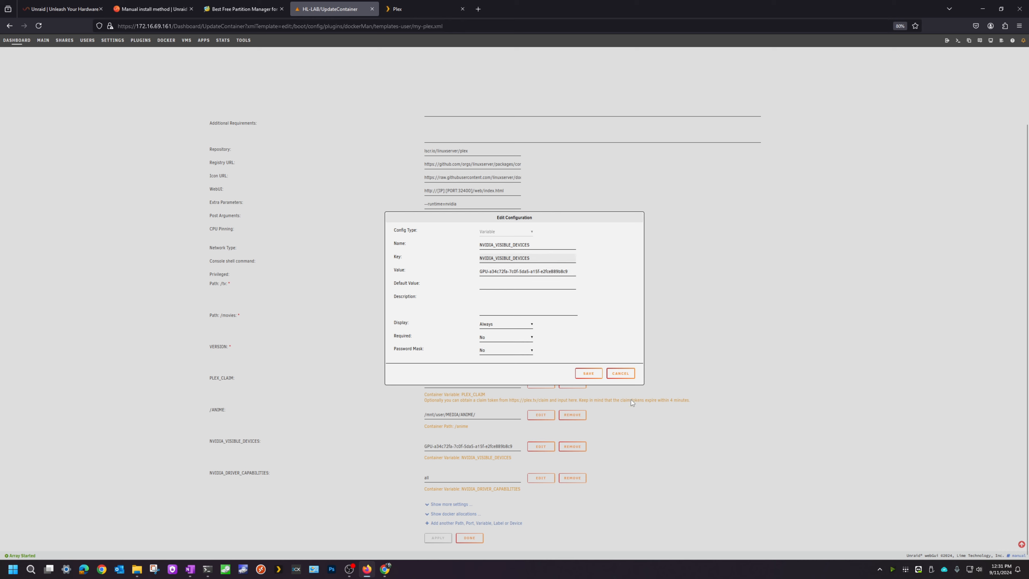
left_click(620, 373)
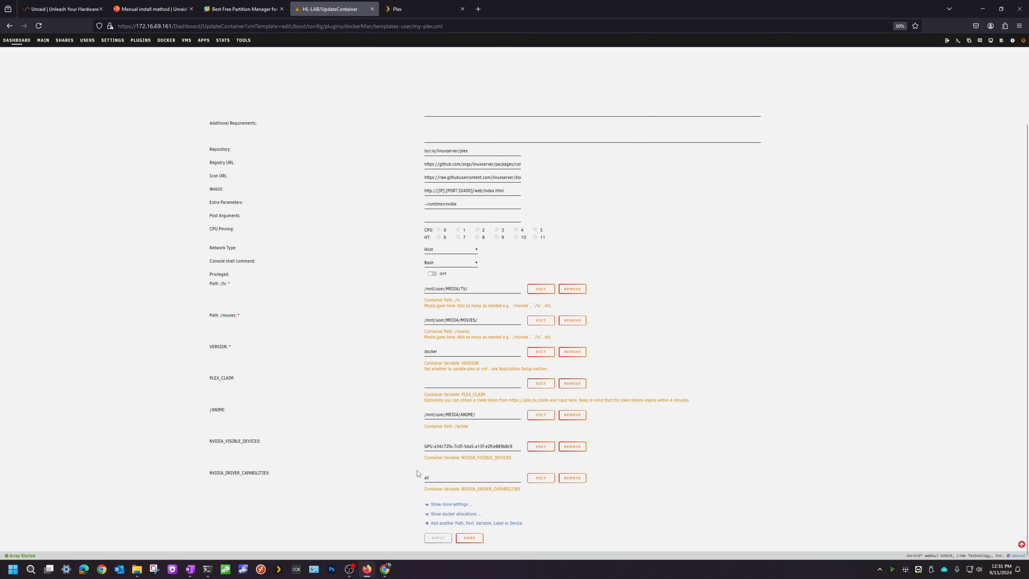
- Review the NVIDIA_DRIVER_CAPABILITIES variable without saving, then set NVIDIA_VISIBLE_DEVICES to all and apply the plex container update
left_click(541, 478)
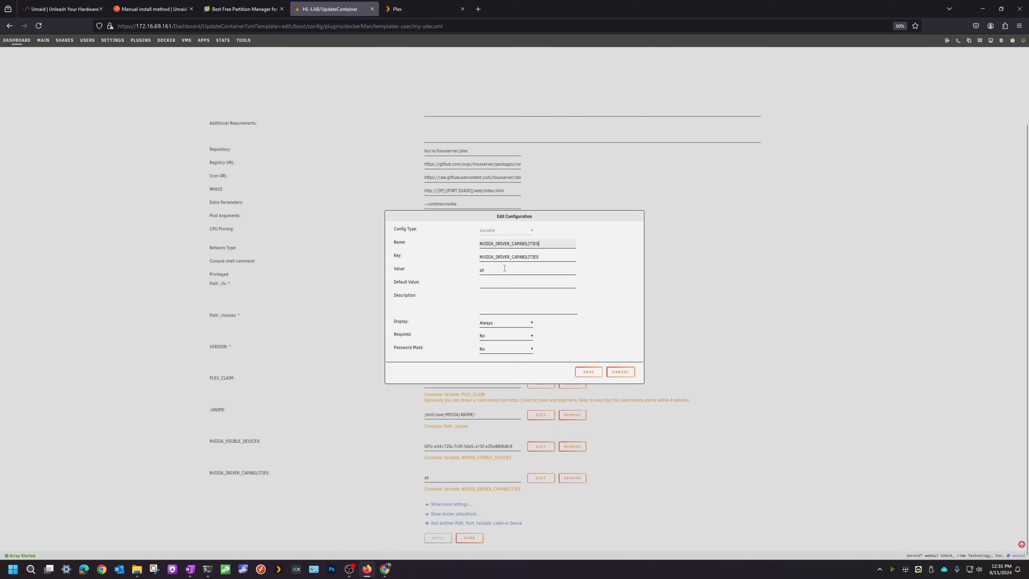
left_click(621, 371)
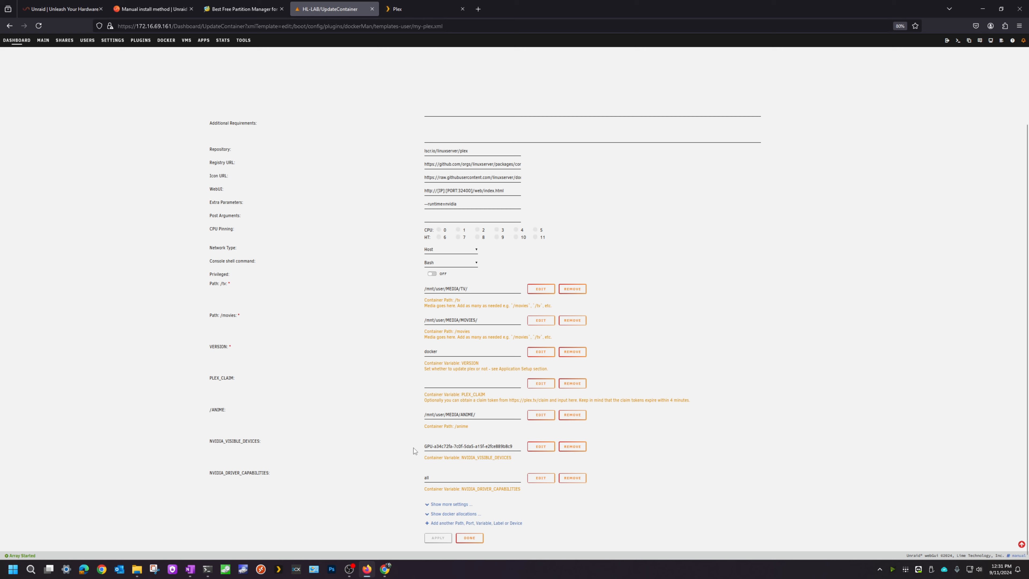
left_click_drag(512, 446, 397, 448)
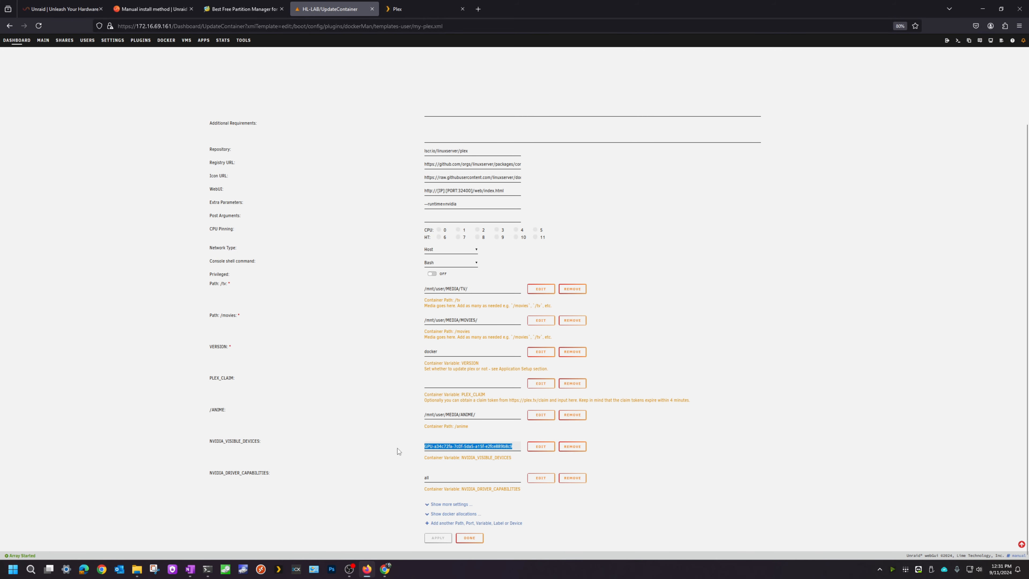
type("all")
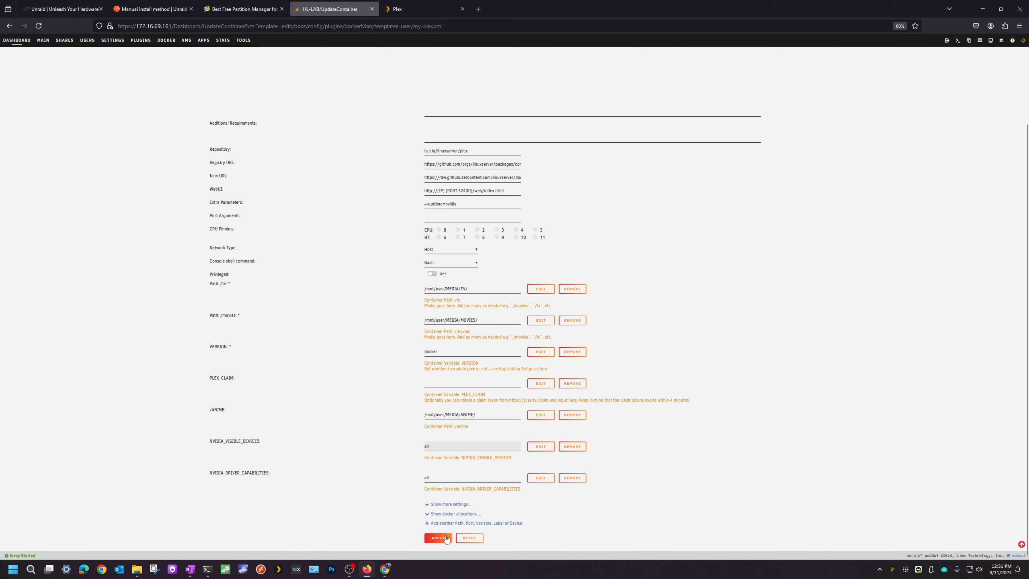
left_click(437, 538)
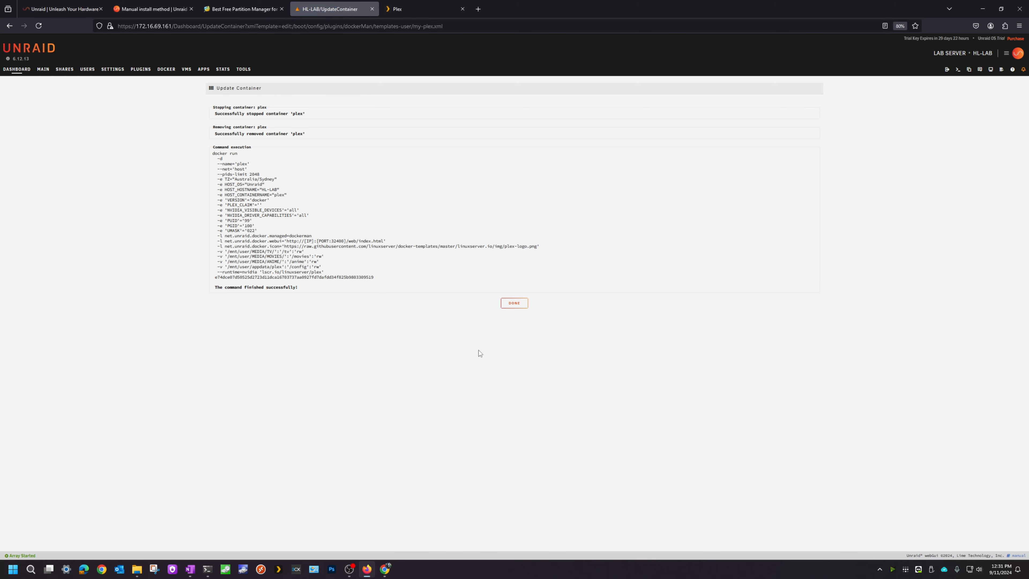
left_click(513, 303)
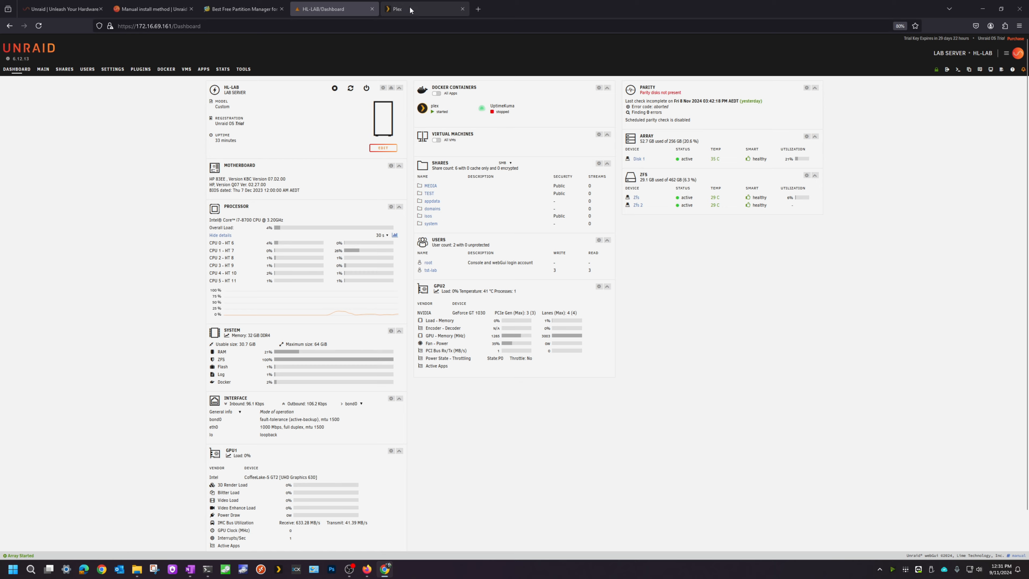
- Switch to the Plex server's Transcoder settings, set the background transcoding x264 preset to Very fast and save the changes
left_click(402, 17)
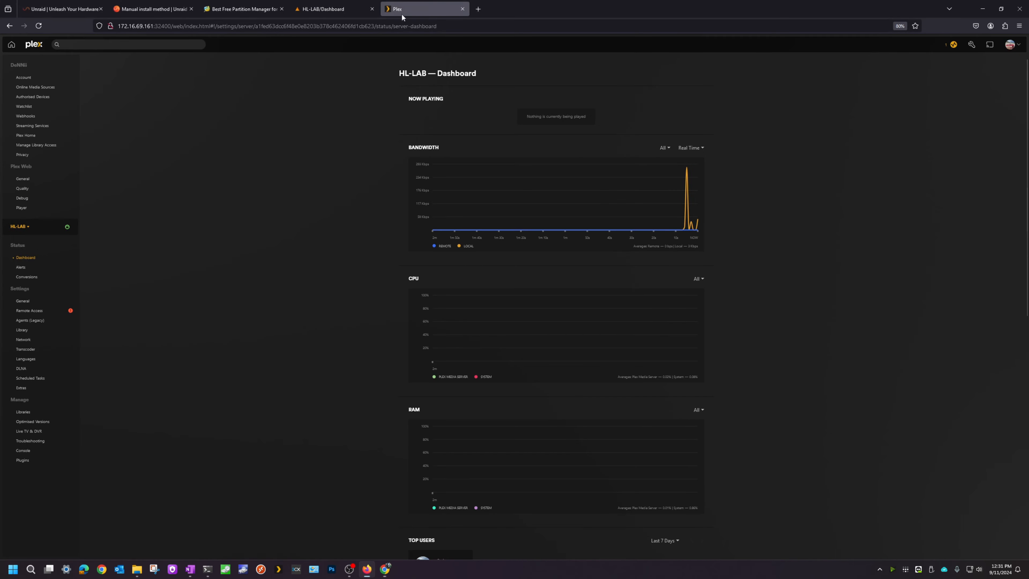
left_click(25, 349)
left_click(472, 121)
left_click(463, 130)
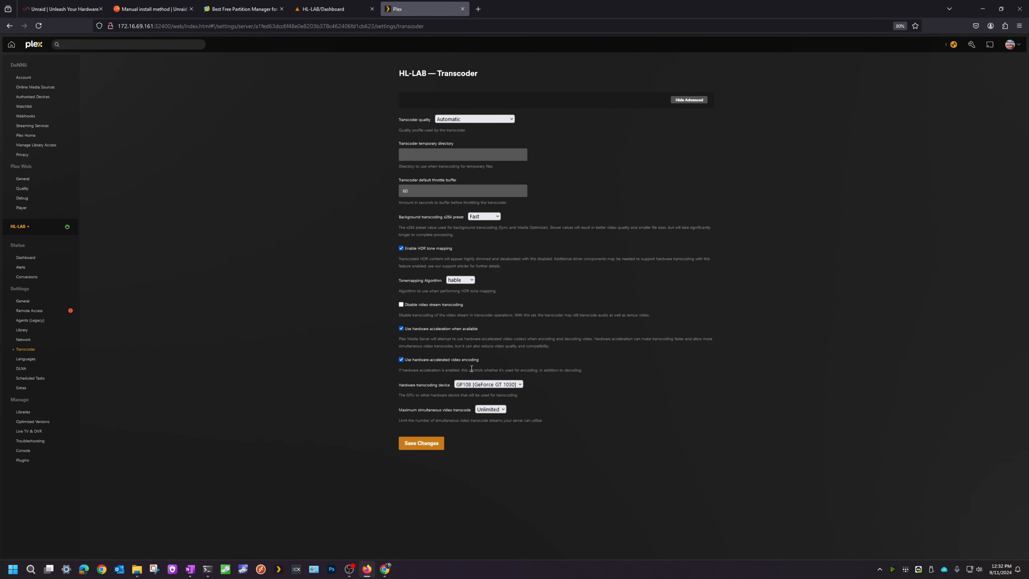
left_click(481, 217)
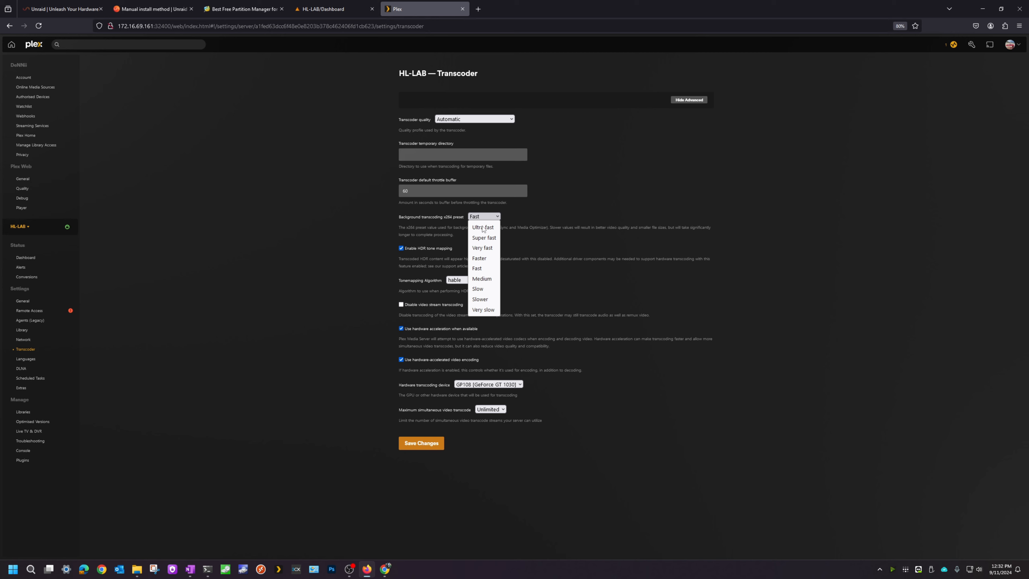
left_click(484, 248)
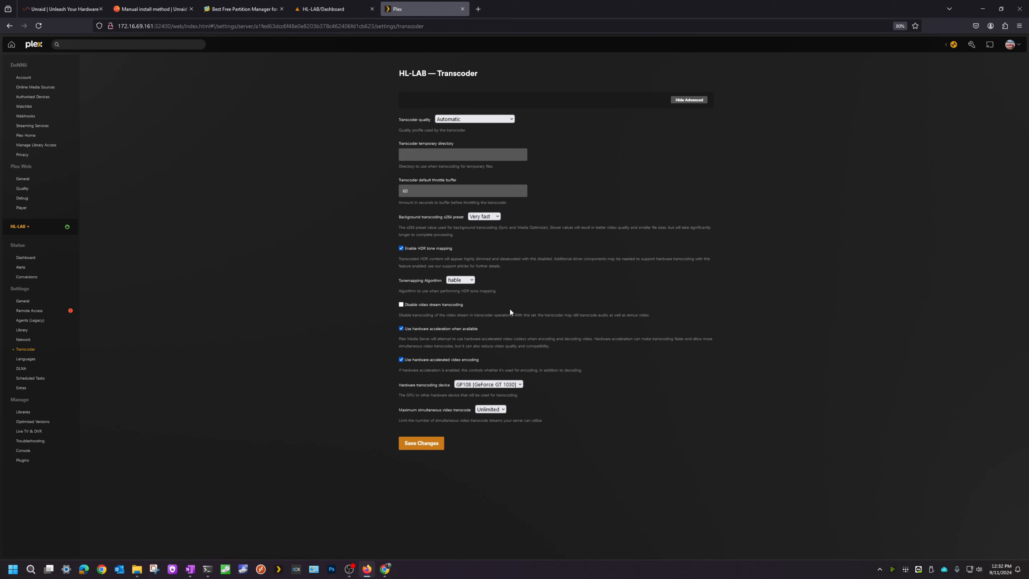
left_click(425, 444)
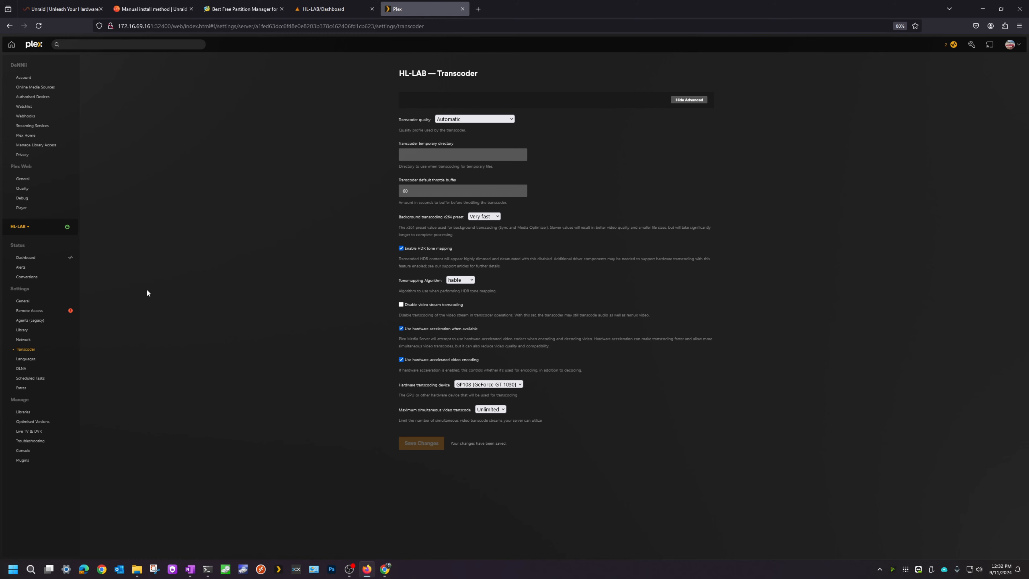
- Check the playing Avatar stream on the Plex dashboard and its HDR video format on the movie's details page
left_click(28, 258)
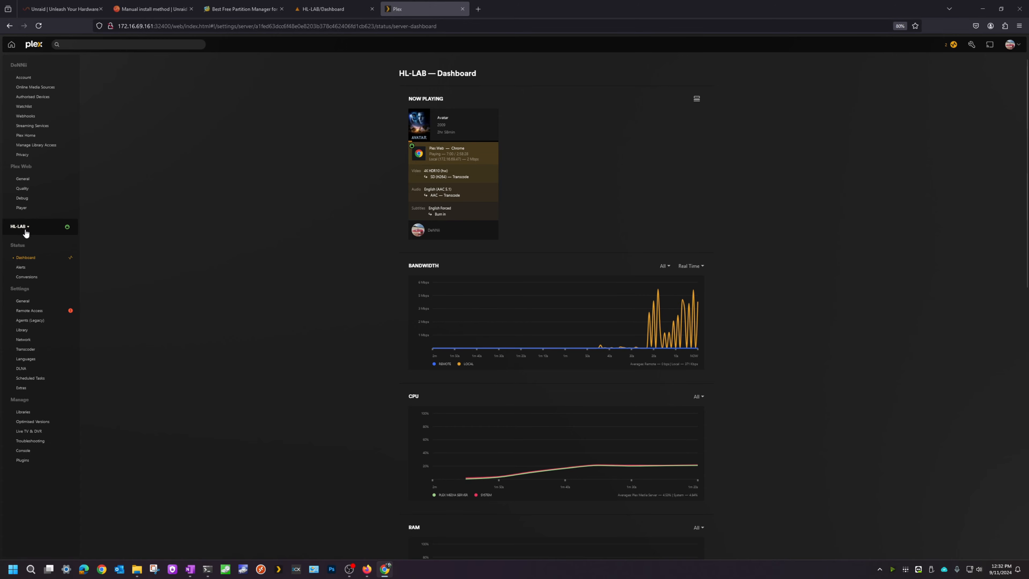
left_click(435, 121)
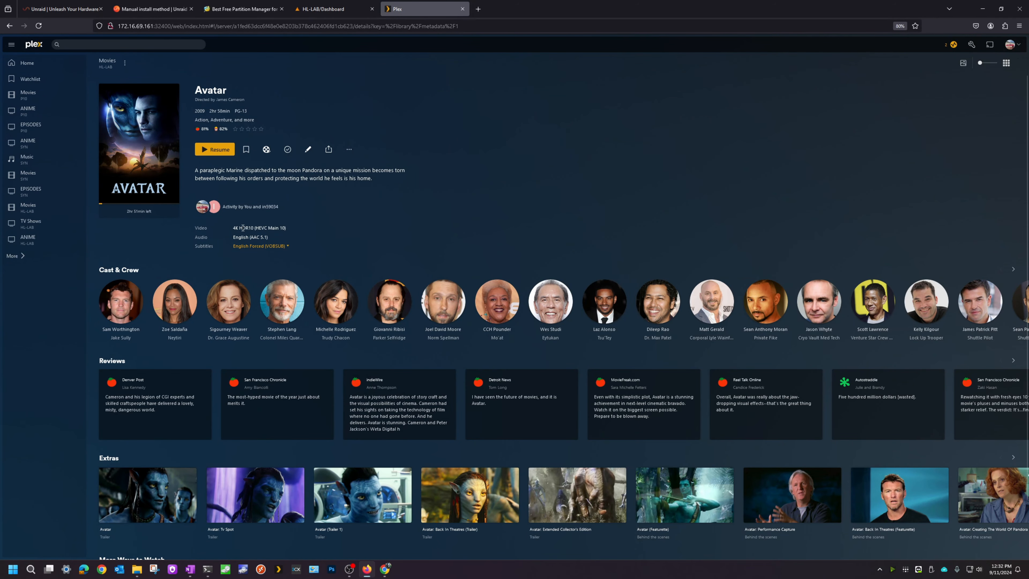
left_click_drag(239, 228, 255, 227)
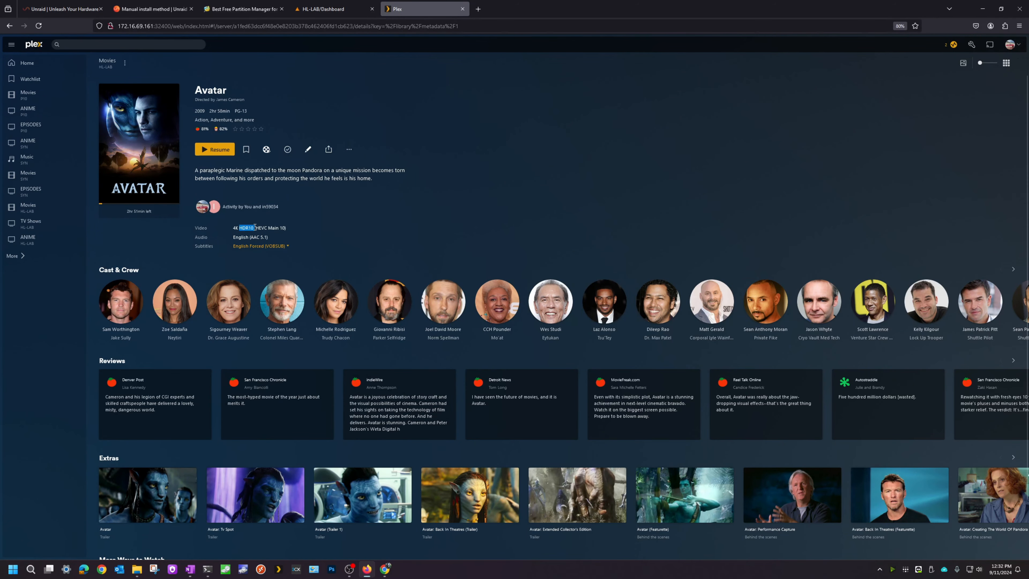
- Return to the server's Transcoder settings and try turning off HDR tone mapping without saving
left_click(971, 44)
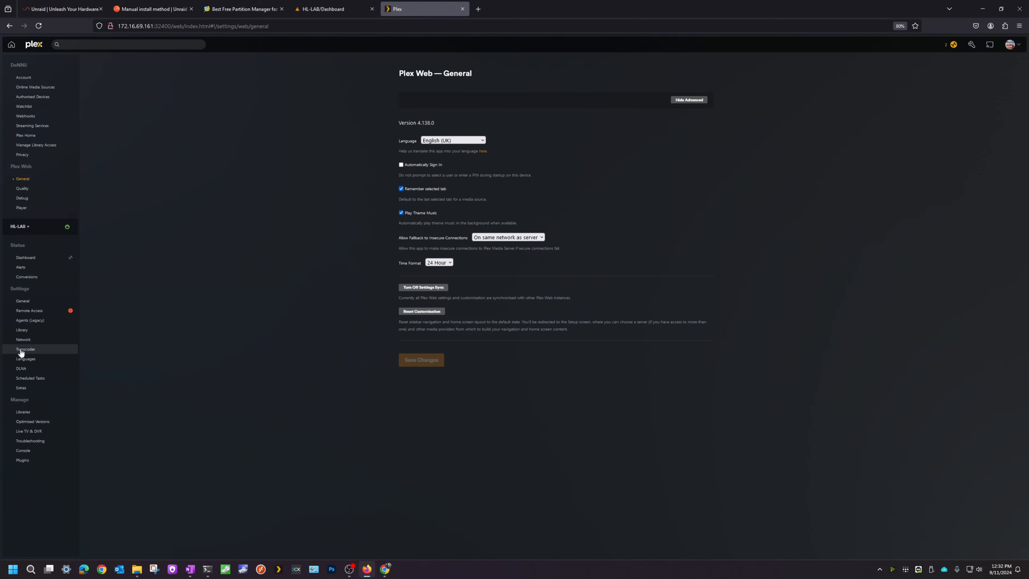
left_click(32, 341)
left_click(33, 349)
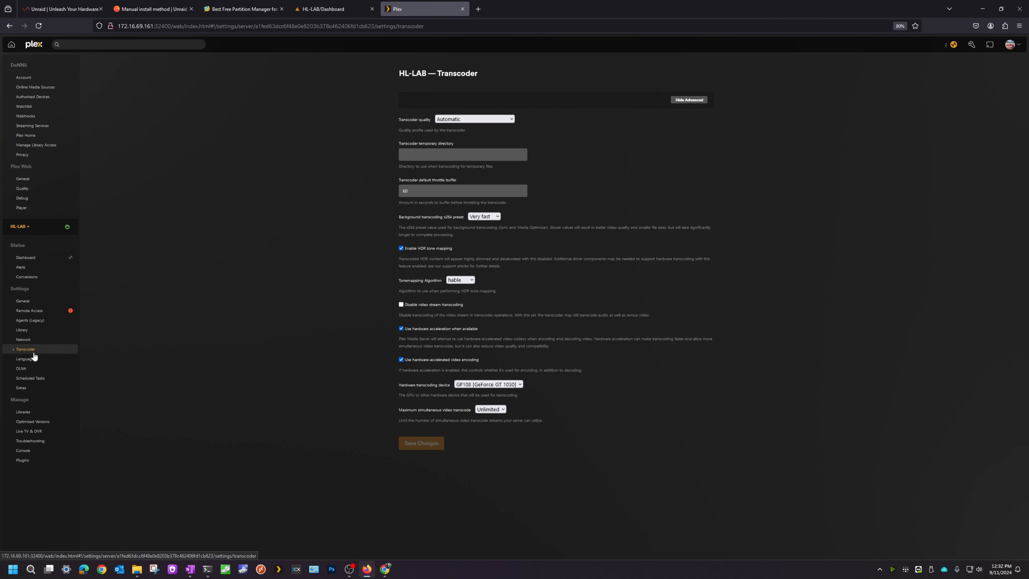
left_click_drag(452, 250, 405, 249)
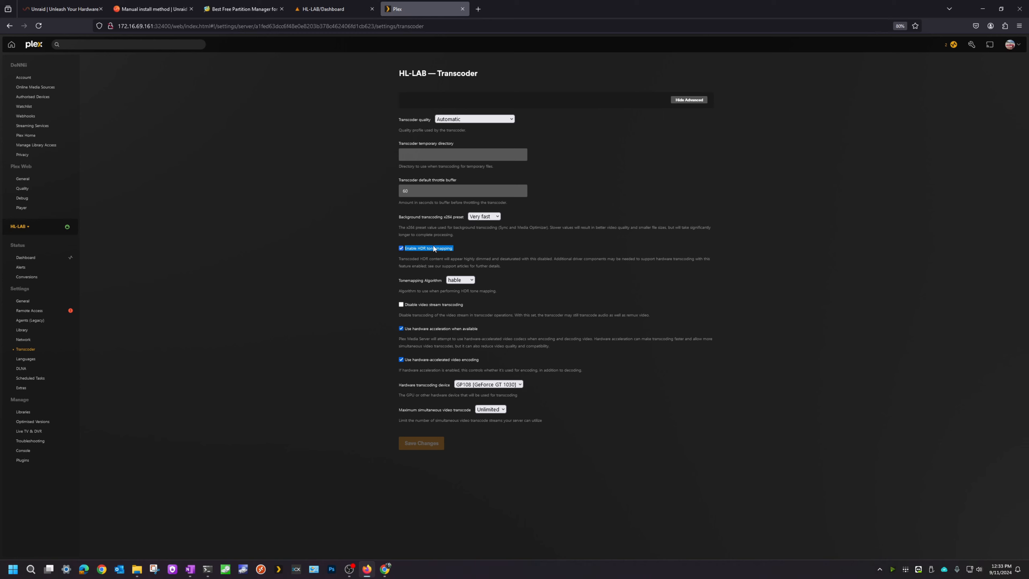
left_click(443, 248)
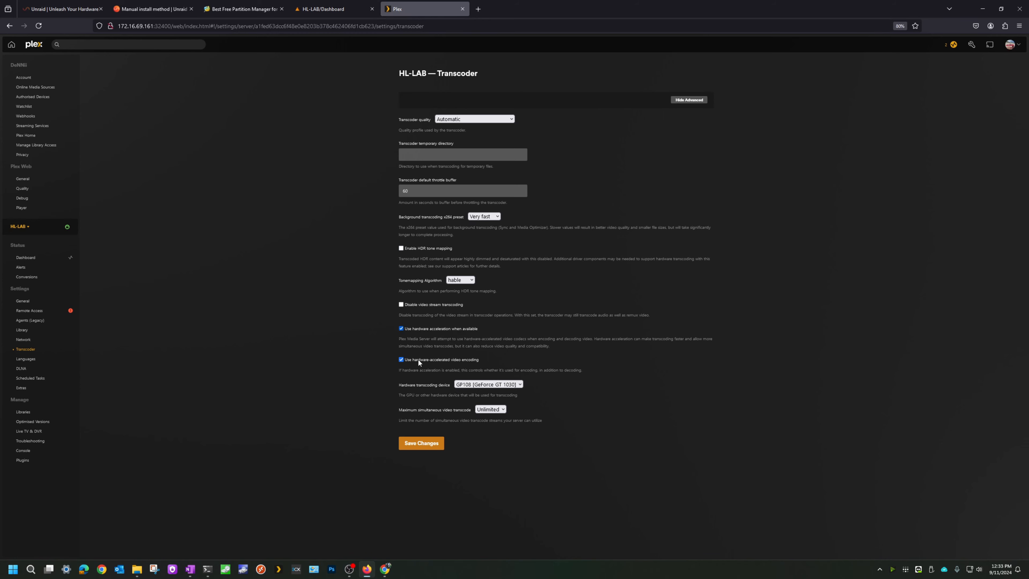
left_click_drag(460, 250, 406, 252)
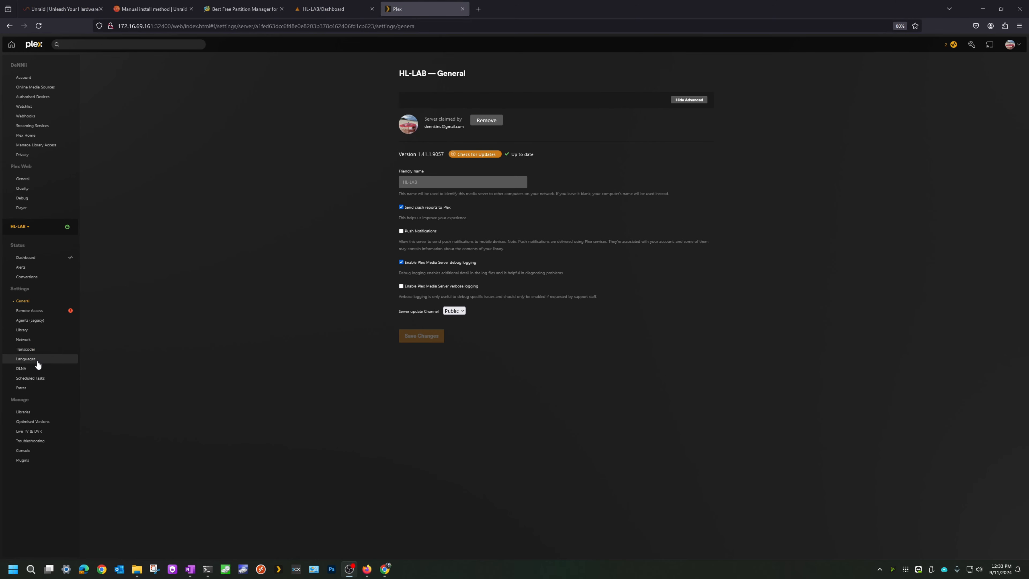
- Look over the Transcoder settings, then enable the DLNA server in the DLNA settings and disable it again without saving
left_click(35, 350)
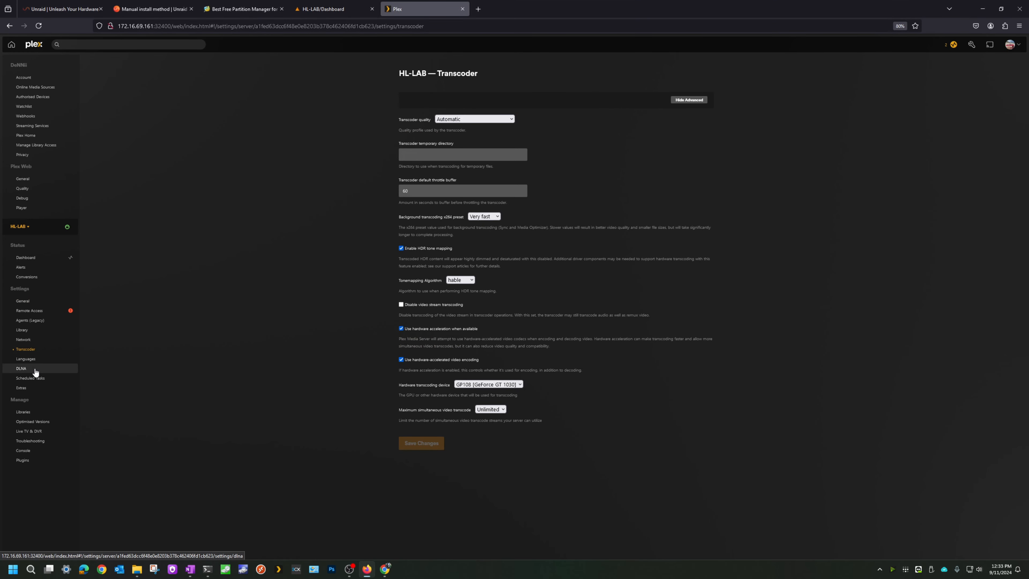
left_click(36, 370)
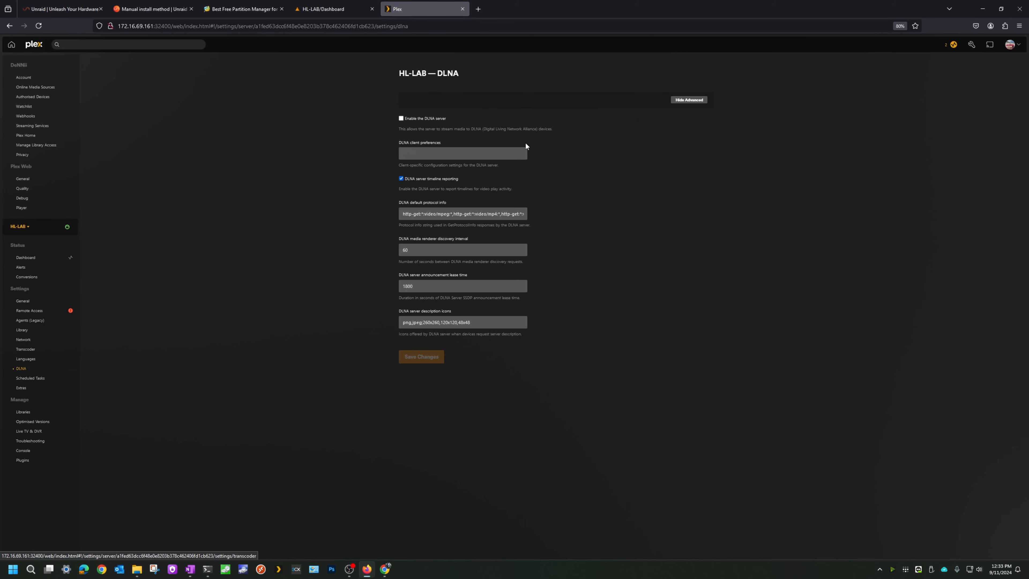
left_click(401, 119)
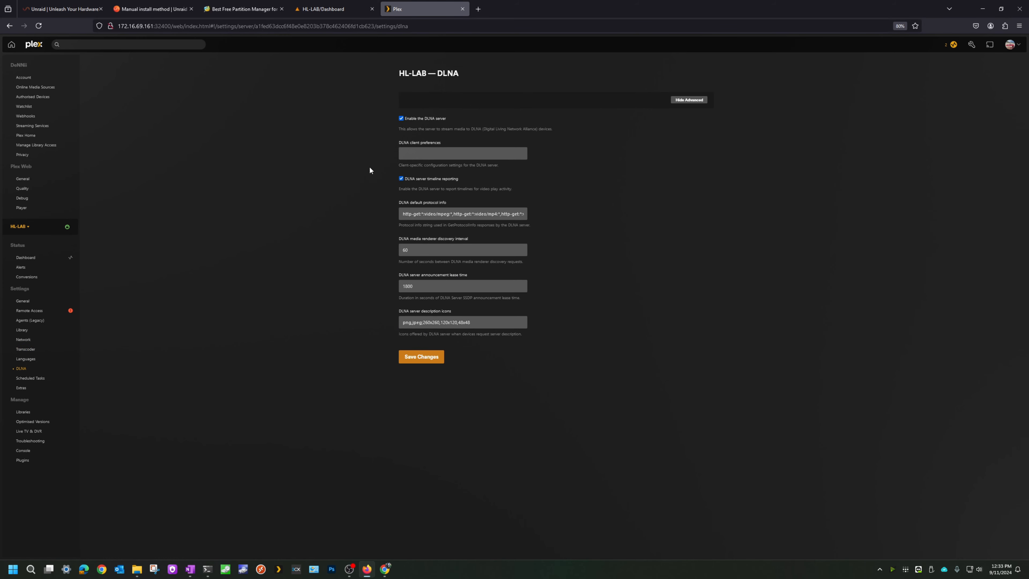
left_click(402, 118)
- Look through the server's General, Conversions and Dashboard pages, then check Avatar's video format on its details page
left_click(42, 300)
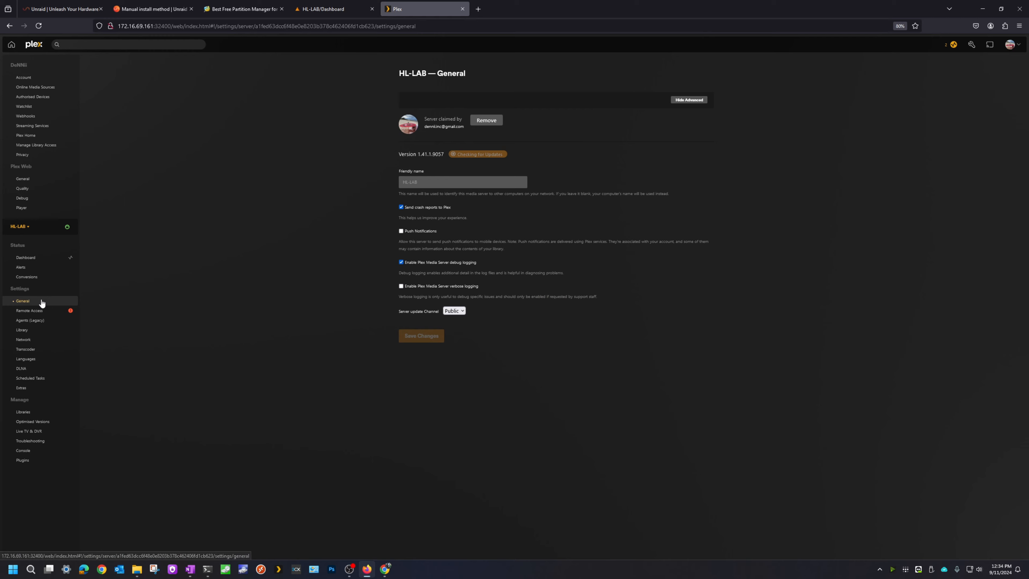
left_click(48, 280)
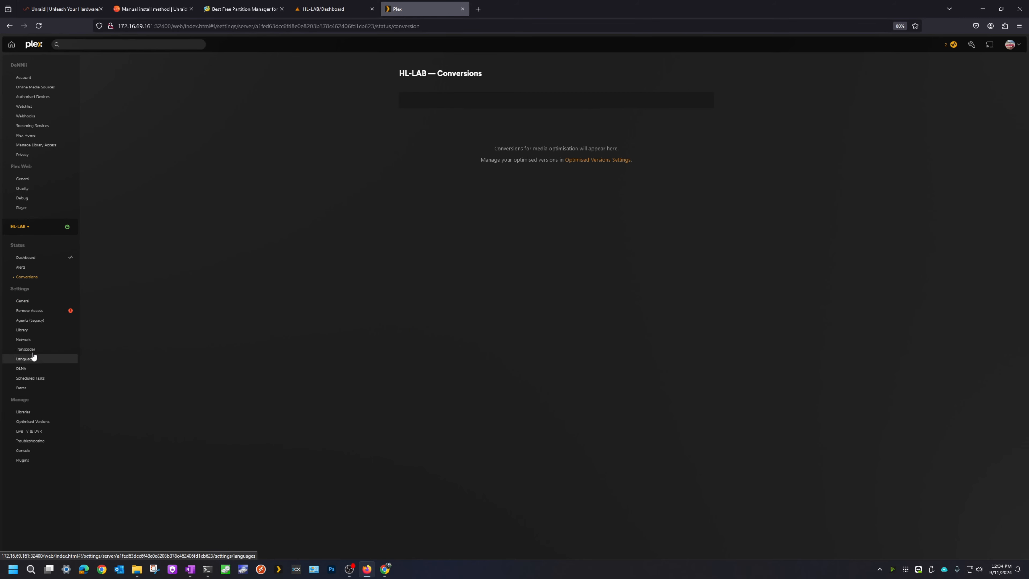
left_click(36, 260)
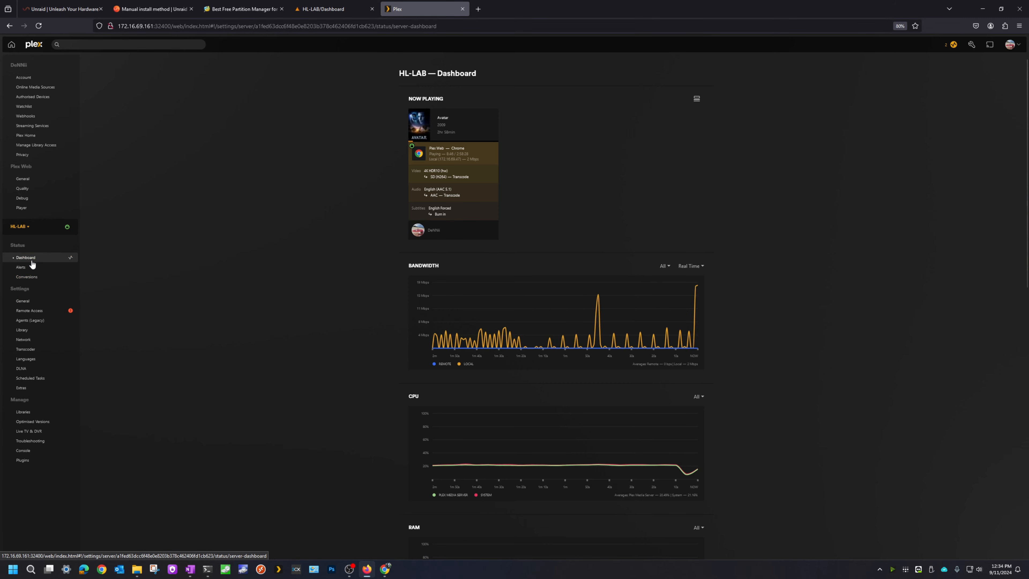
left_click(444, 117)
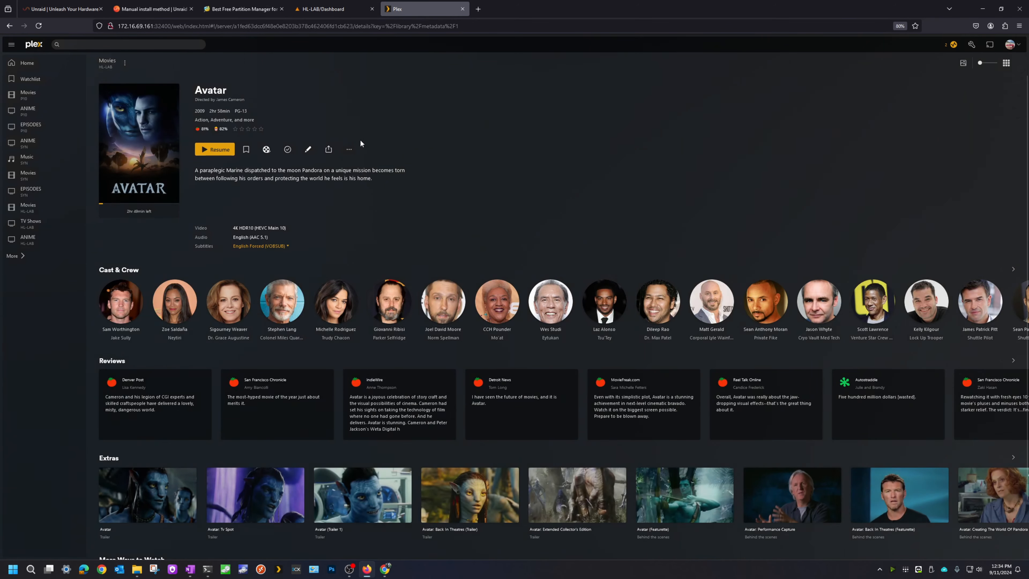
left_click_drag(234, 226, 291, 231)
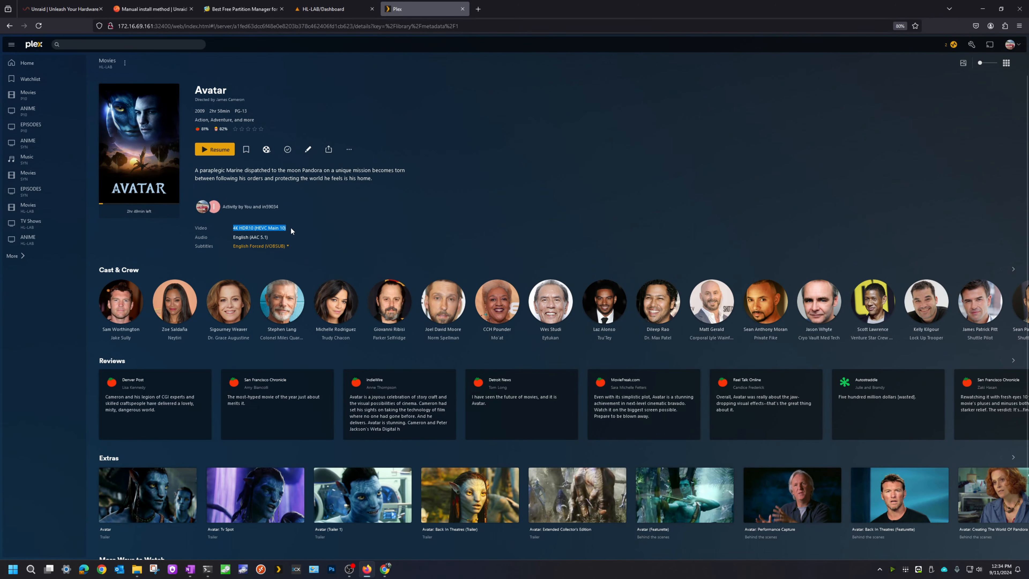
- Open the Optimise options for Avatar and try the Optimized for TV and Original Quality presets
left_click(348, 149)
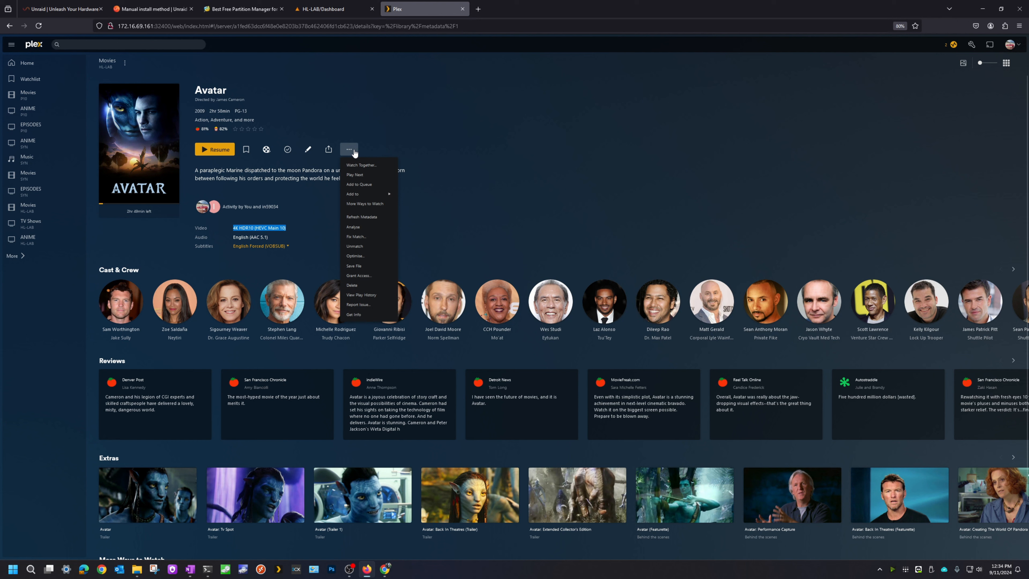
left_click(355, 256)
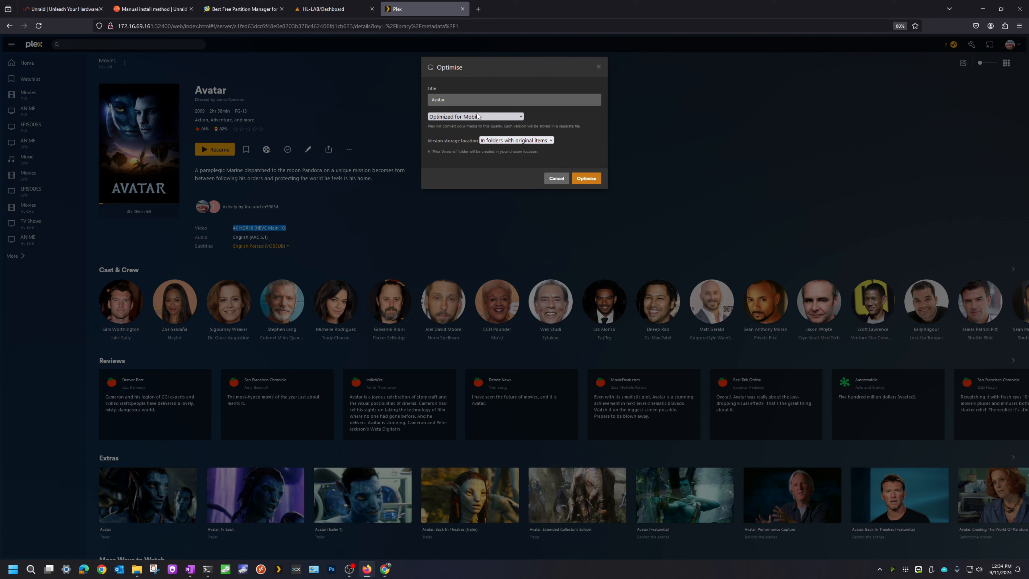
left_click(491, 117)
left_click(467, 139)
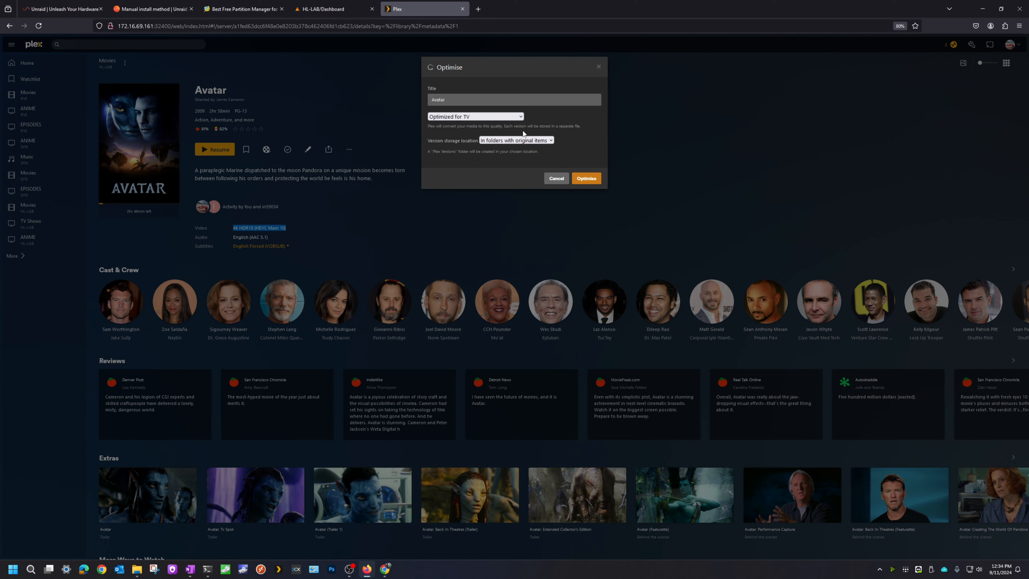
left_click(520, 117)
left_click(461, 124)
left_click(458, 118)
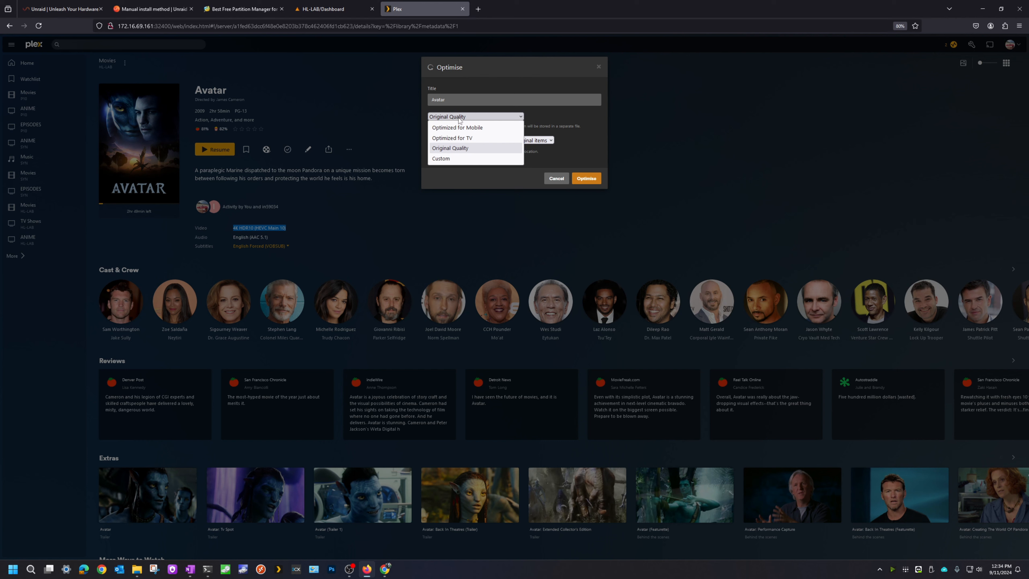
left_click(468, 81)
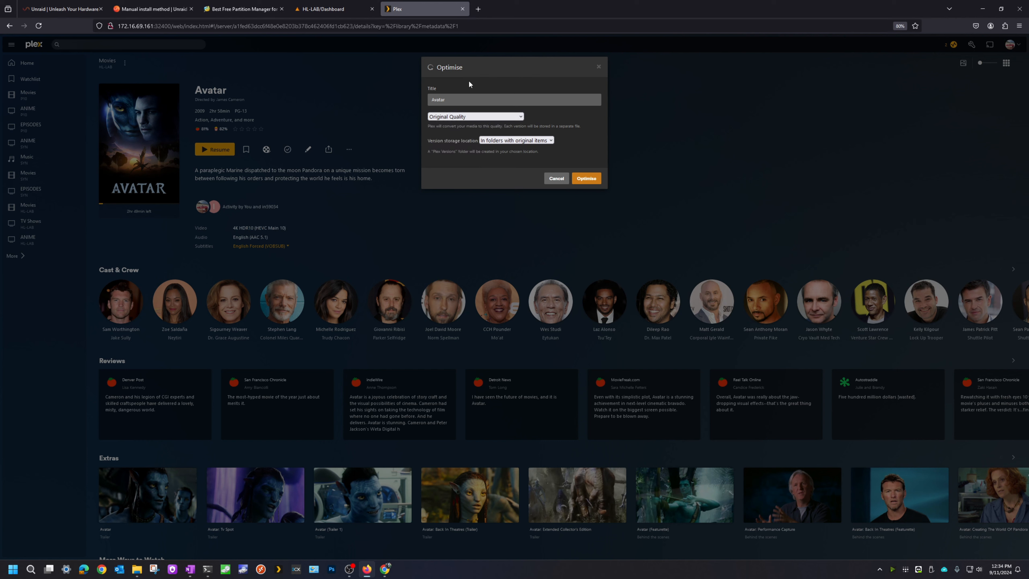
- Configure a custom optimised version of Avatar for Android at 8 Mbps, 1080p, without starting the optimisation
left_click(462, 116)
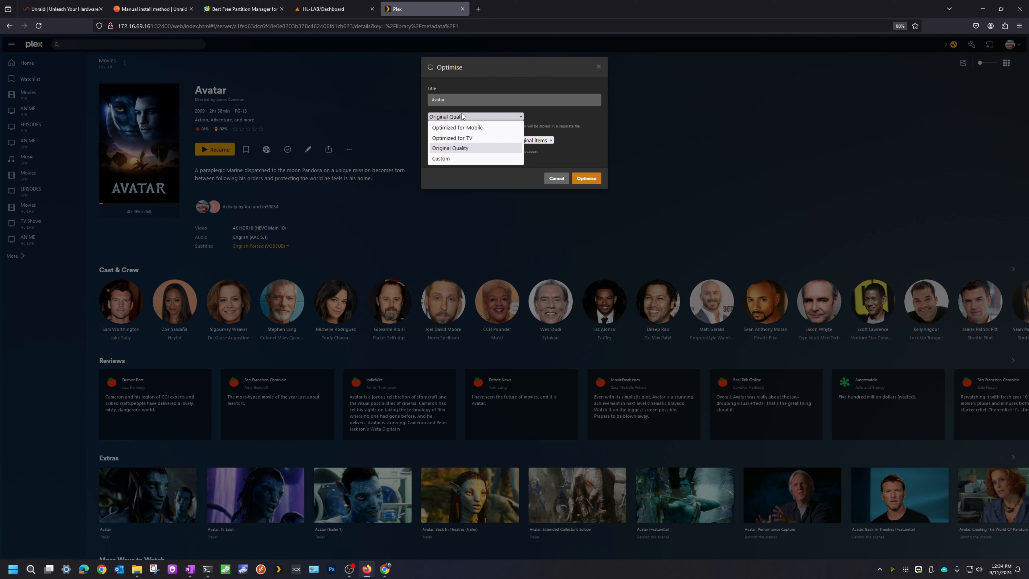
left_click(453, 158)
left_click(507, 131)
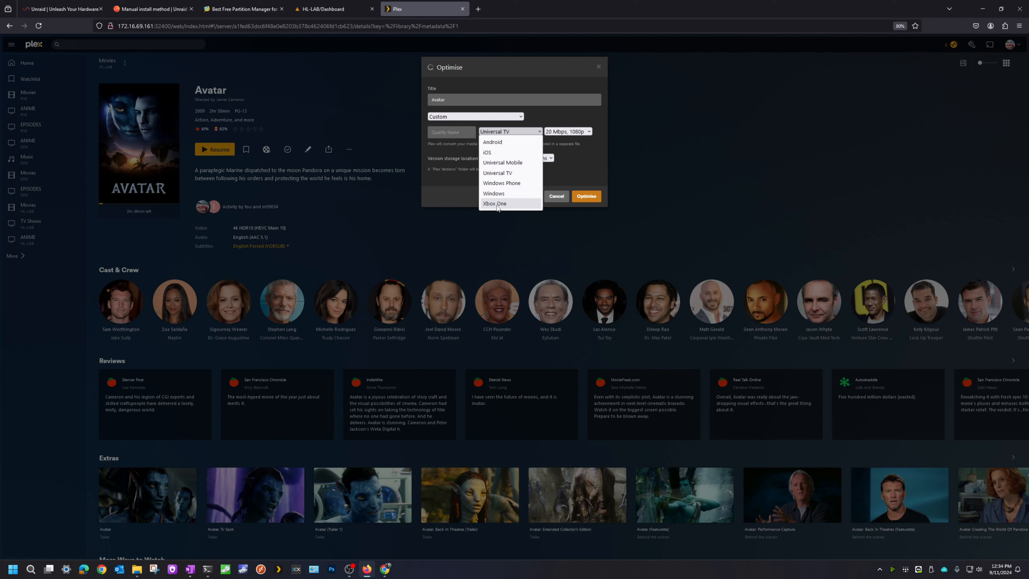
left_click(502, 143)
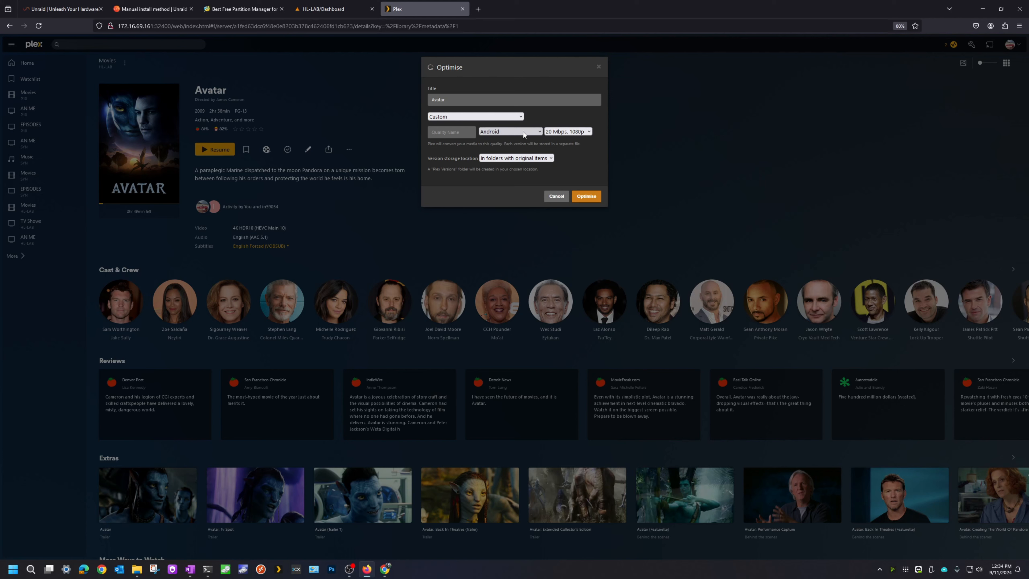
left_click(567, 132)
left_click(571, 173)
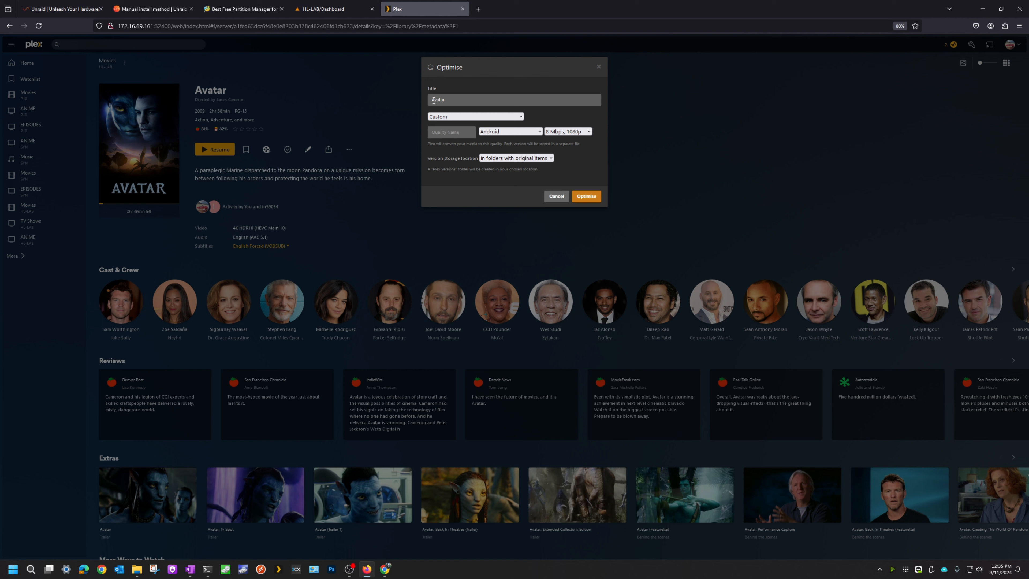
double_click(439, 67)
left_click(555, 197)
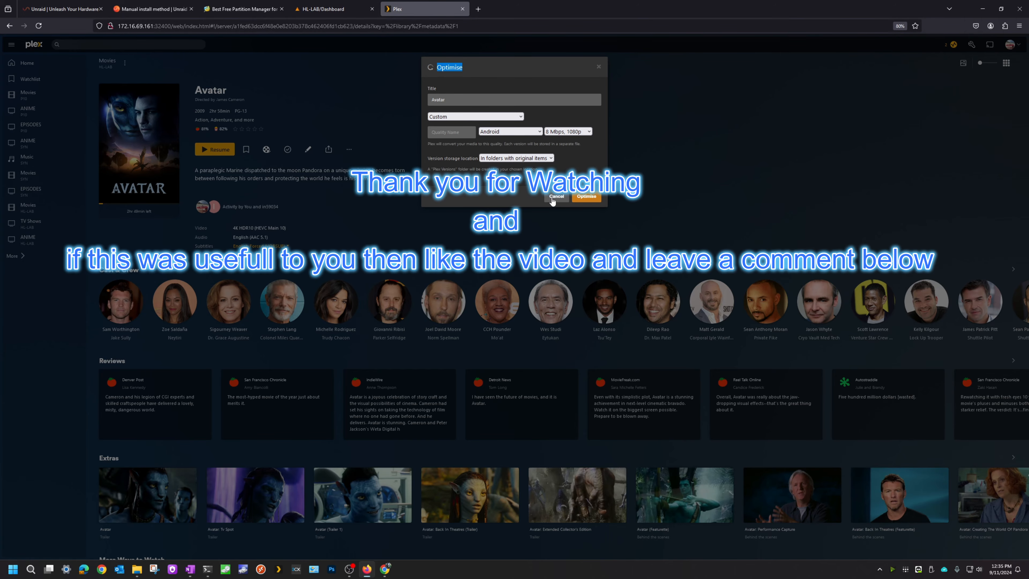